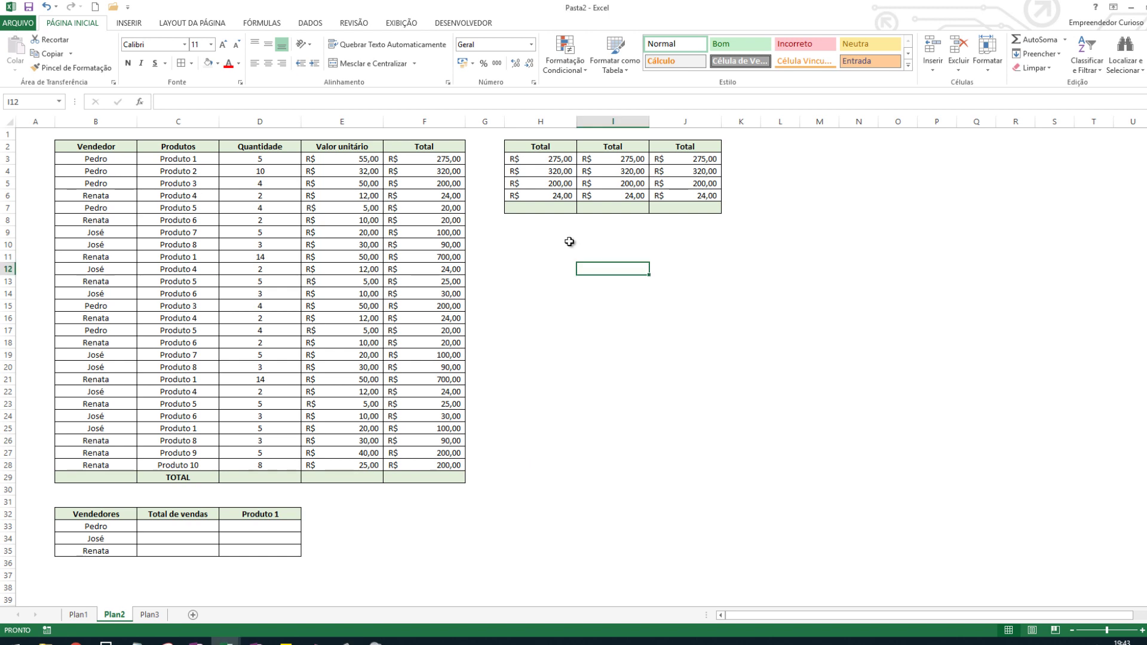
Total the first small Total column in H7 with the formula =H3+H4+H5+H6 and check it against the selected values' sum.
click(556, 207)
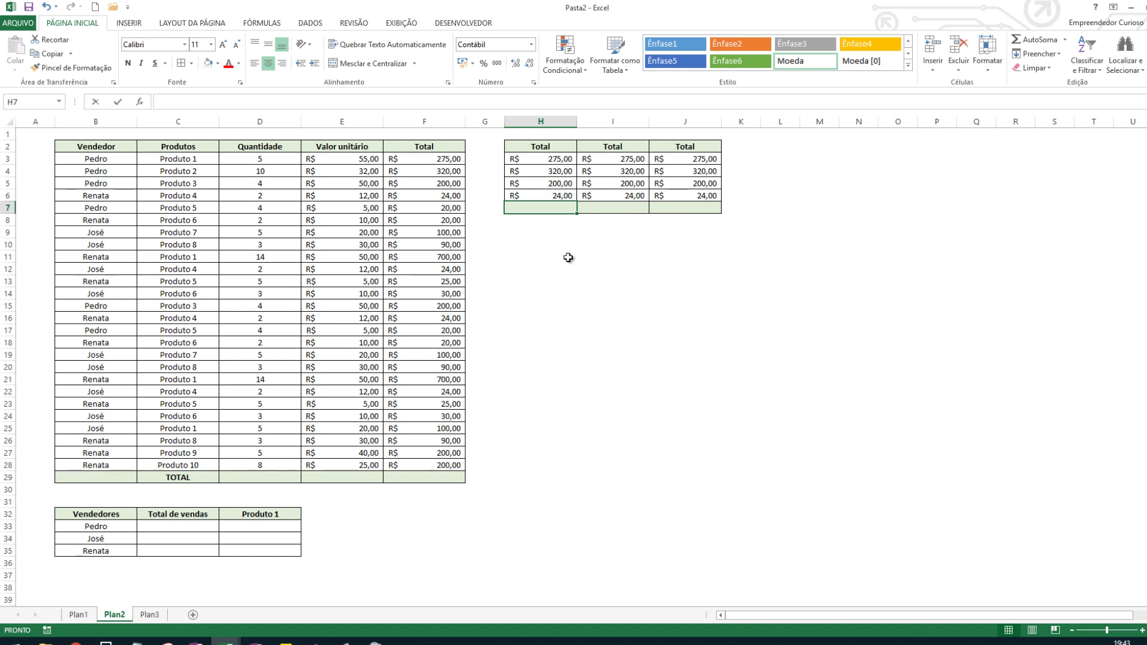
text(=)
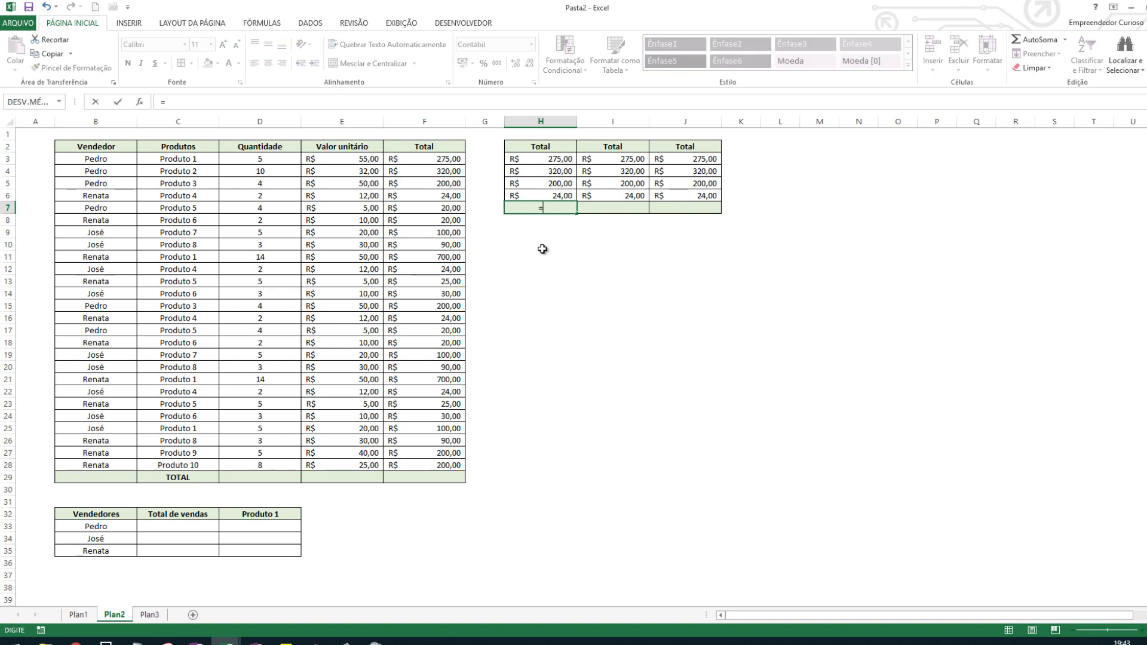
click(564, 160)
text(+)
click(559, 172)
text(+)
click(559, 184)
text(+)
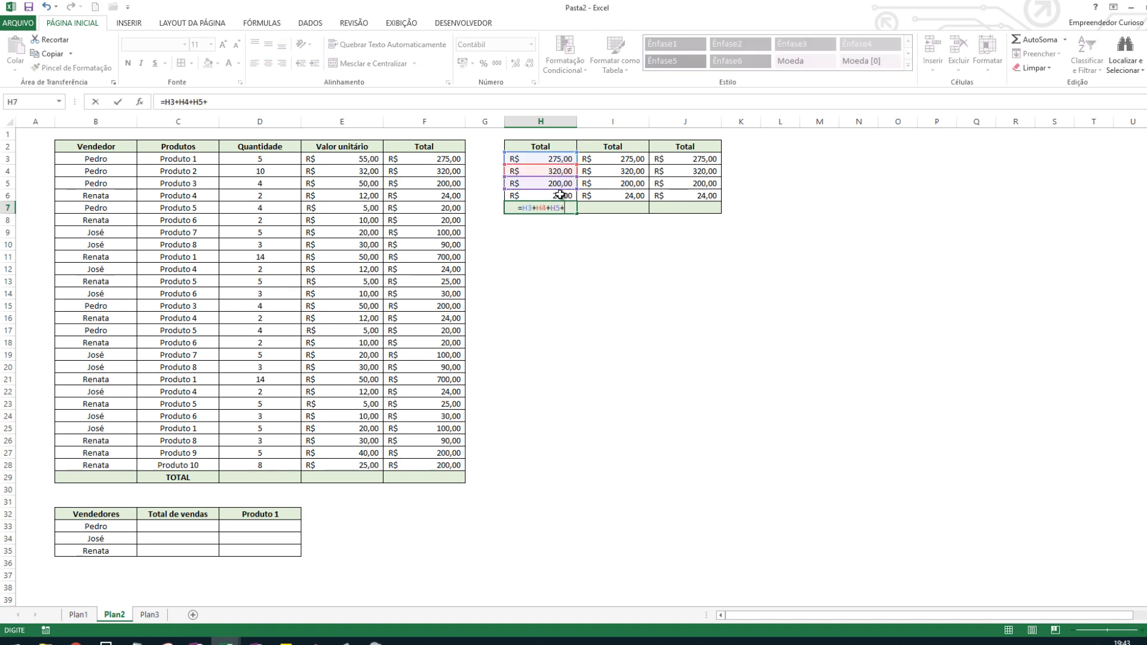
click(559, 194)
key(Return)
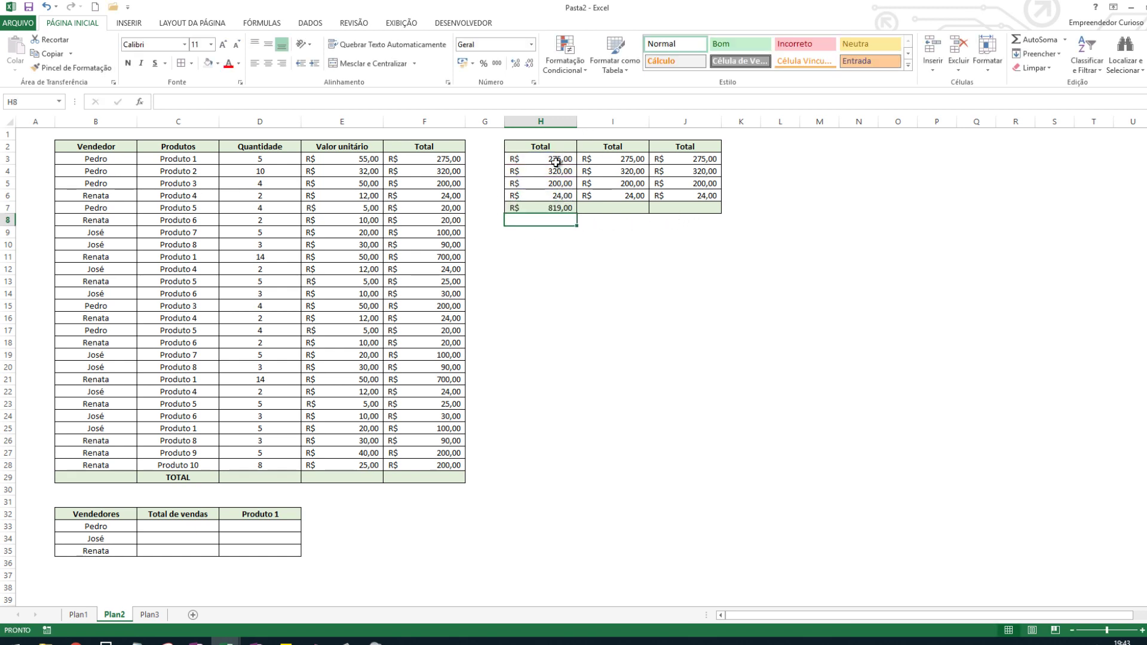
drag(559, 160, 556, 196)
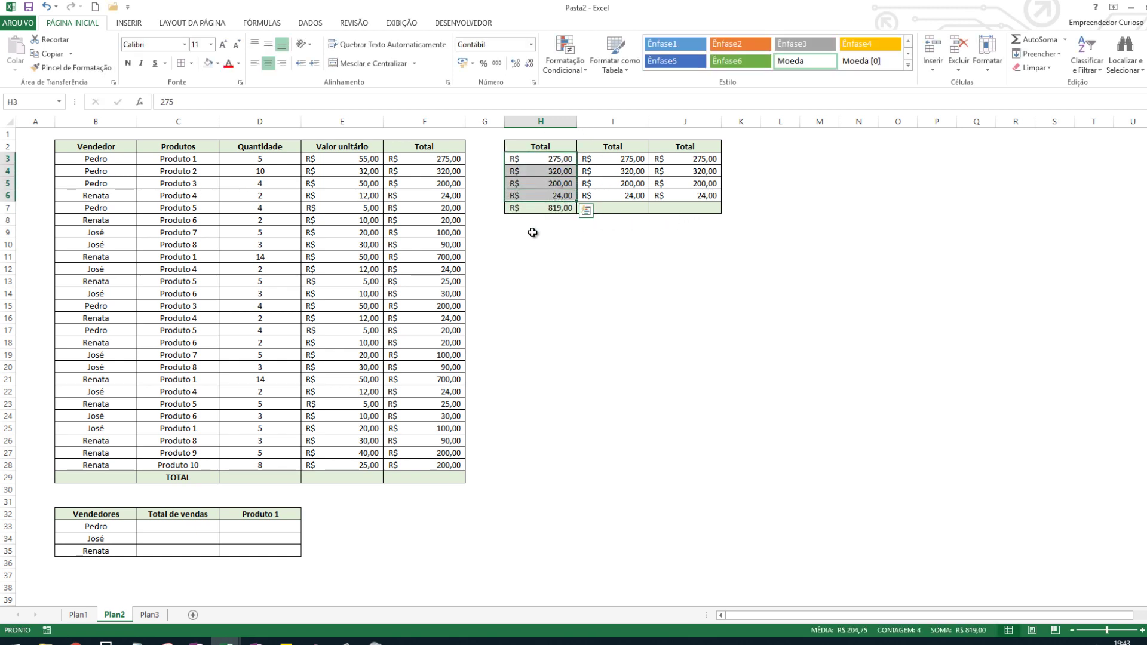
Total the second small Total column in I7 by listing each cell separately in the formula =SOMA(I3;I4;I5;I6).
click(612, 208)
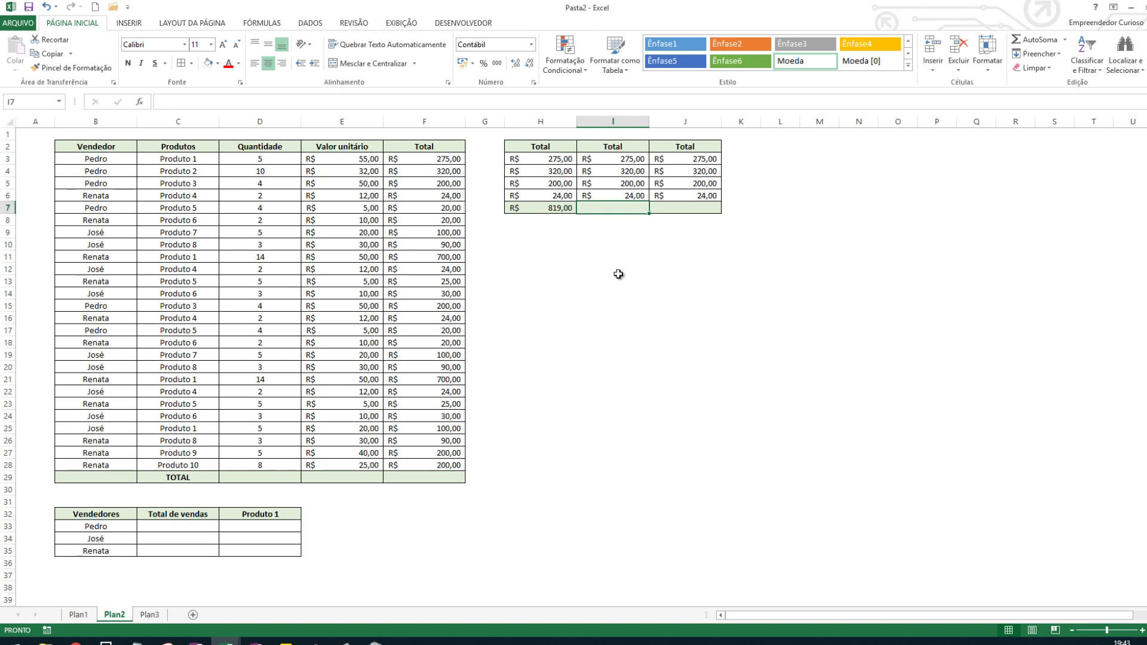
text(=)
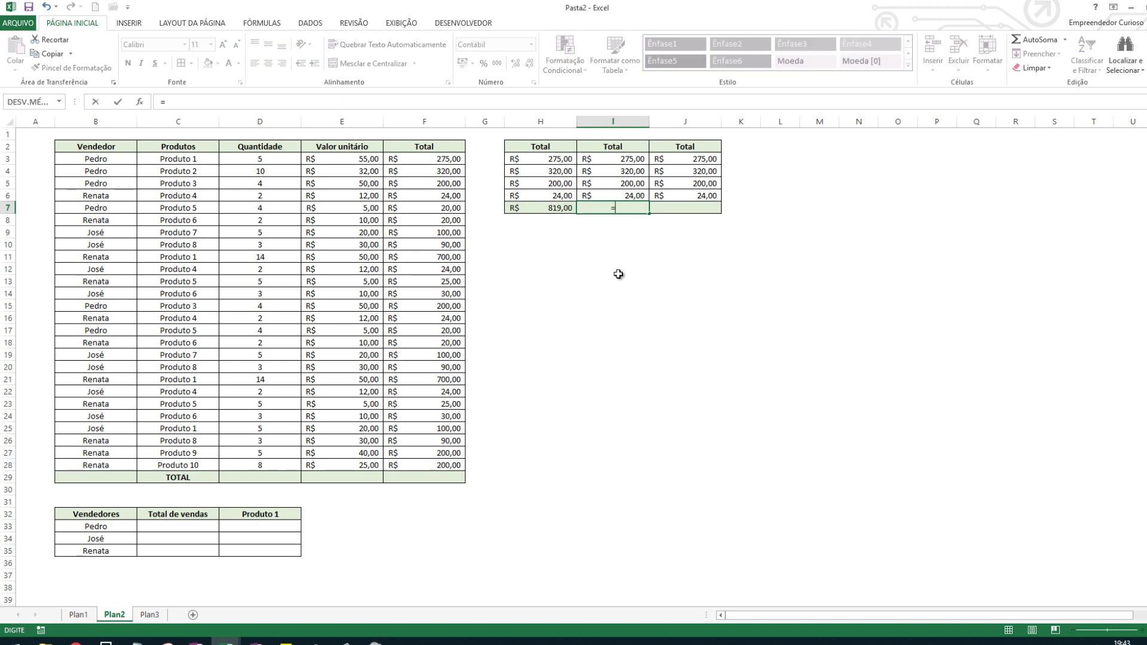
text(s)
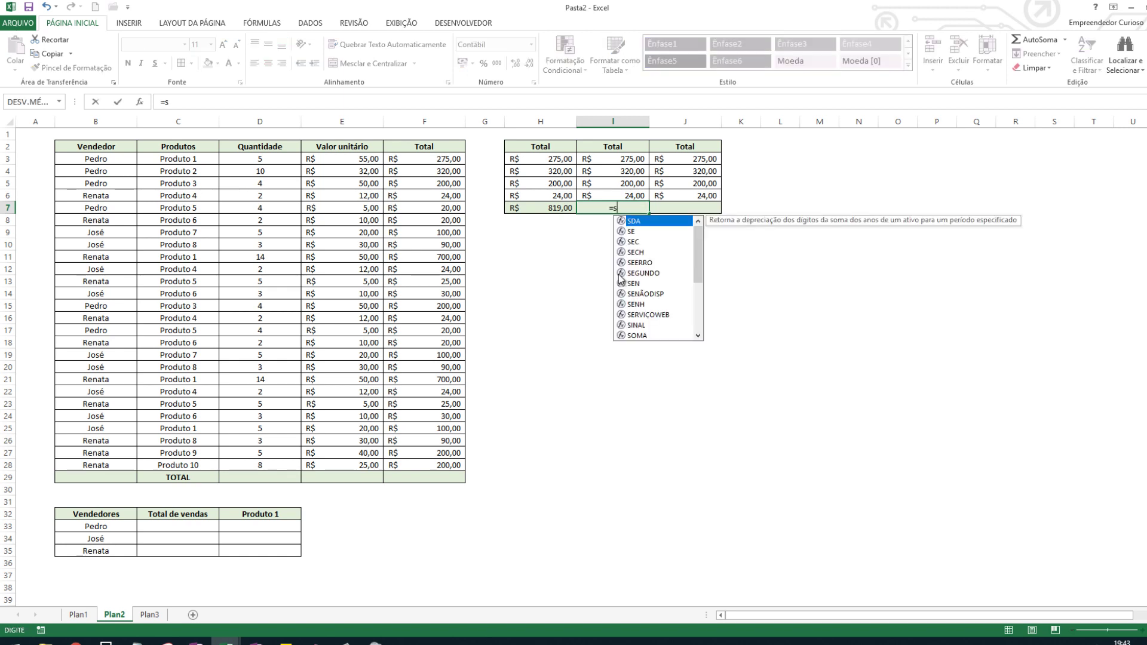
text(oma()
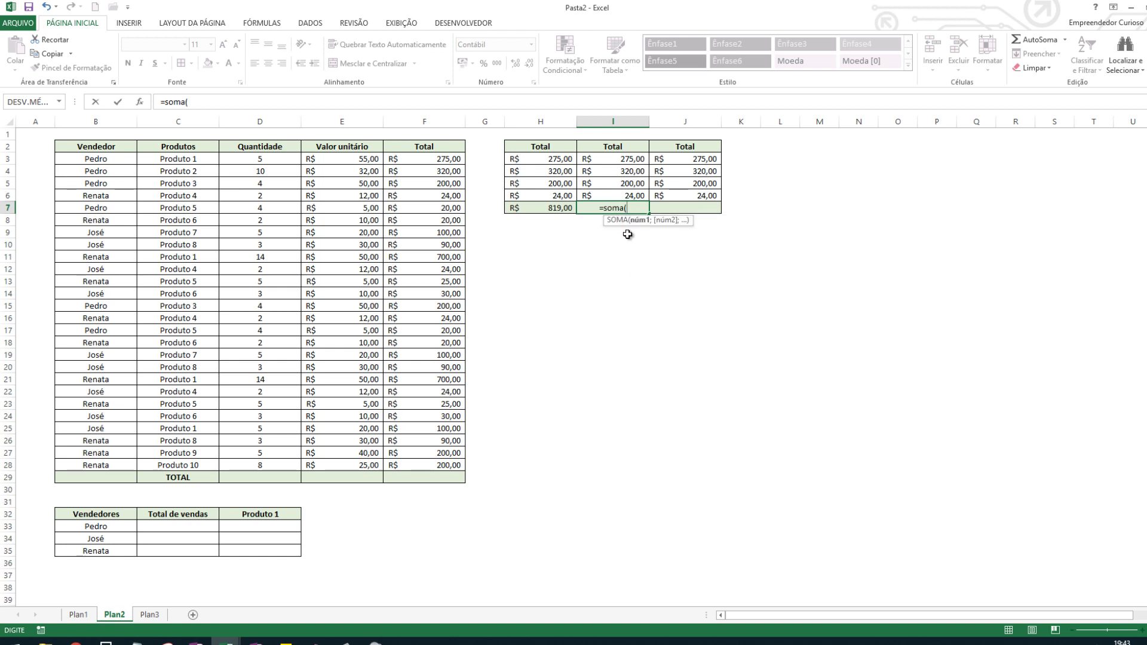
click(629, 161)
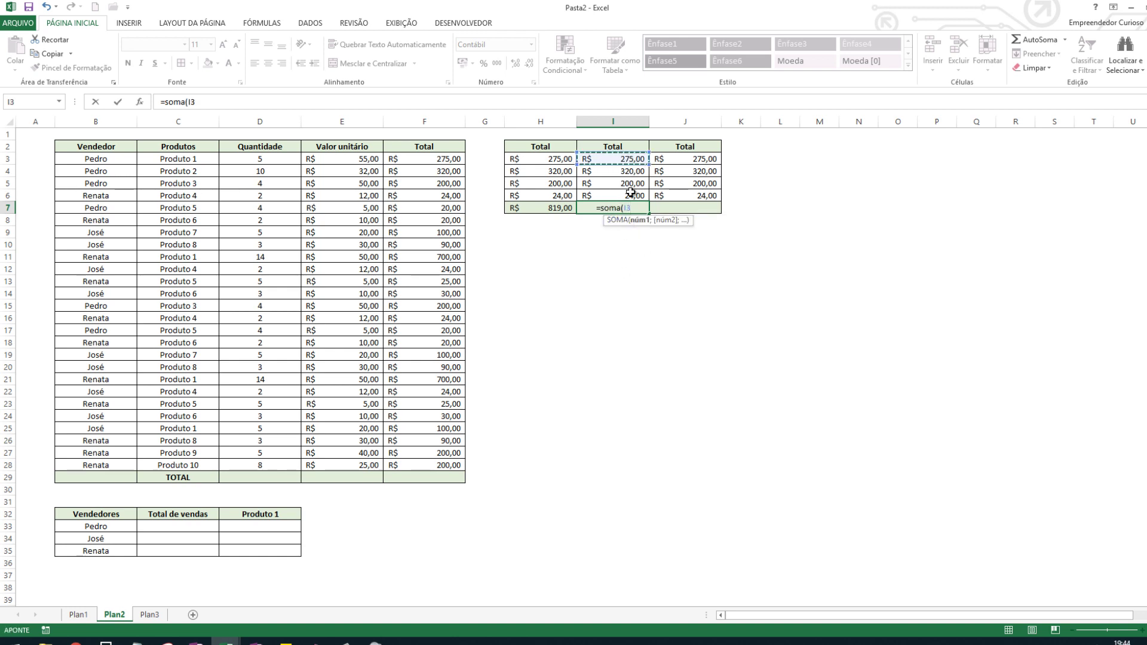
text(;)
click(630, 172)
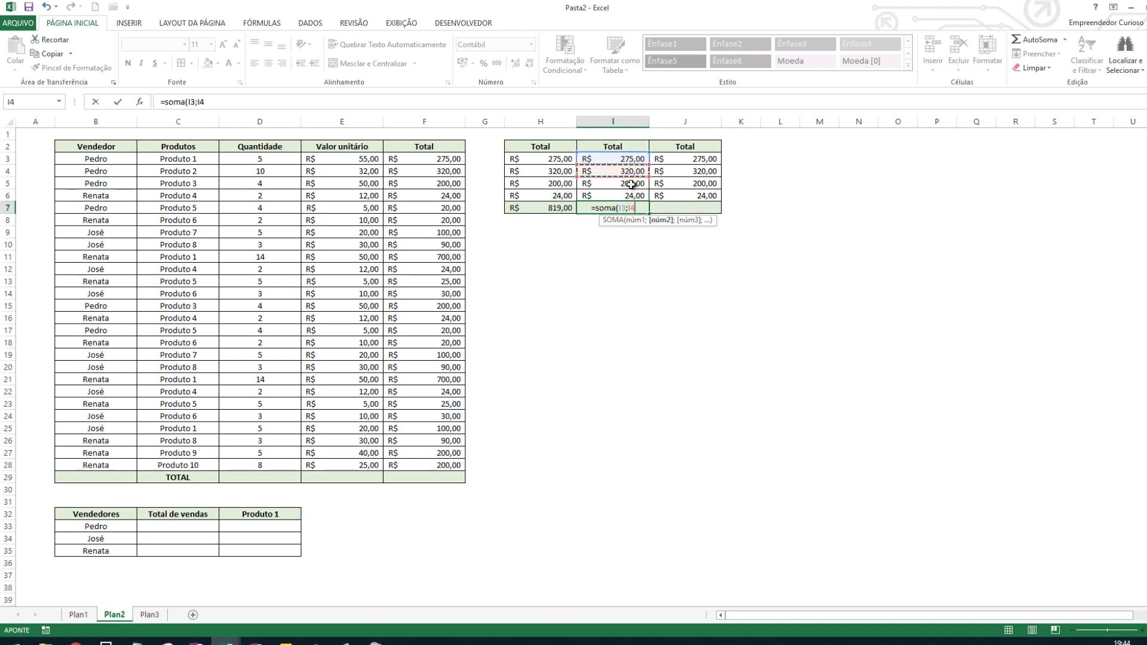
text(;)
click(629, 184)
text(;)
click(632, 194)
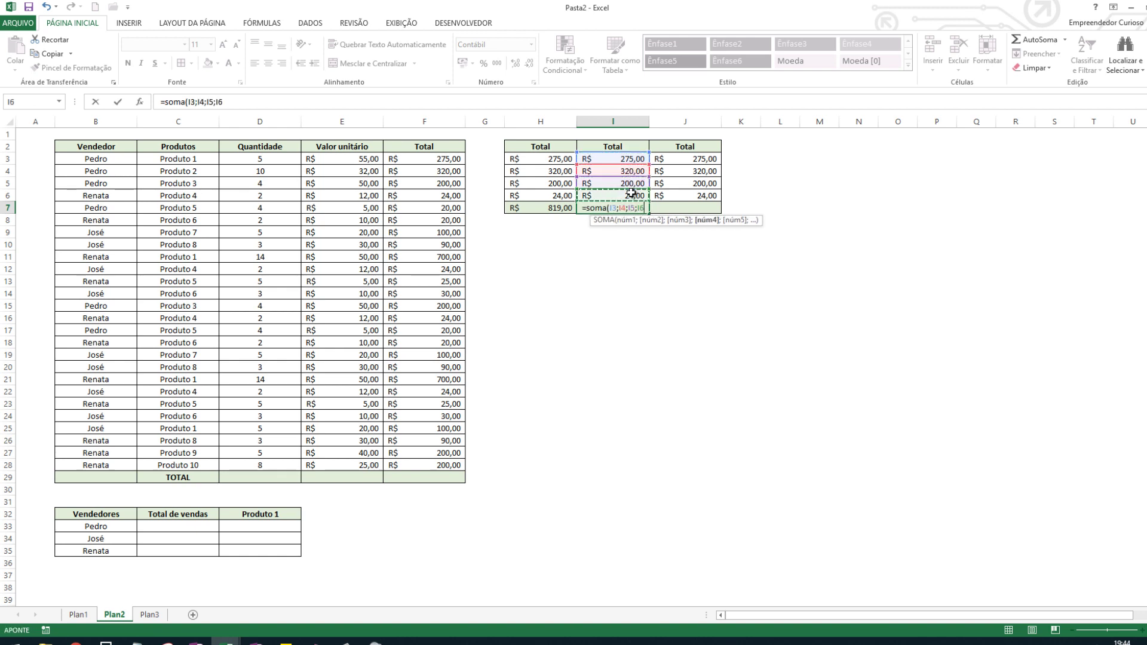
key(Return)
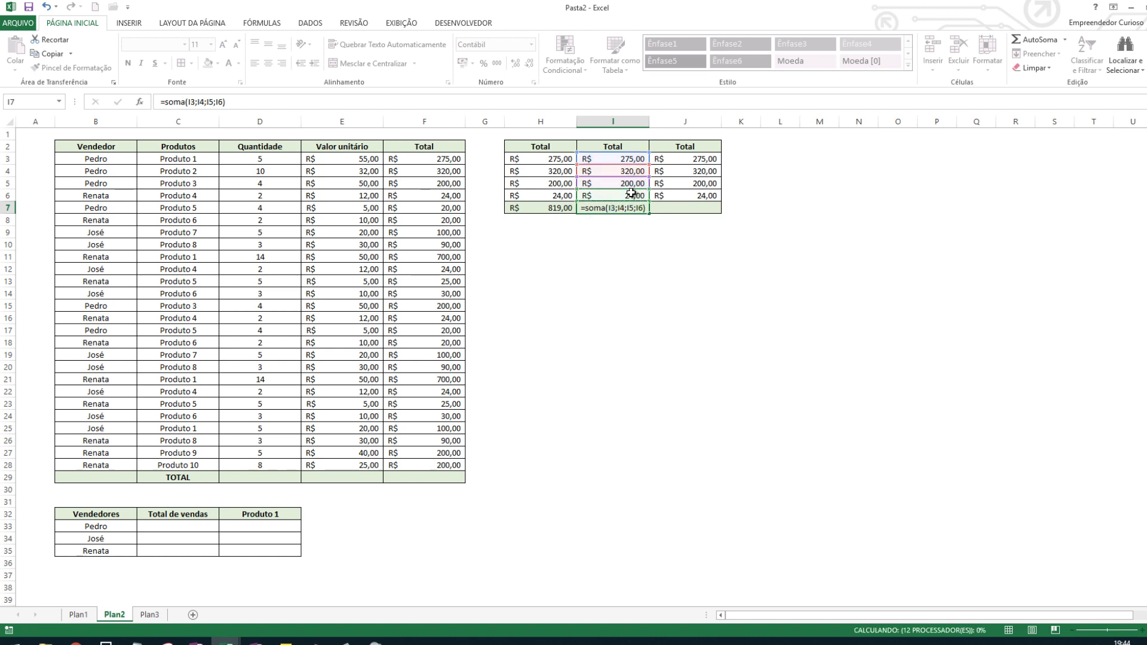
click(631, 211)
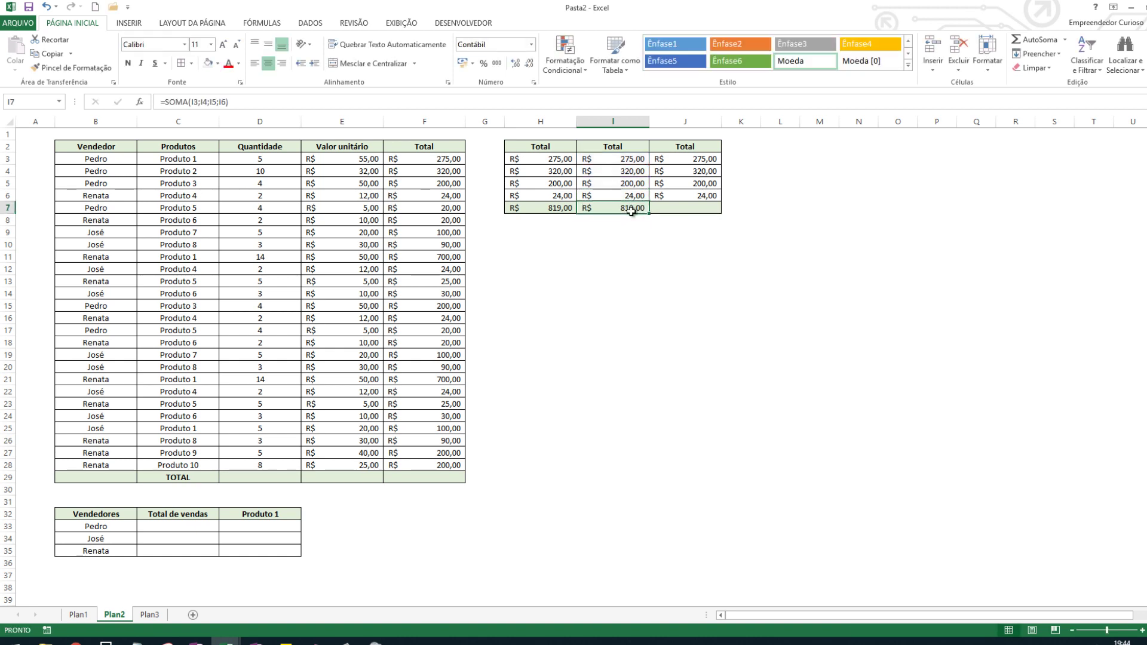
Total the third small Total column in J7 with the range formula =SOMA(J3:J6).
click(689, 209)
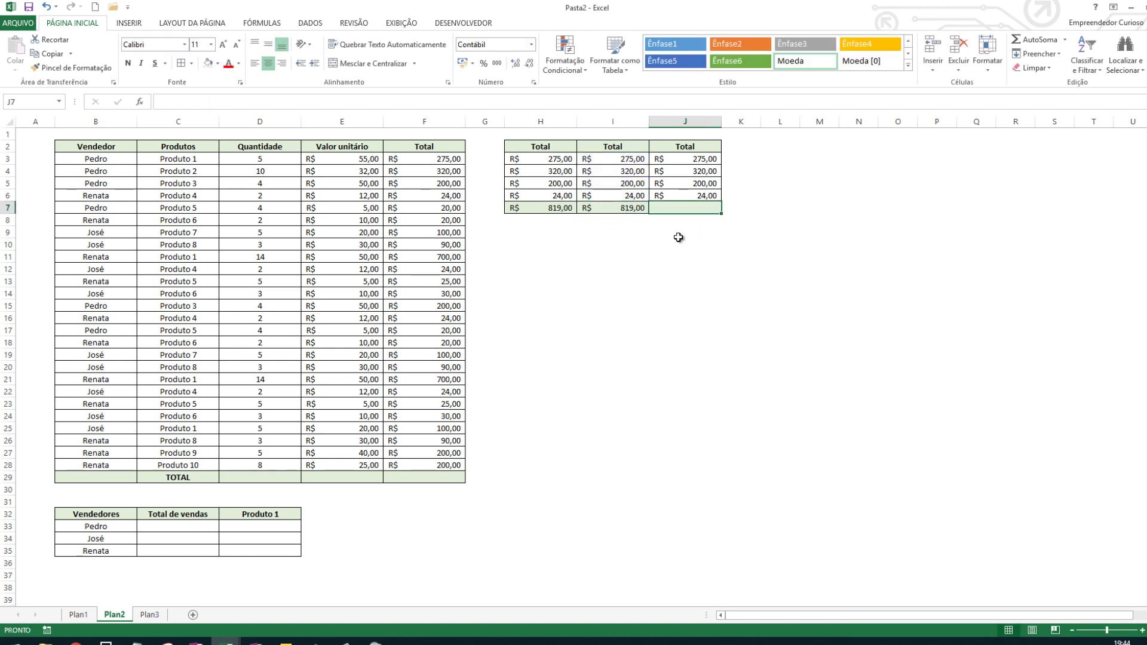
text(=s)
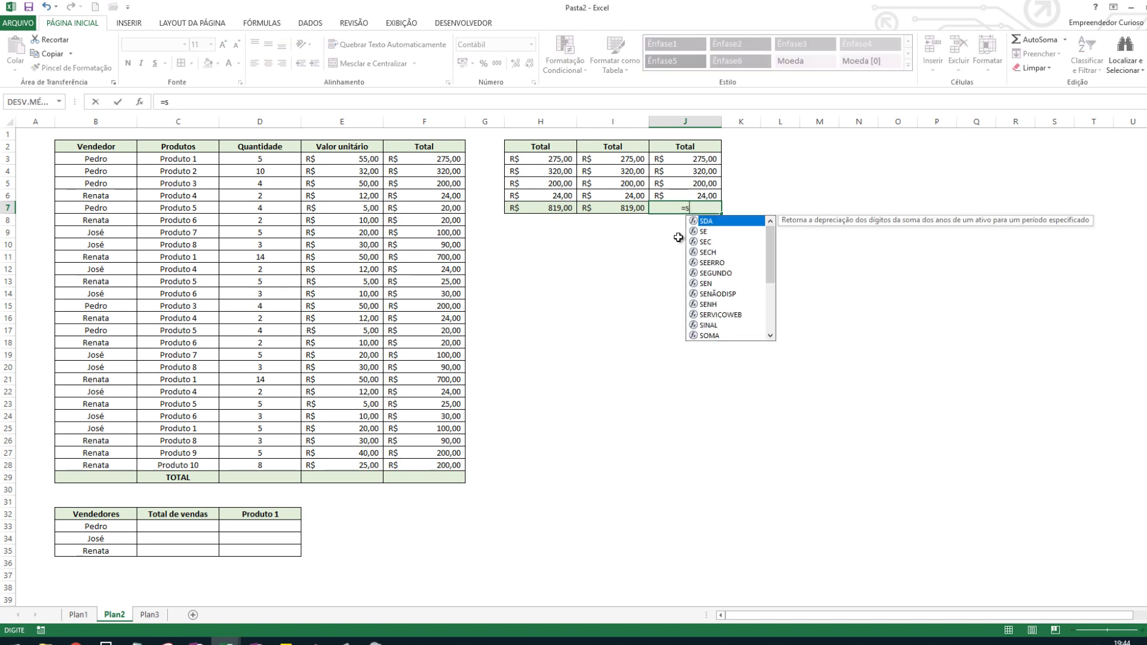
text(oma()
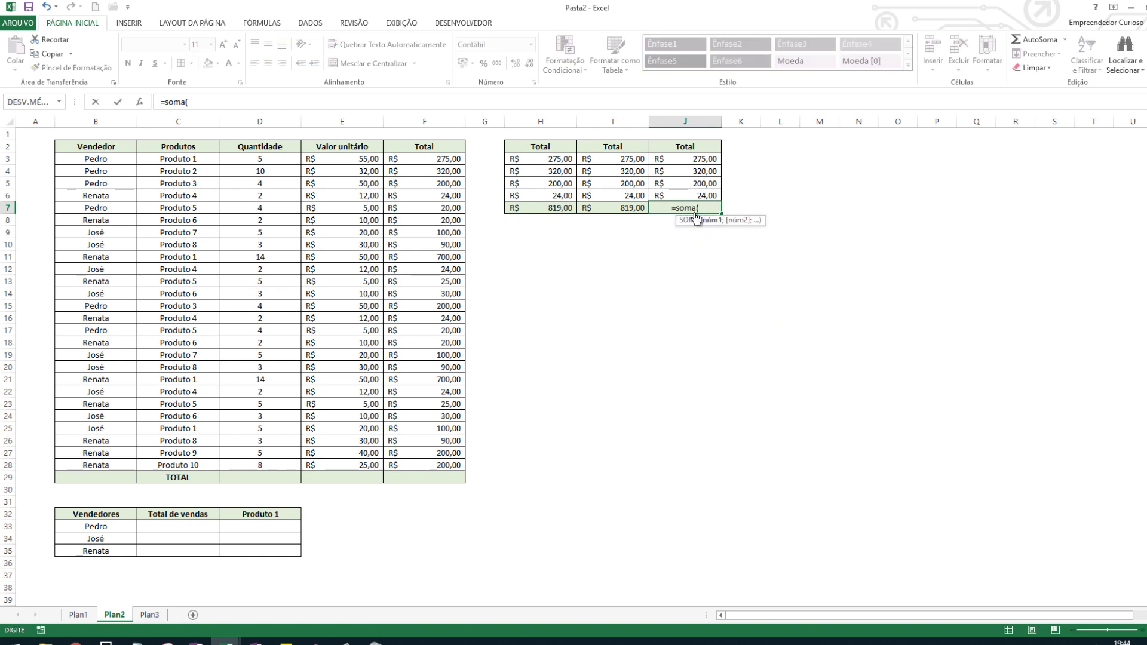
drag(693, 159, 691, 195)
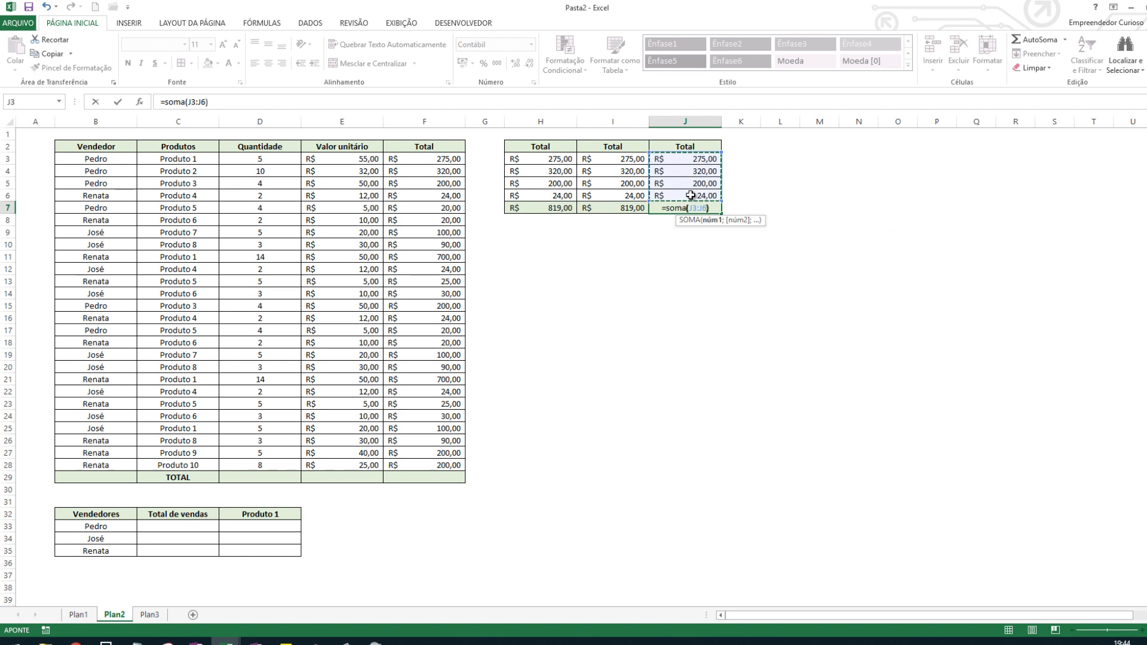
key(Return)
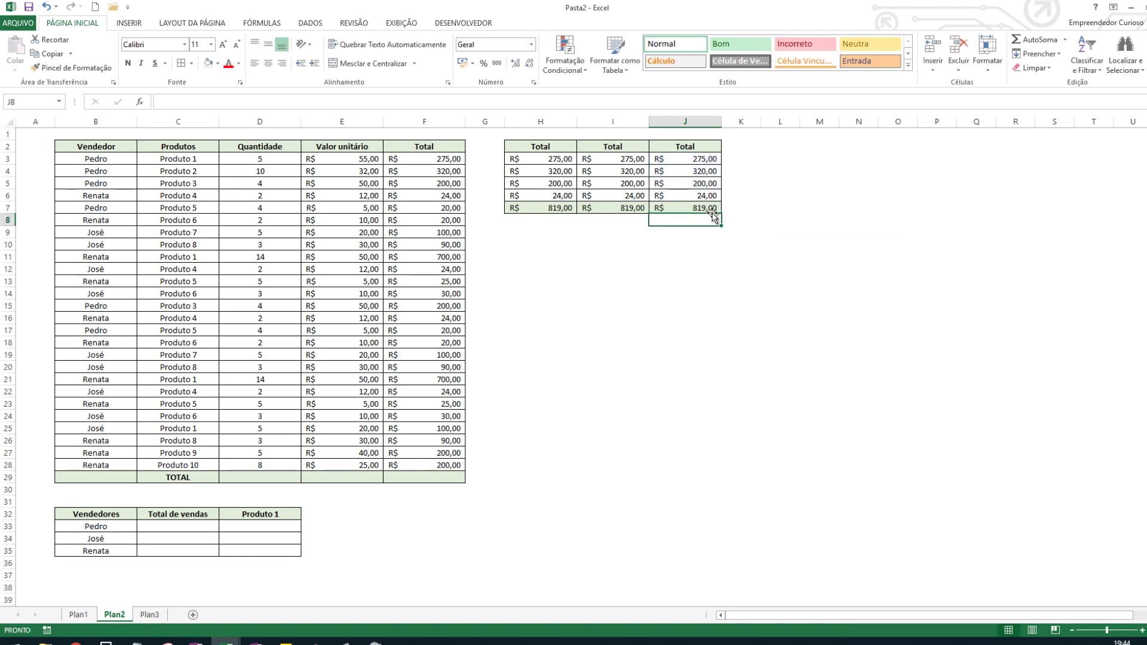
key(Up)
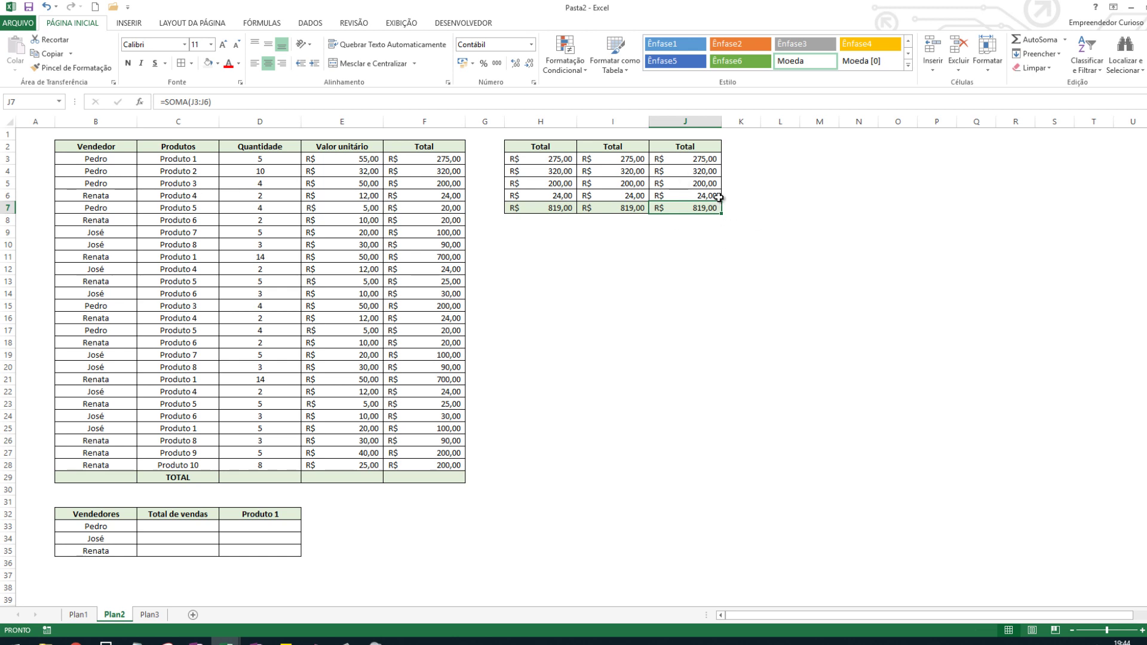
Remove the I6 reference from the formula in I7 so it reads =SOMA(I3;I4;I5), and compare the result with the column.
click(604, 209)
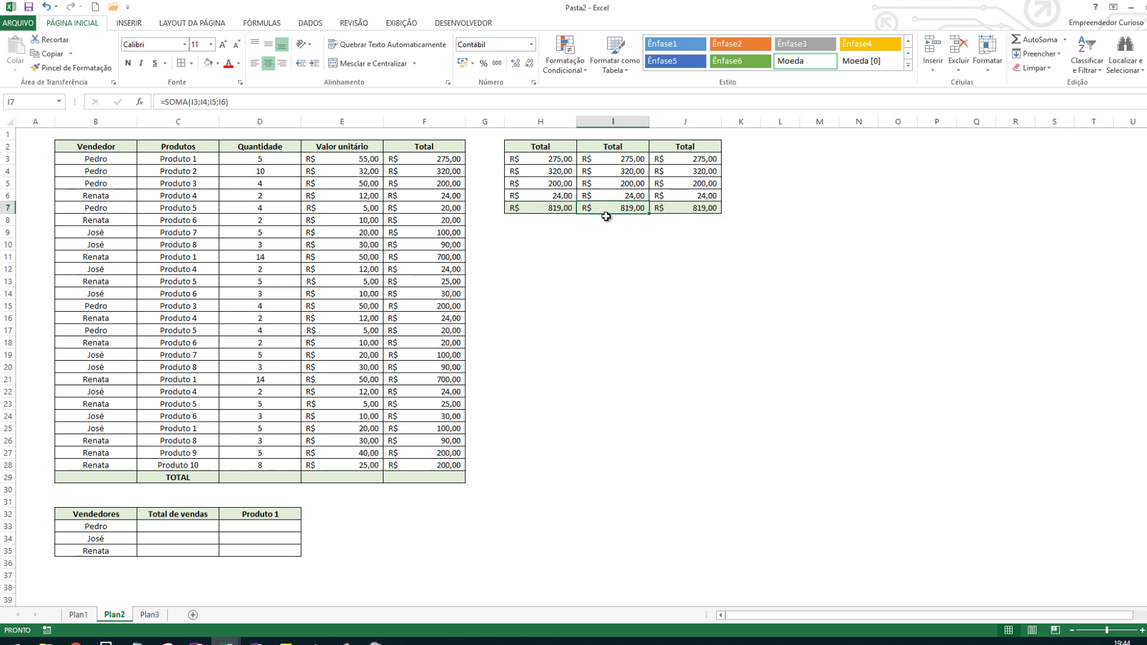
click(433, 98)
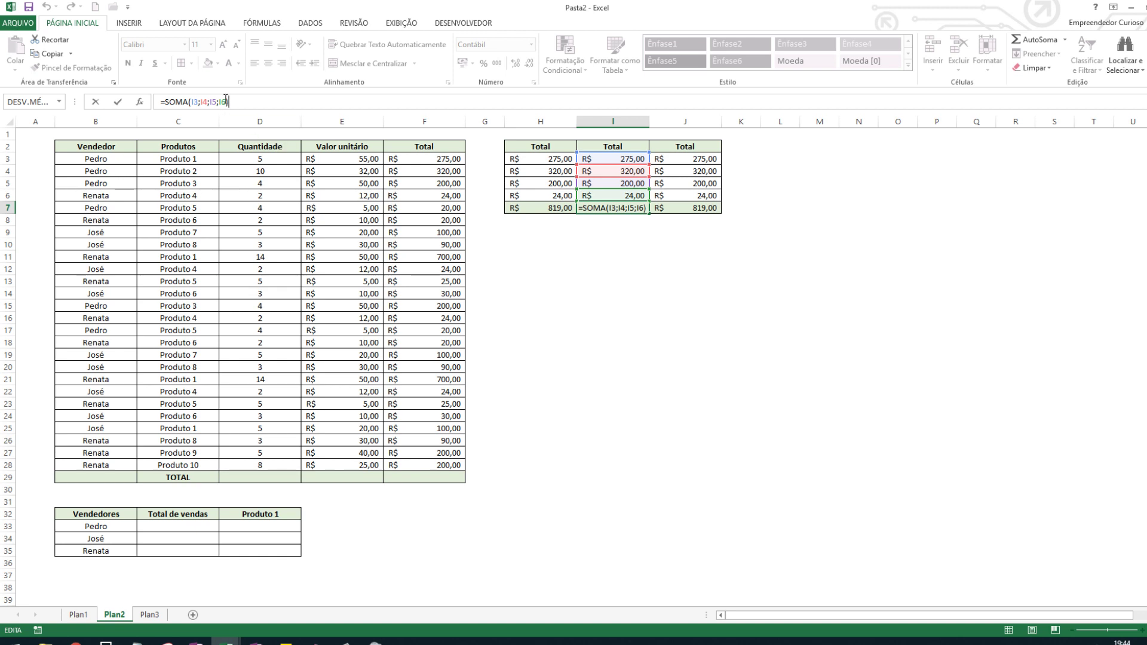
key(BackSpace)
key(BackSpace)
key(BackSpace)
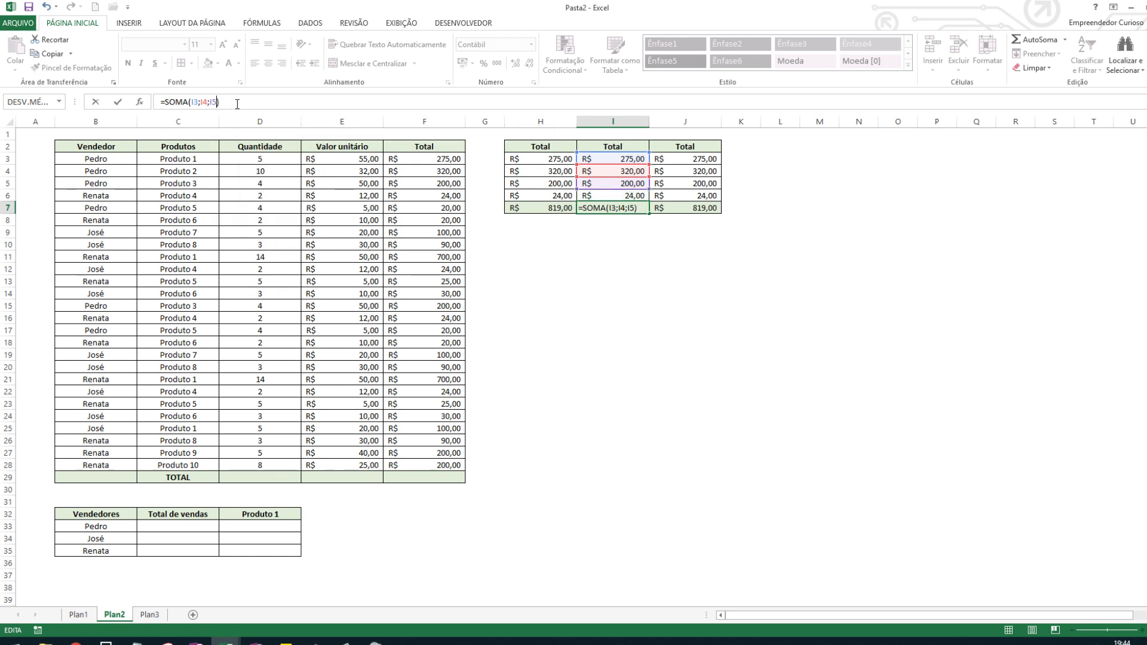
key(Return)
click(627, 197)
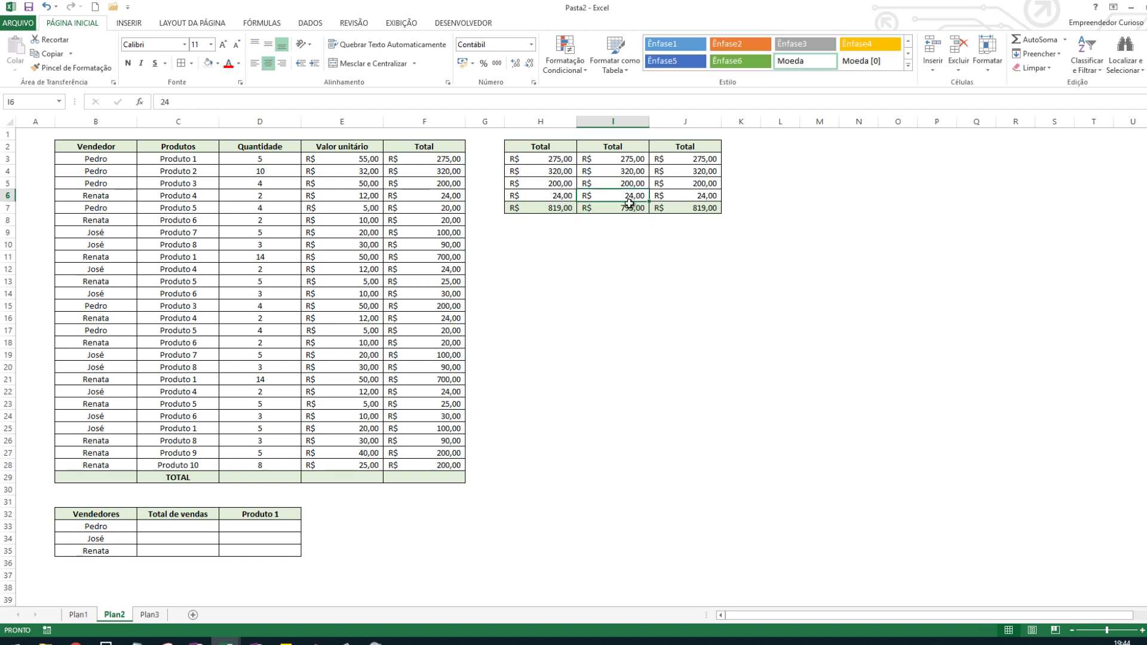
click(629, 205)
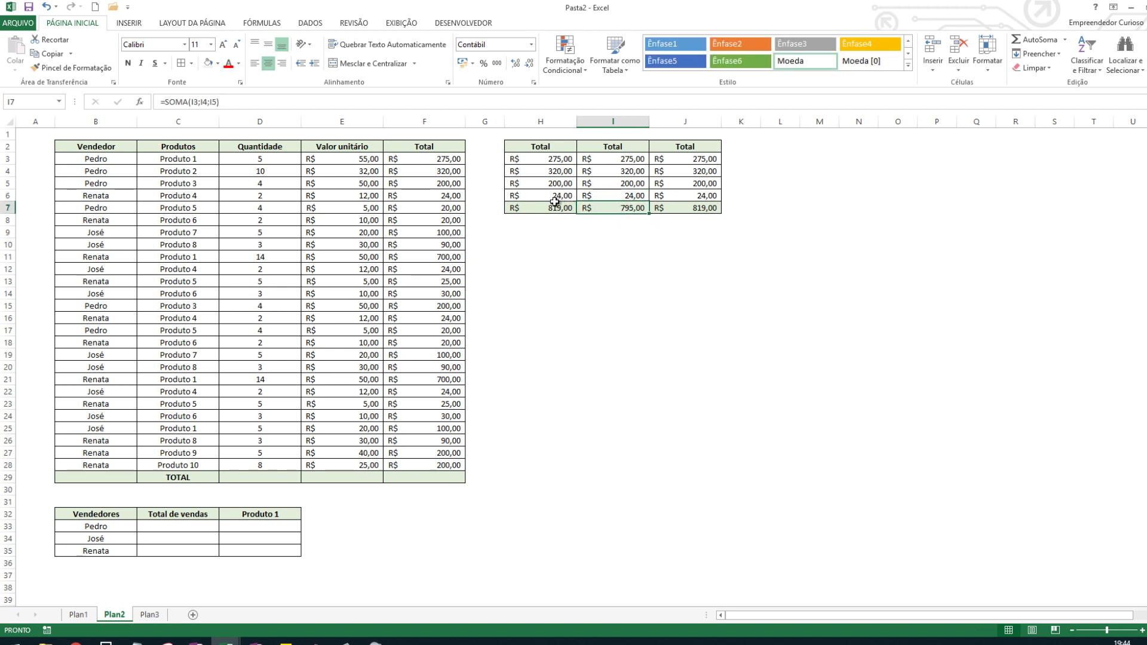
Clear the totals in H7 and I7 and review the range used by the SOMA formula in J7.
drag(555, 206, 618, 208)
key(Delete)
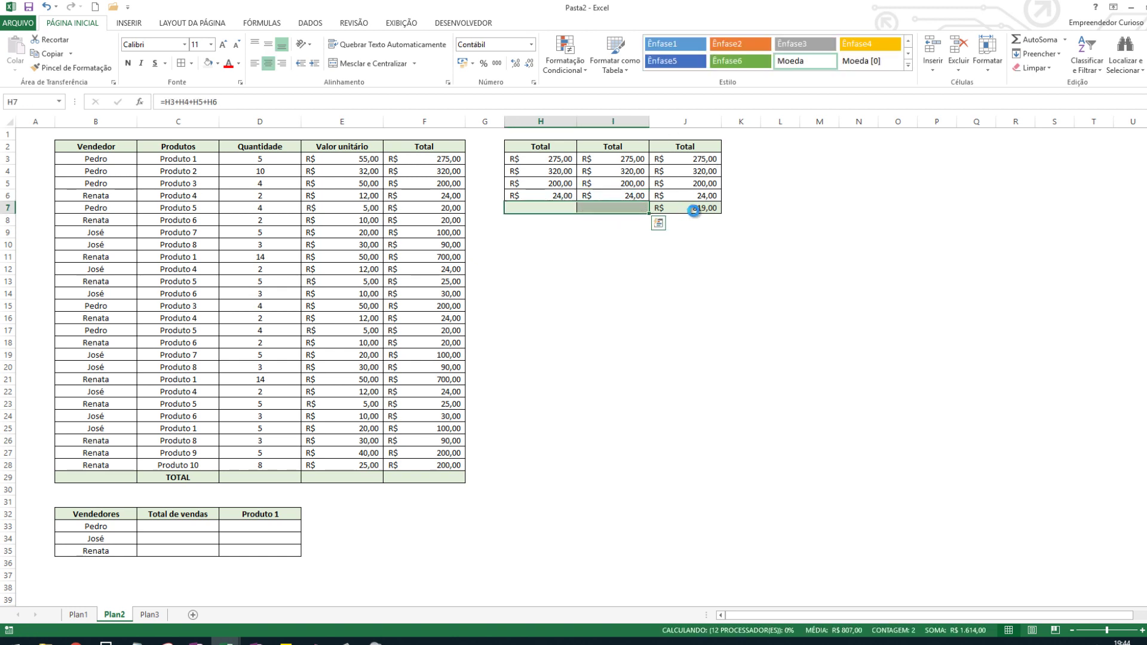
click(694, 210)
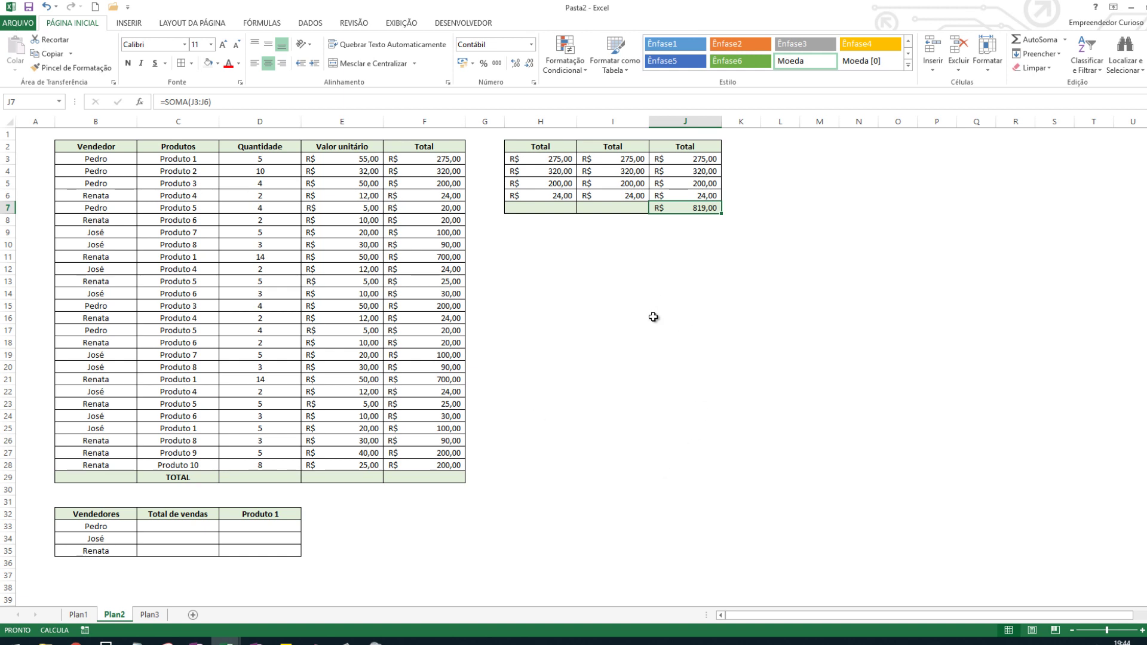
key(F2)
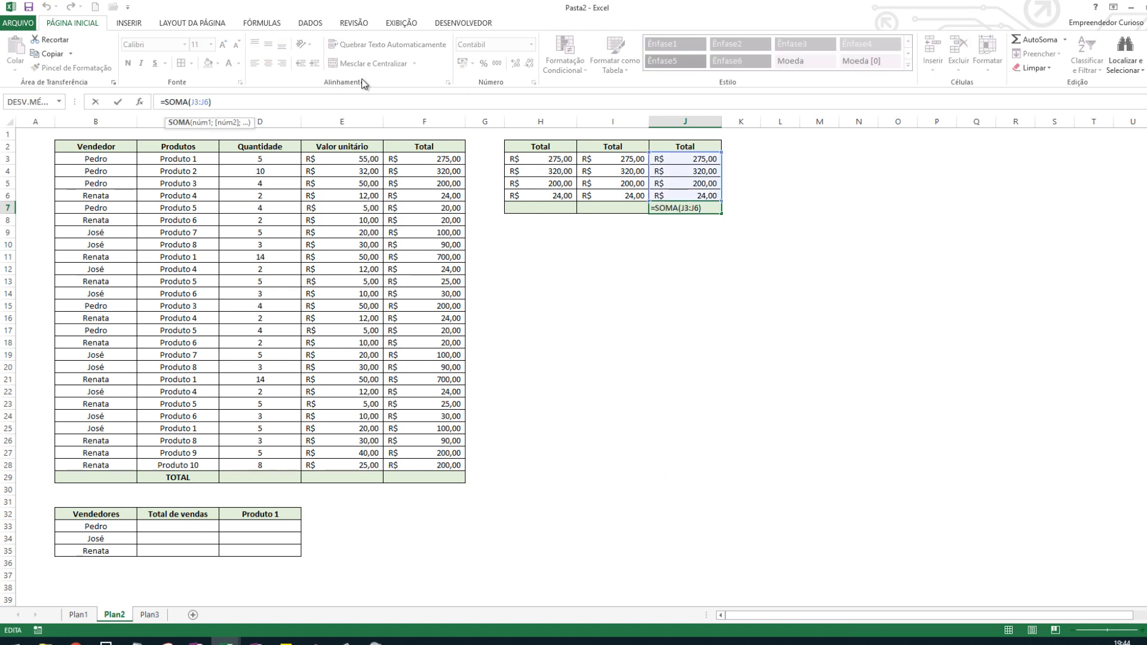
key(Escape)
Look over the Total values F3 to F28 of the sales table and its empty total cell F29.
click(437, 475)
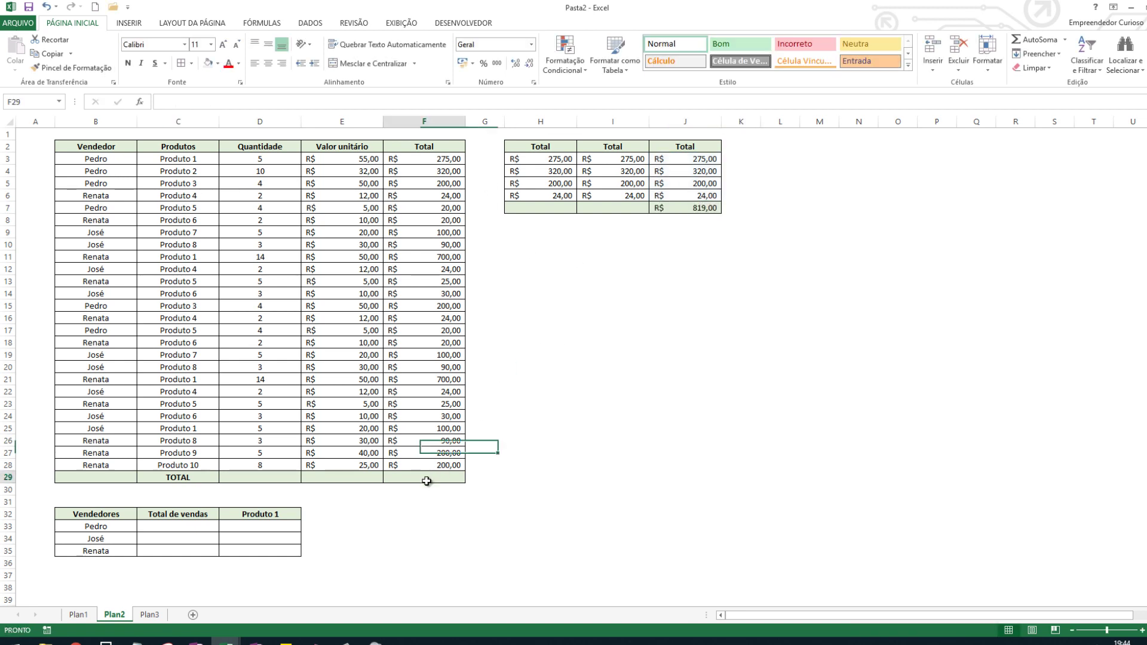
drag(435, 159, 454, 465)
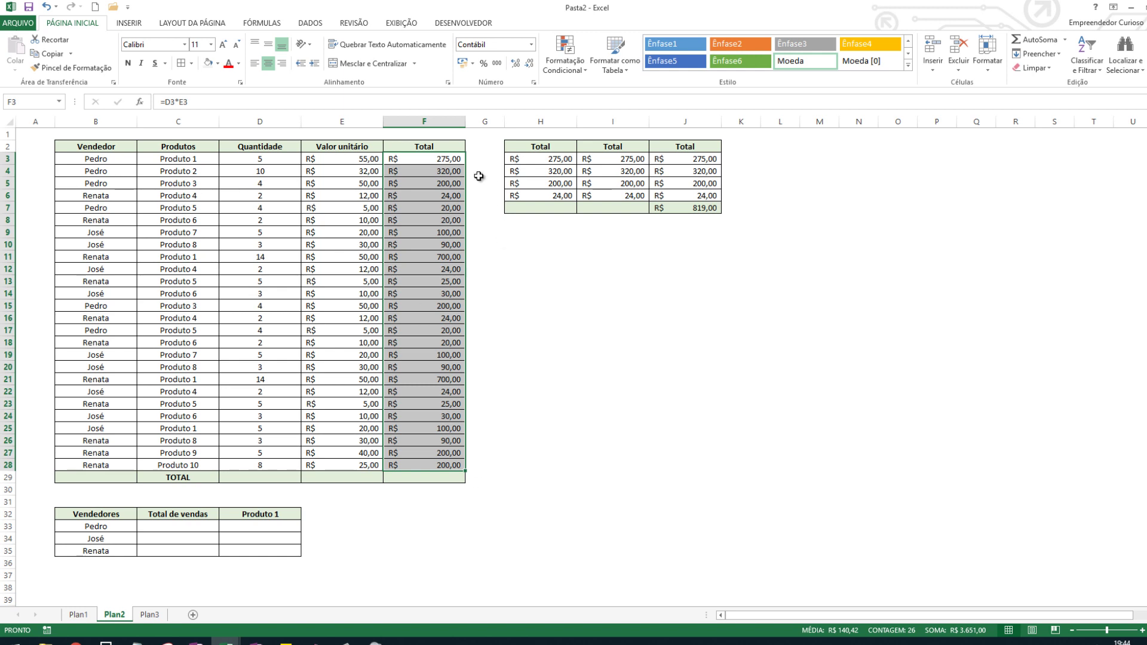
click(458, 181)
click(448, 158)
drag(448, 158, 446, 465)
Examine the sales table's Vendedor, Produtos, Quantidade and Valor unitário columns and the formula behind the Total in F3.
click(118, 168)
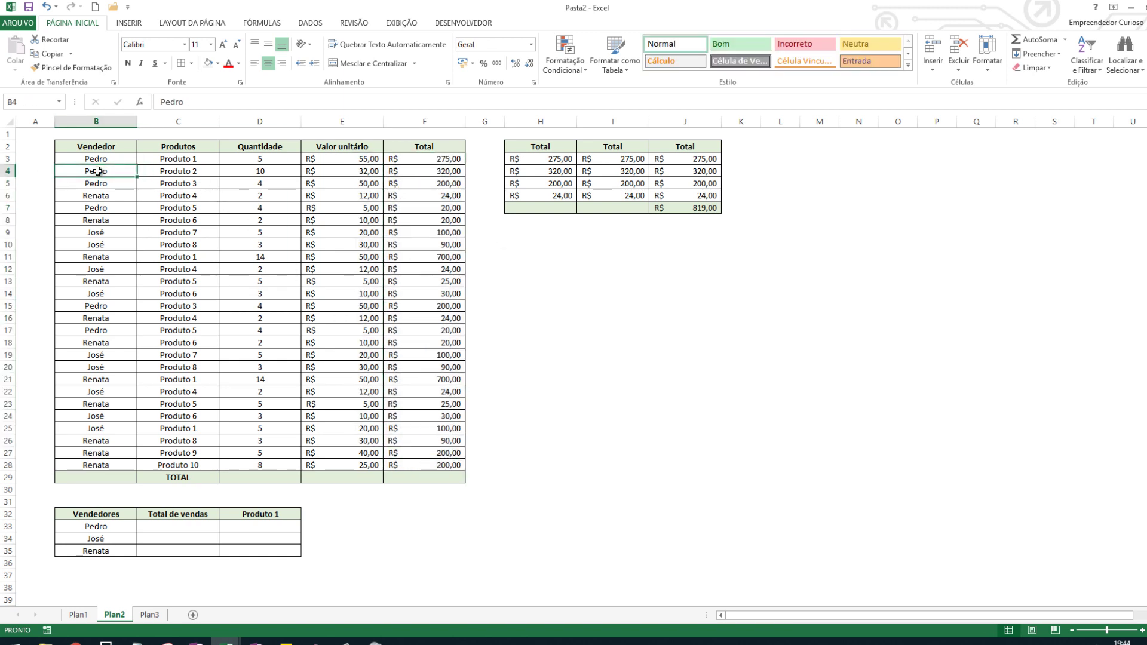
click(111, 149)
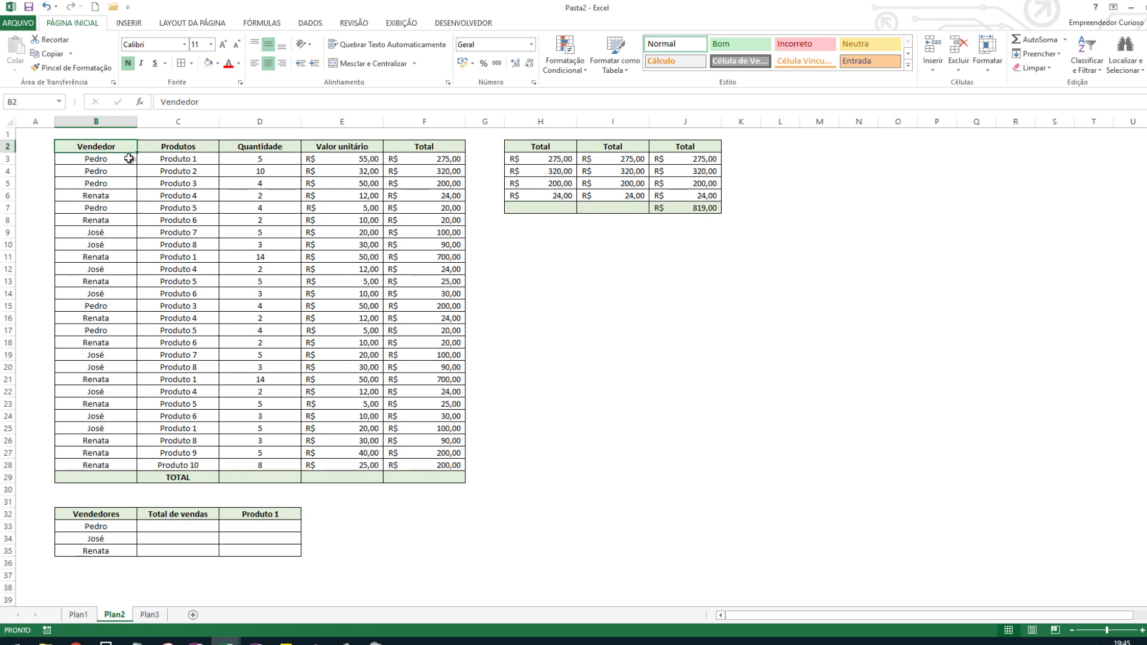
click(192, 142)
click(189, 161)
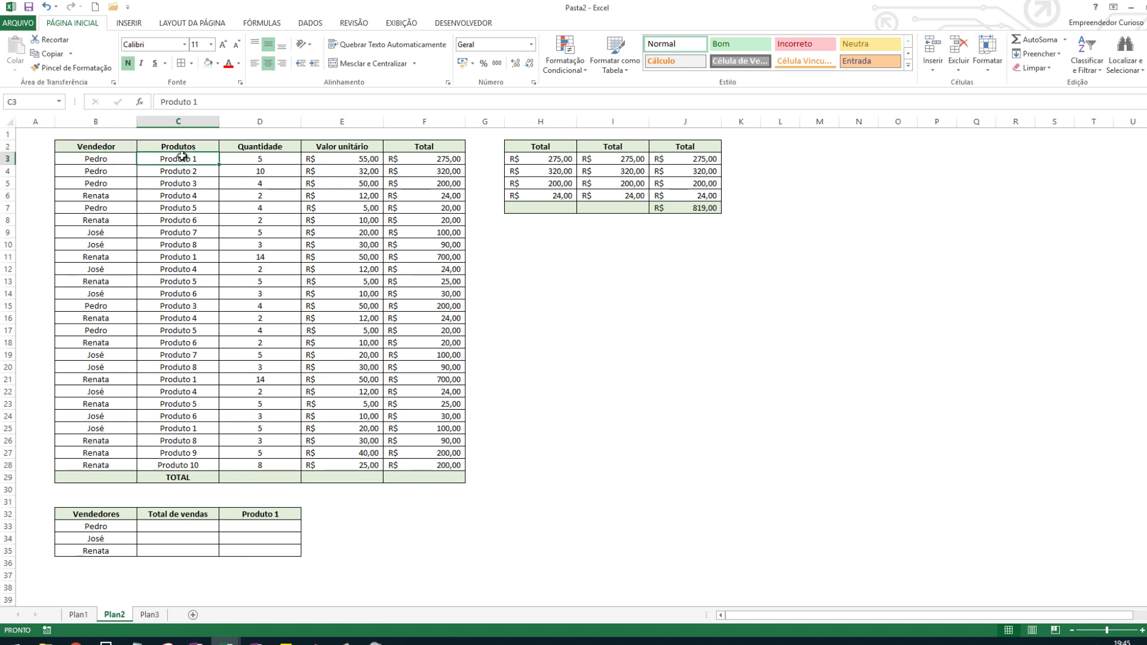
click(272, 159)
click(354, 161)
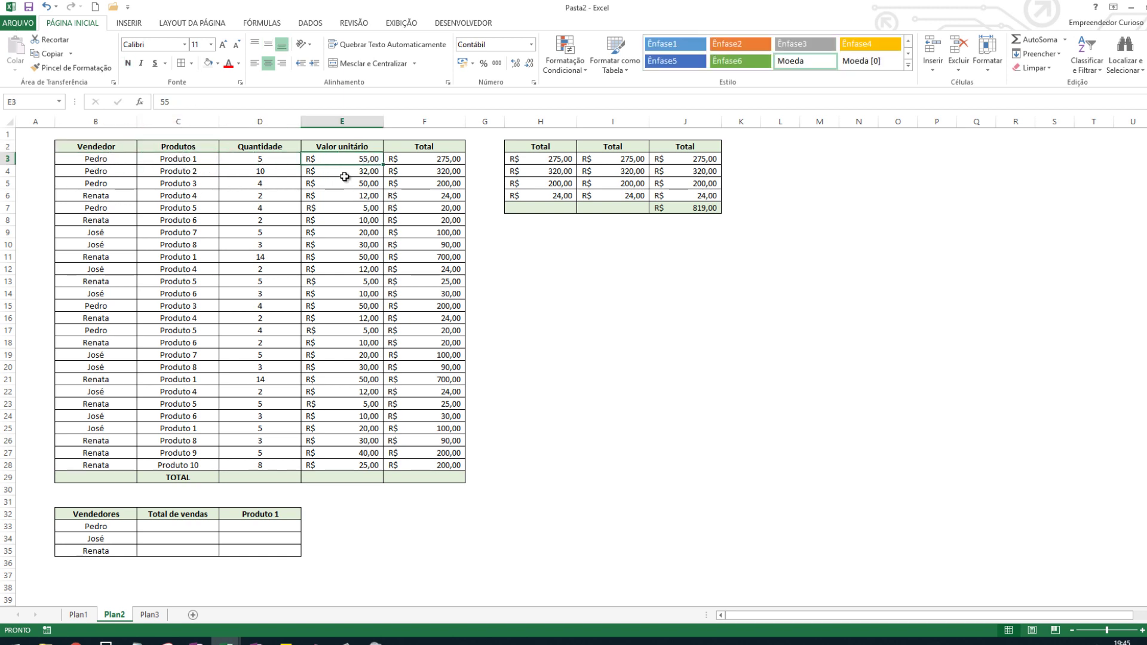
click(280, 159)
click(415, 162)
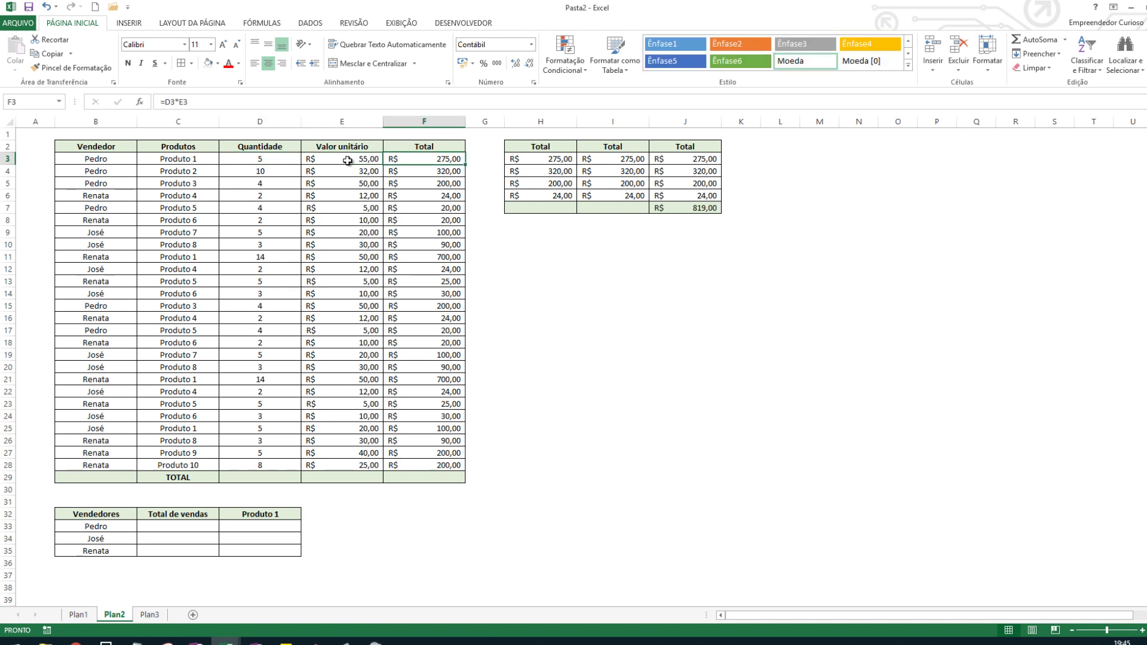
Examine the first sale's seller, product, quantity, unit price and total, and the range of Total values F3 to F28.
drag(348, 161, 276, 158)
click(408, 159)
click(88, 161)
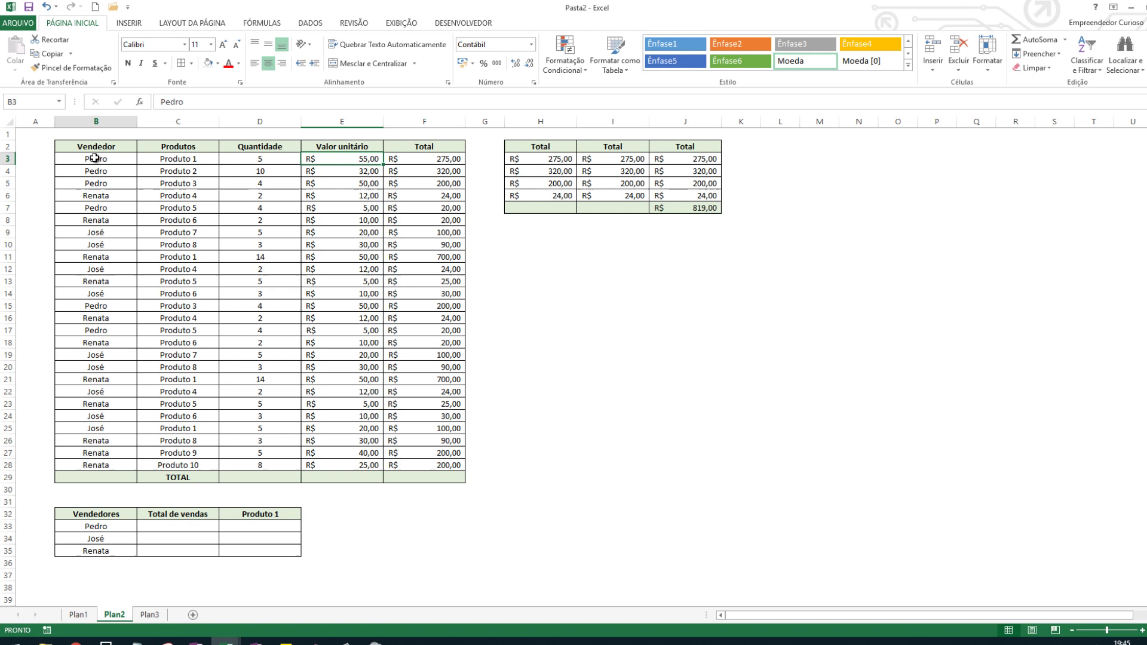
click(179, 159)
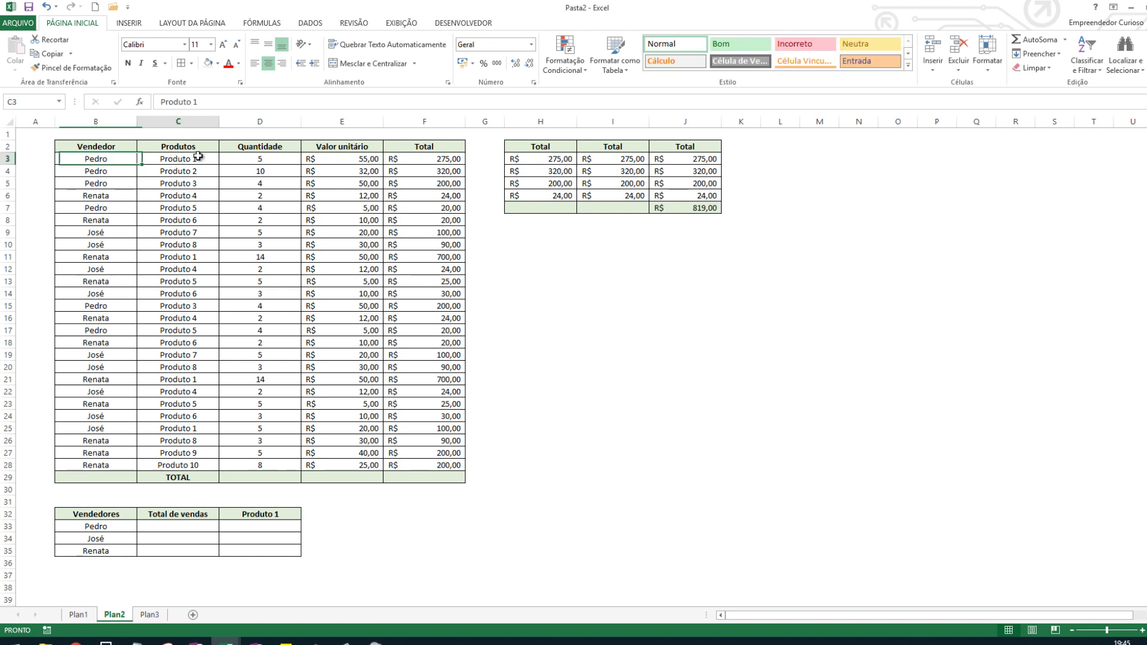
click(447, 163)
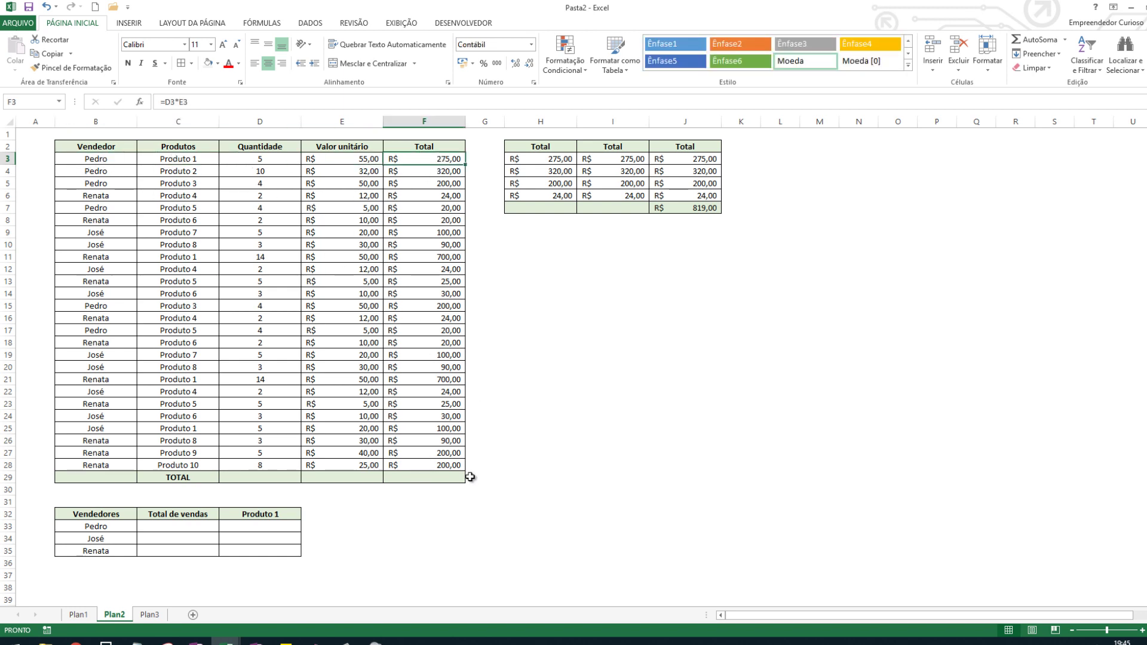
drag(448, 159, 451, 469)
Total the sales table in F29 with =SOMA(F3:F28) and check the resulting formula.
click(423, 480)
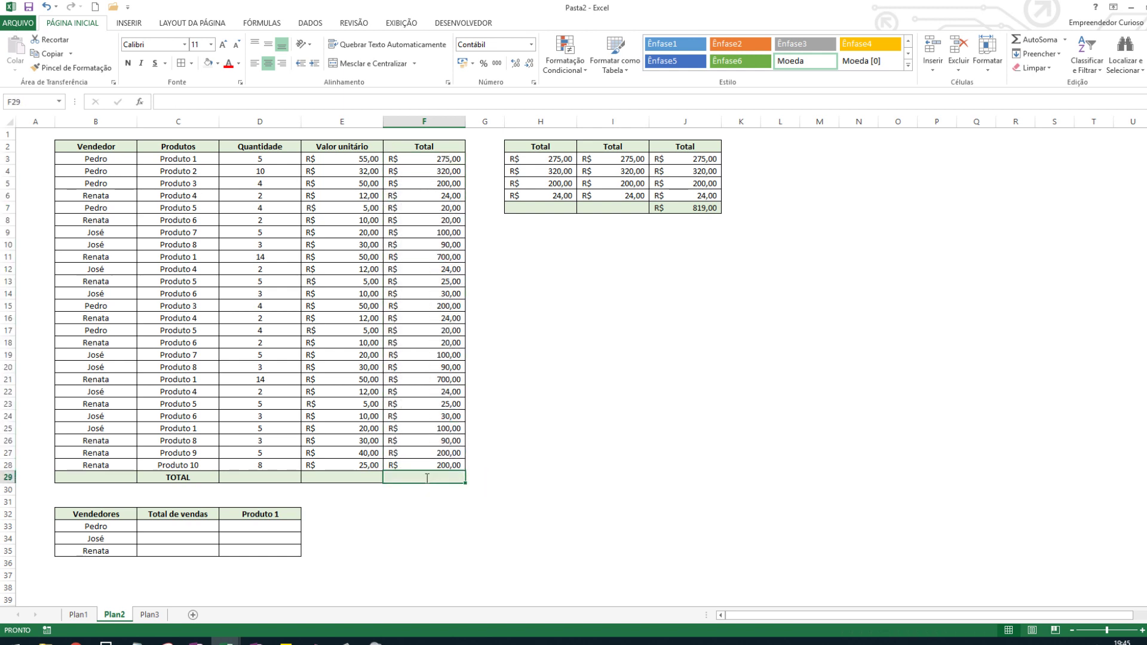
text(=soma()
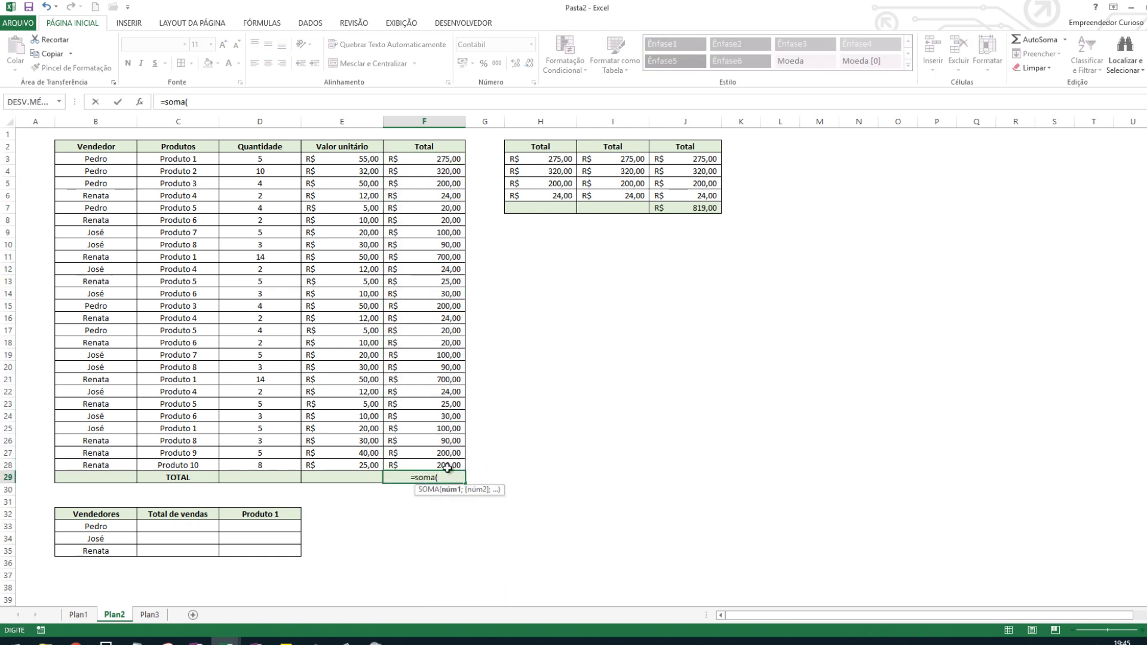
drag(449, 157, 443, 466)
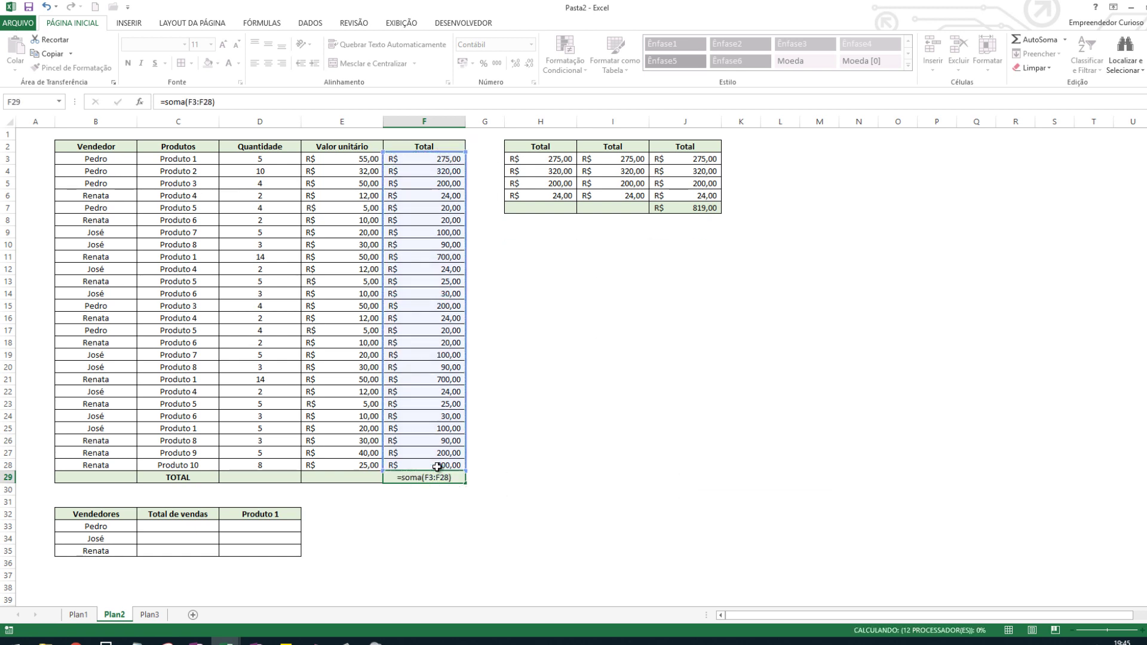
key(Return)
scroll(512, 476, down, 2)
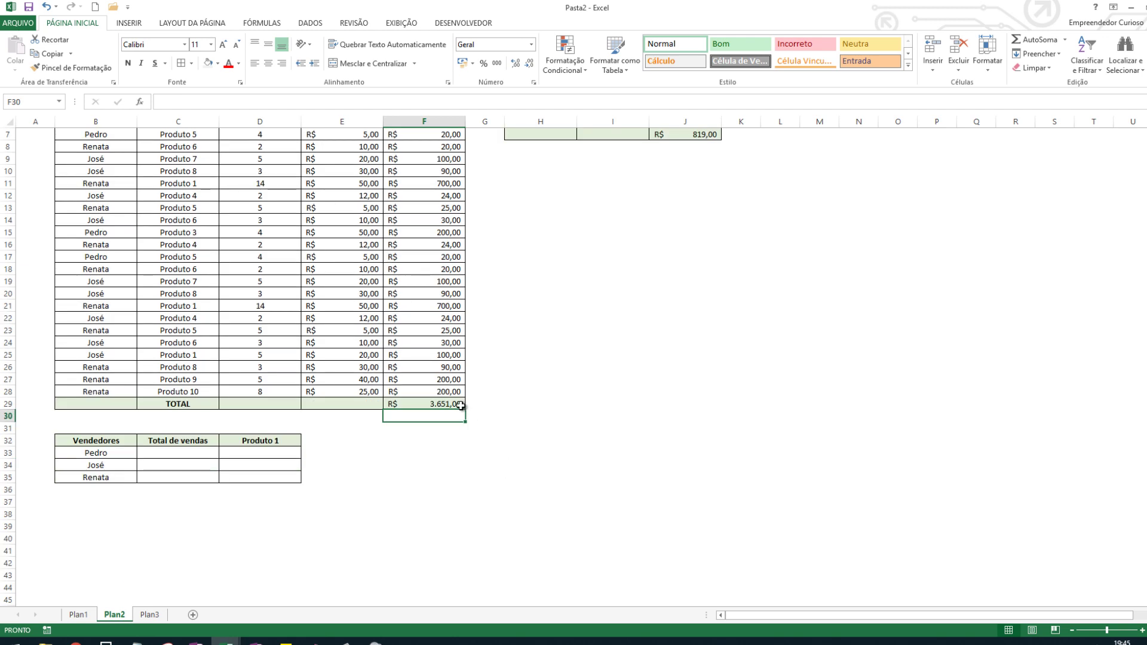
click(460, 405)
scroll(518, 422, up, 2)
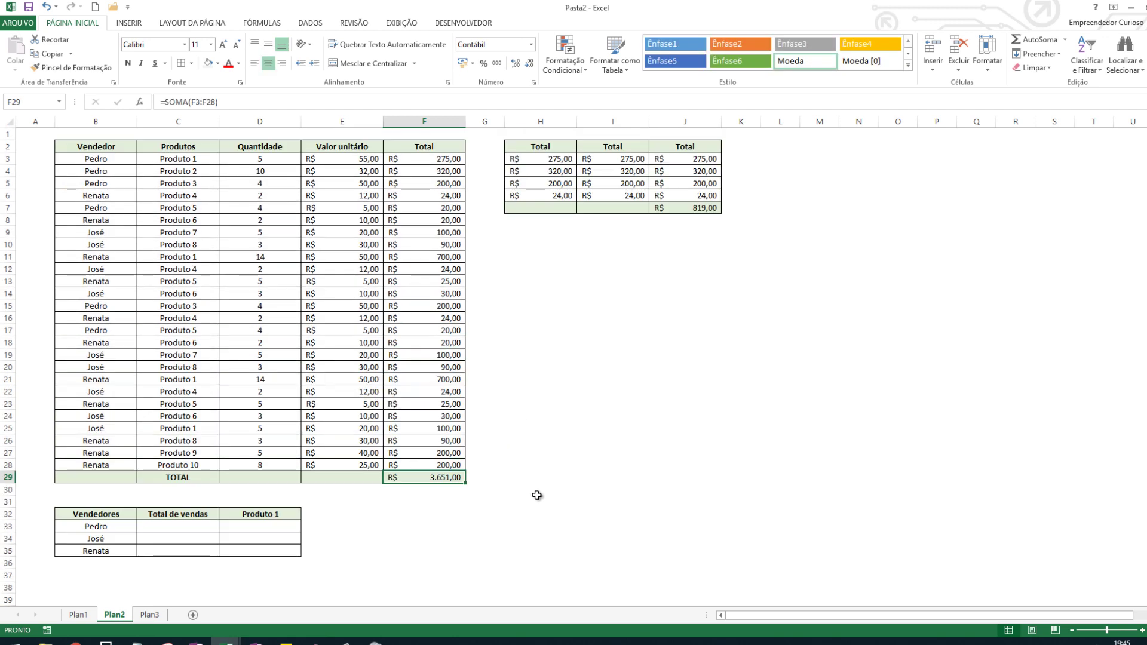
Look over the Vendedores summary table with its Total de vendas and Produto 1 columns, and the sales table's Total values.
click(234, 514)
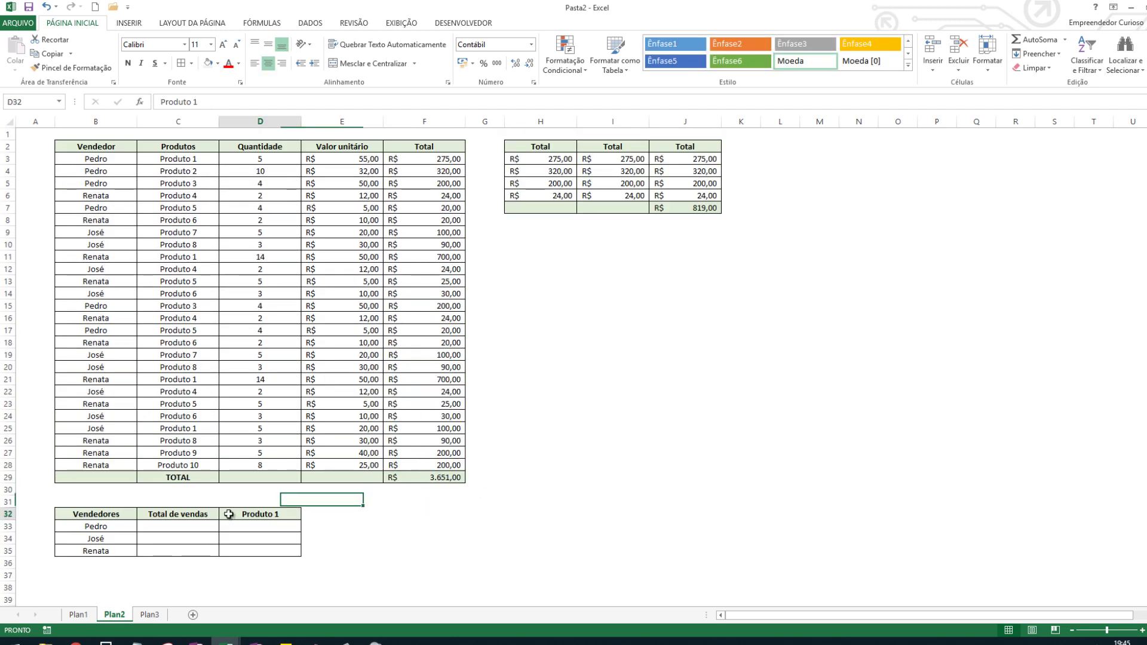
scroll(253, 497, down, 2)
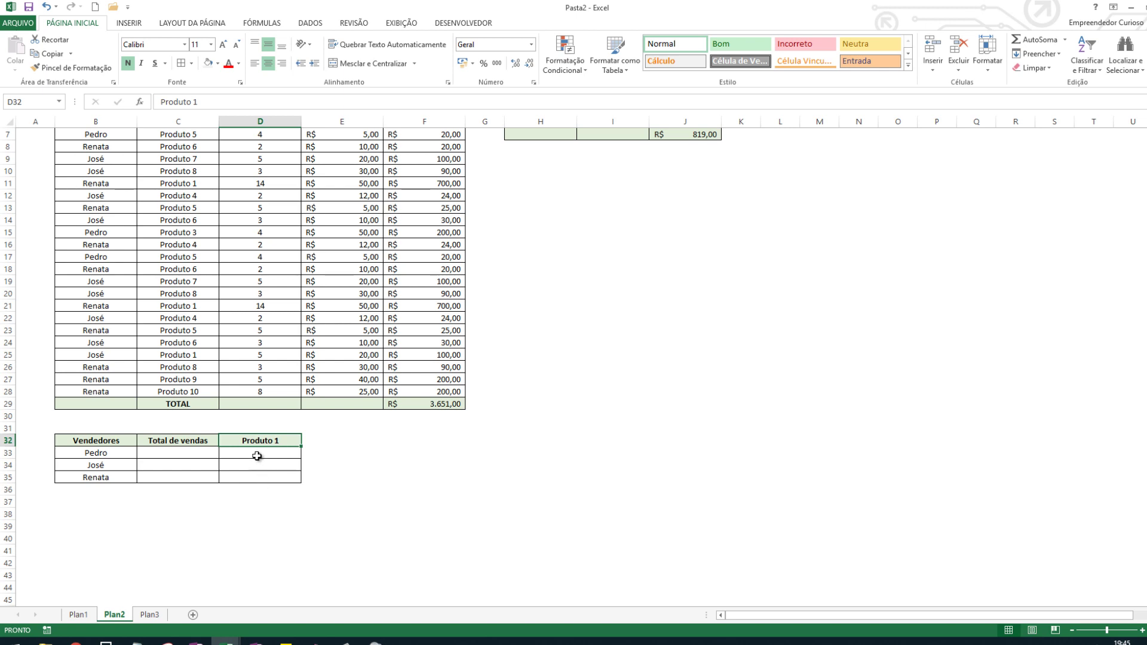
drag(115, 440, 271, 477)
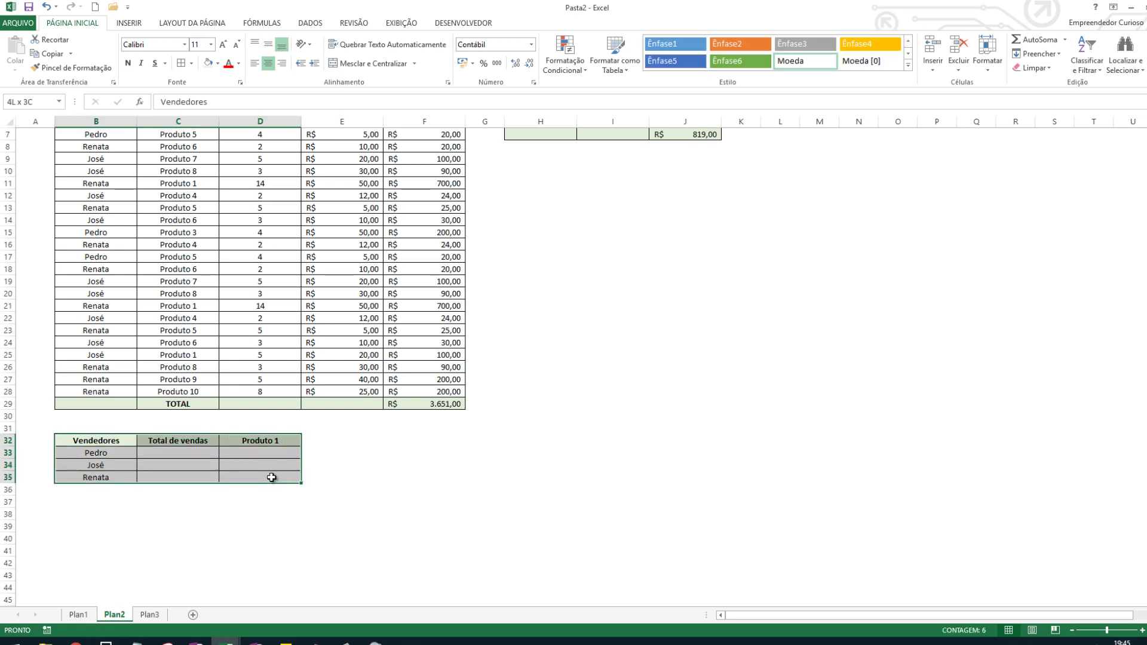
click(173, 454)
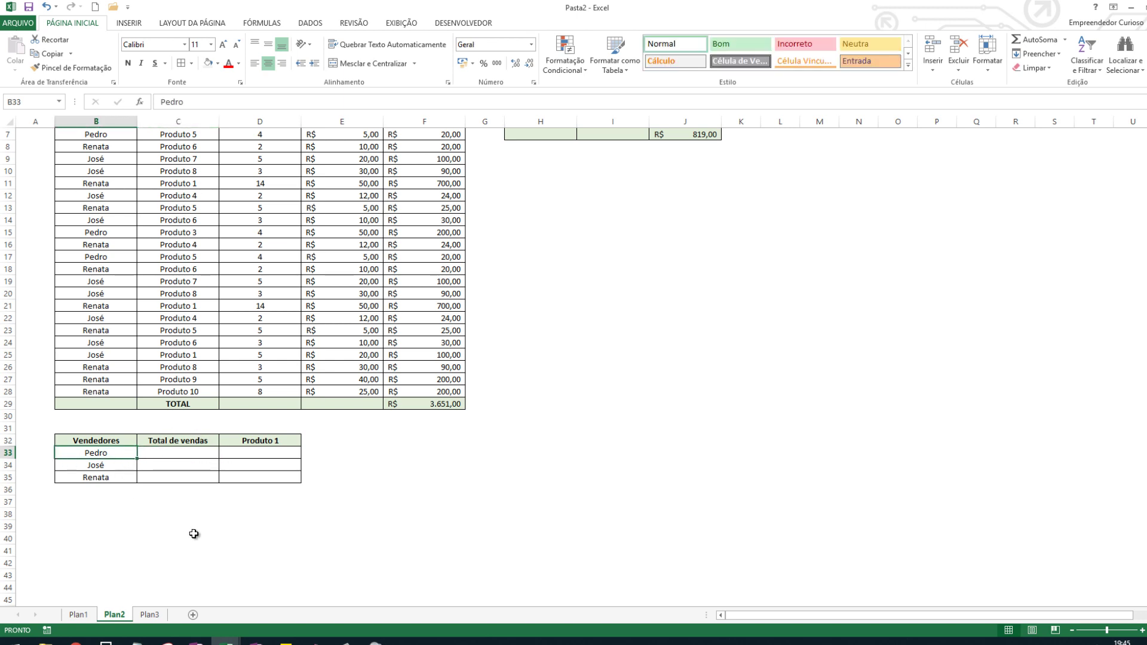
scroll(459, 323, up, 2)
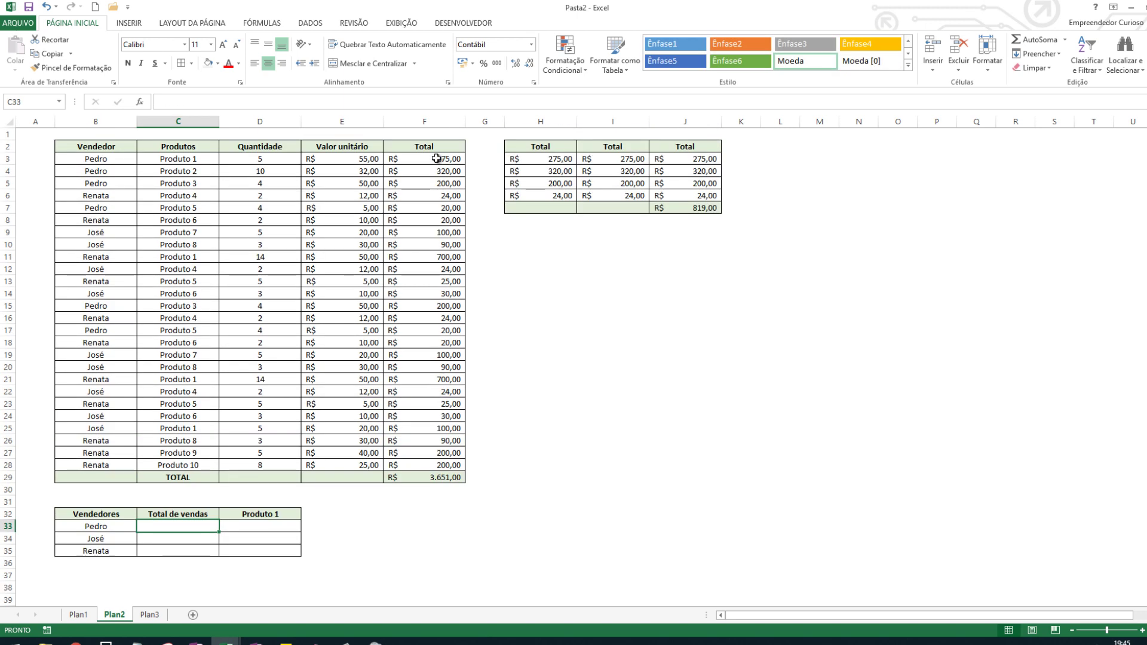
drag(437, 158, 443, 466)
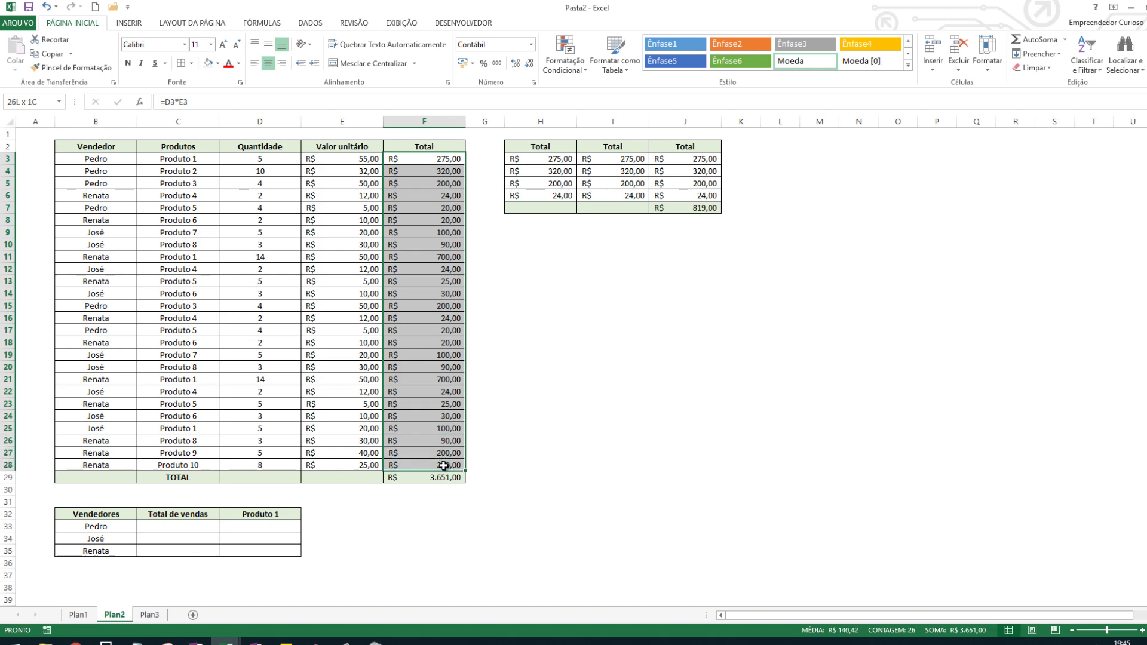
drag(442, 159, 438, 465)
click(421, 260)
Start a SOMASE formula in C33 with the Vendedor column locked as the criteria range, $B$3:$B$28.
scroll(425, 373, down, 2)
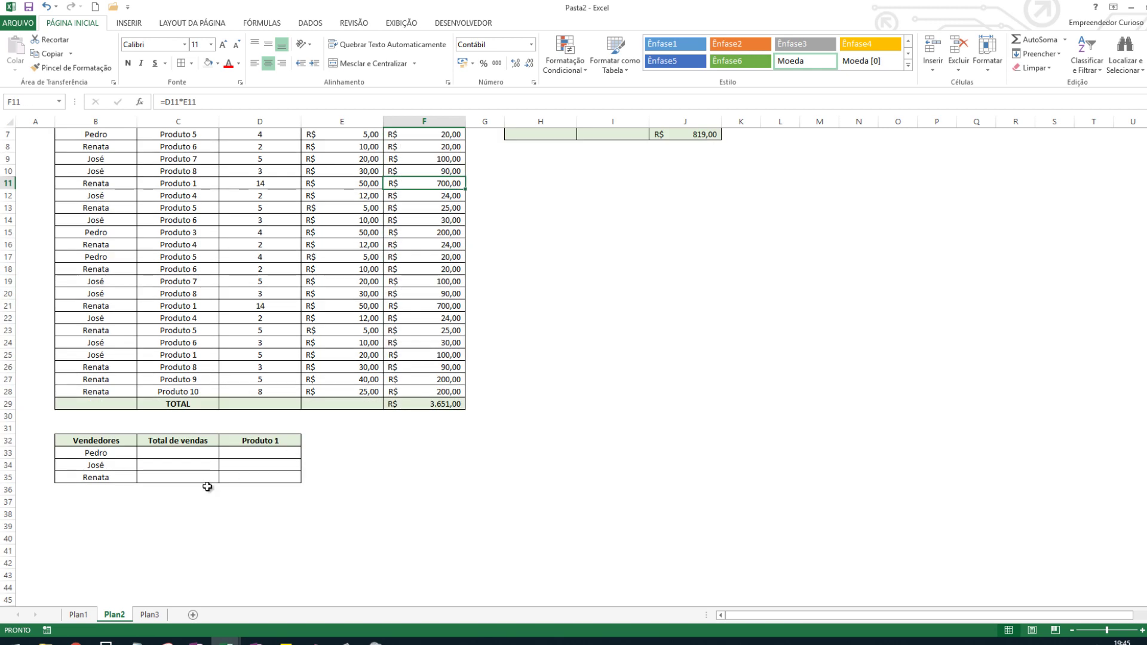
click(207, 453)
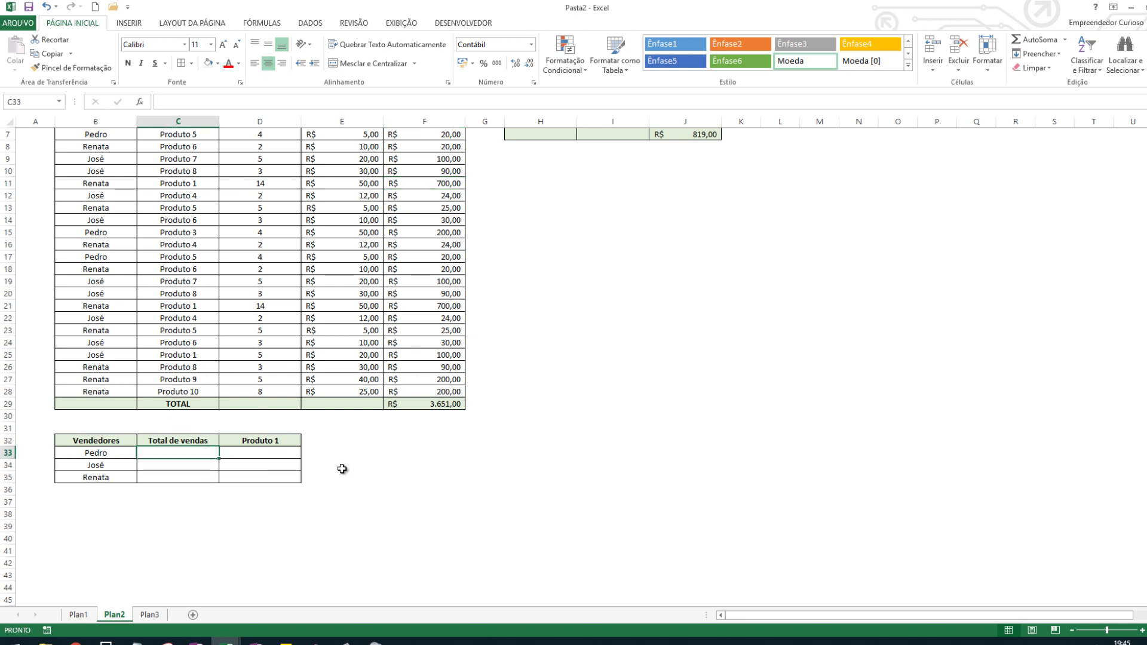
text(=somase)
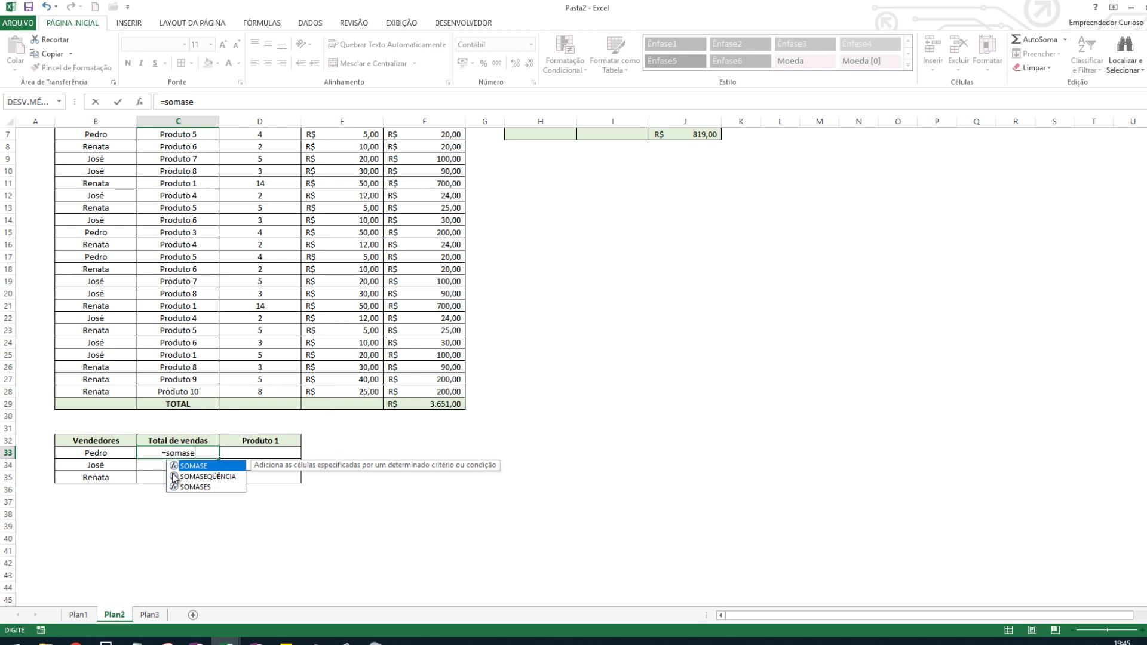
double_click(211, 465)
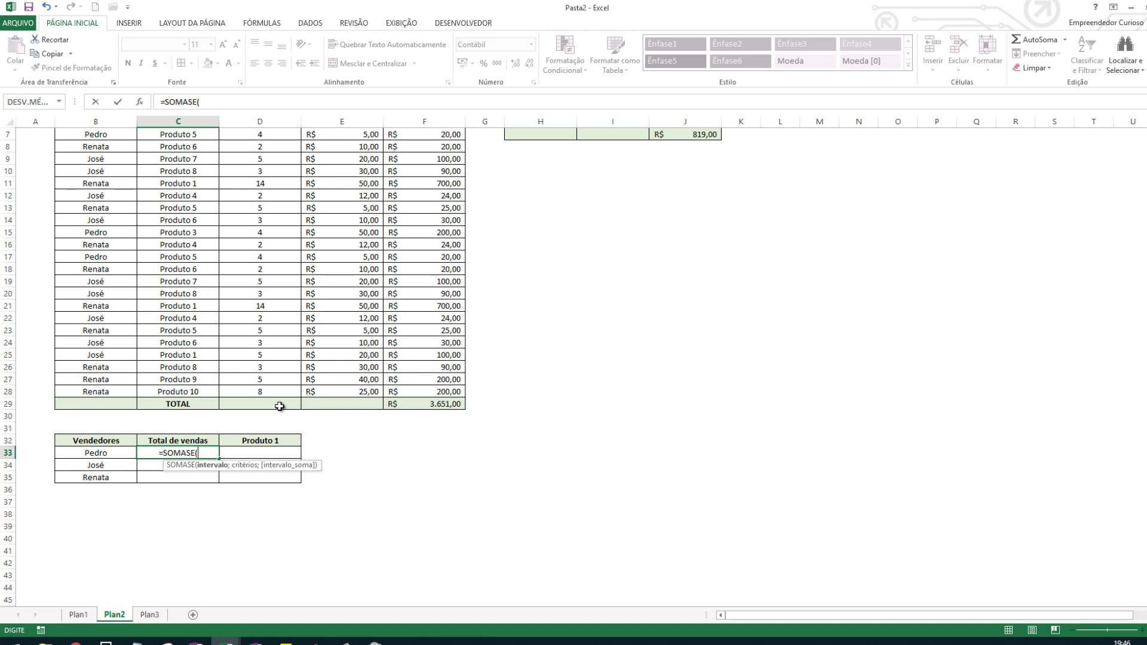
scroll(280, 406, up, 1)
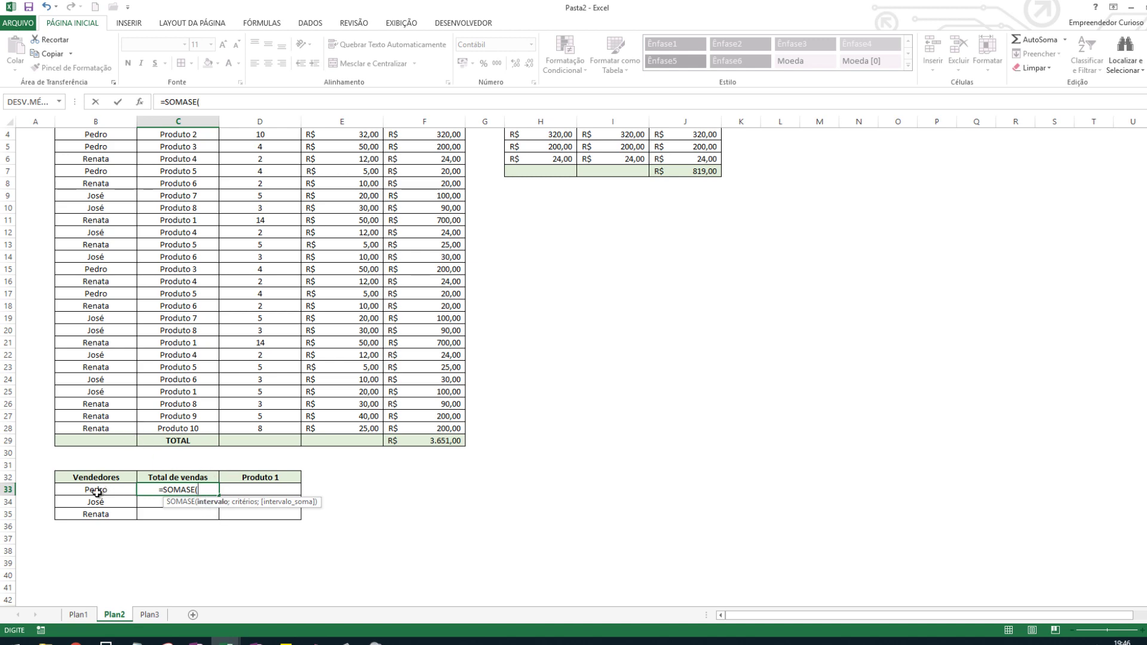
scroll(122, 487, up, 1)
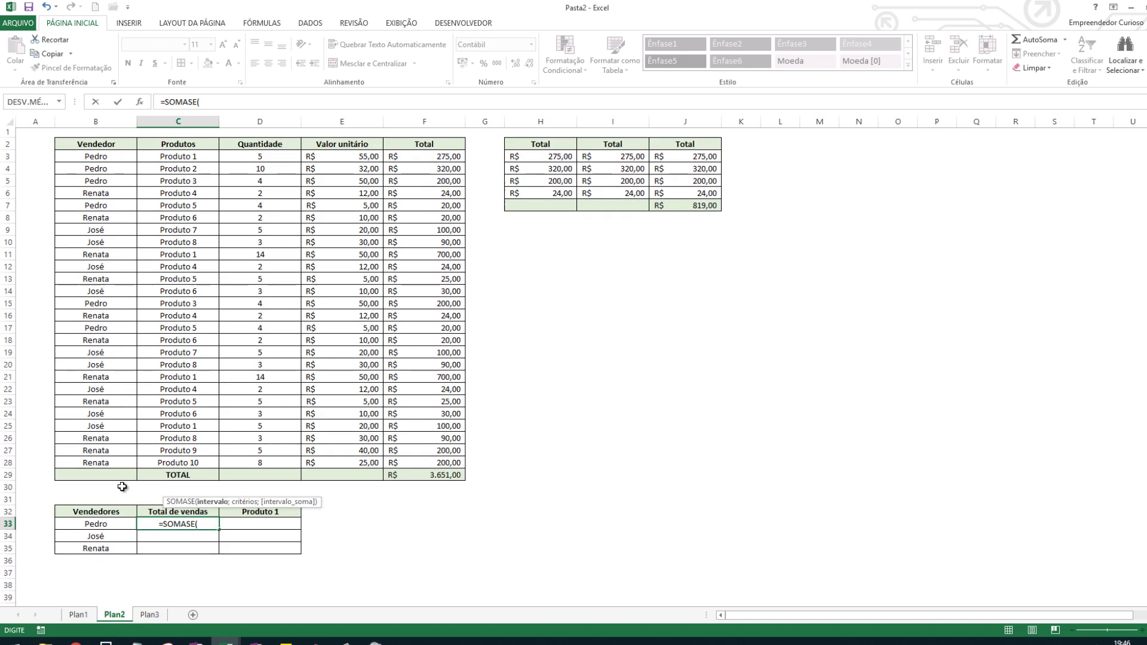
drag(120, 468, 119, 164)
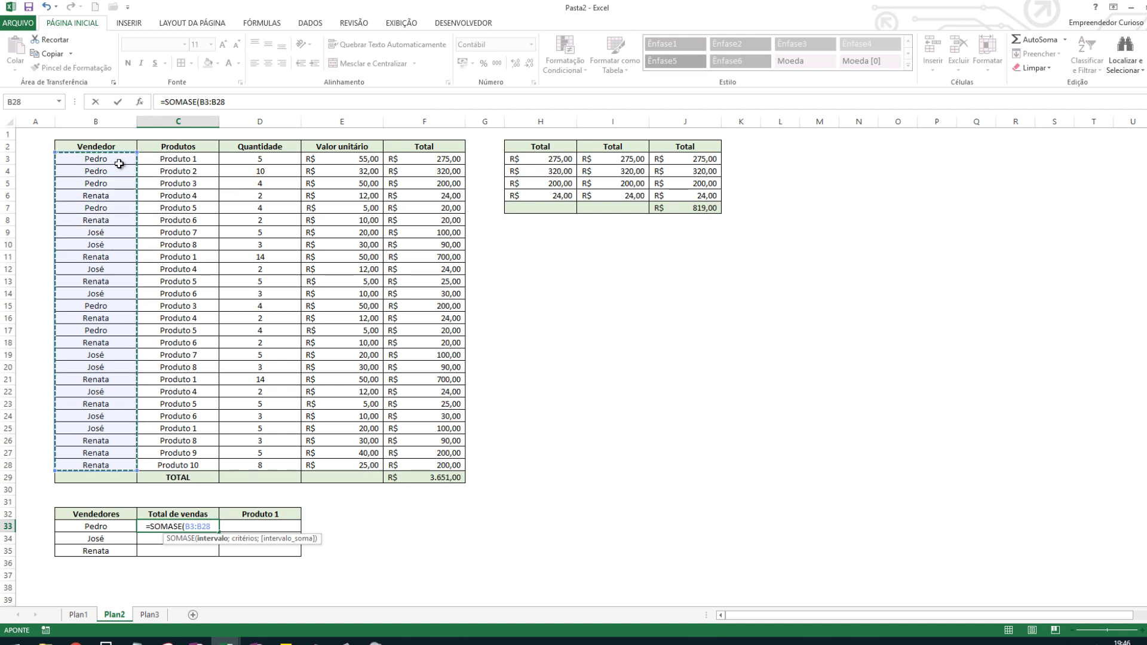
key(F4)
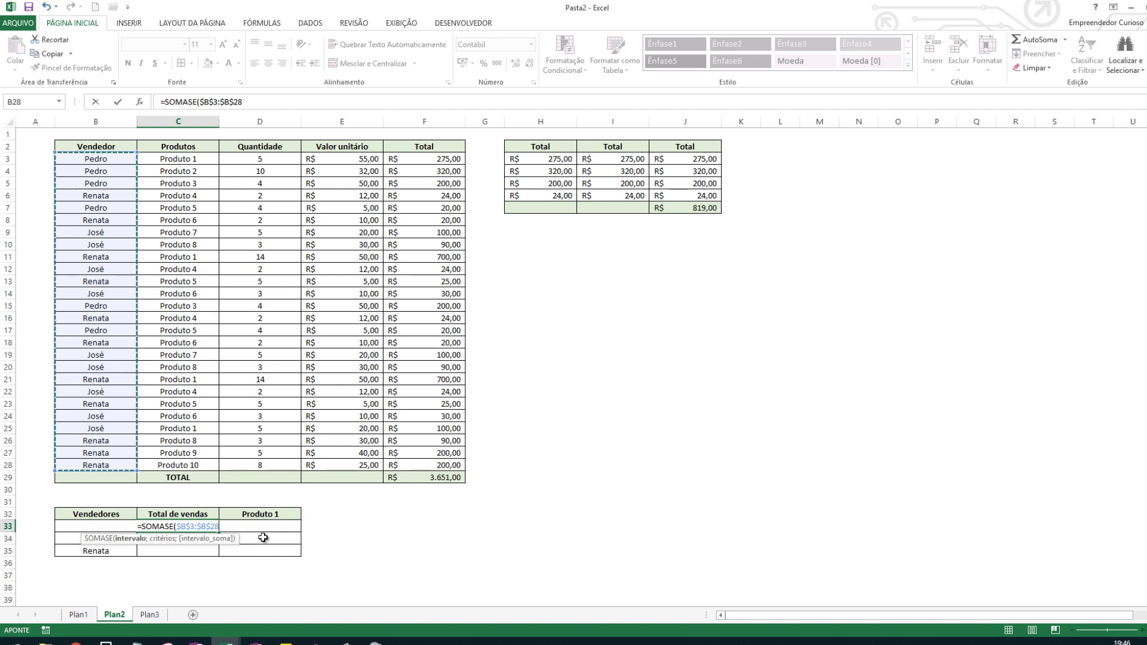
text(;)
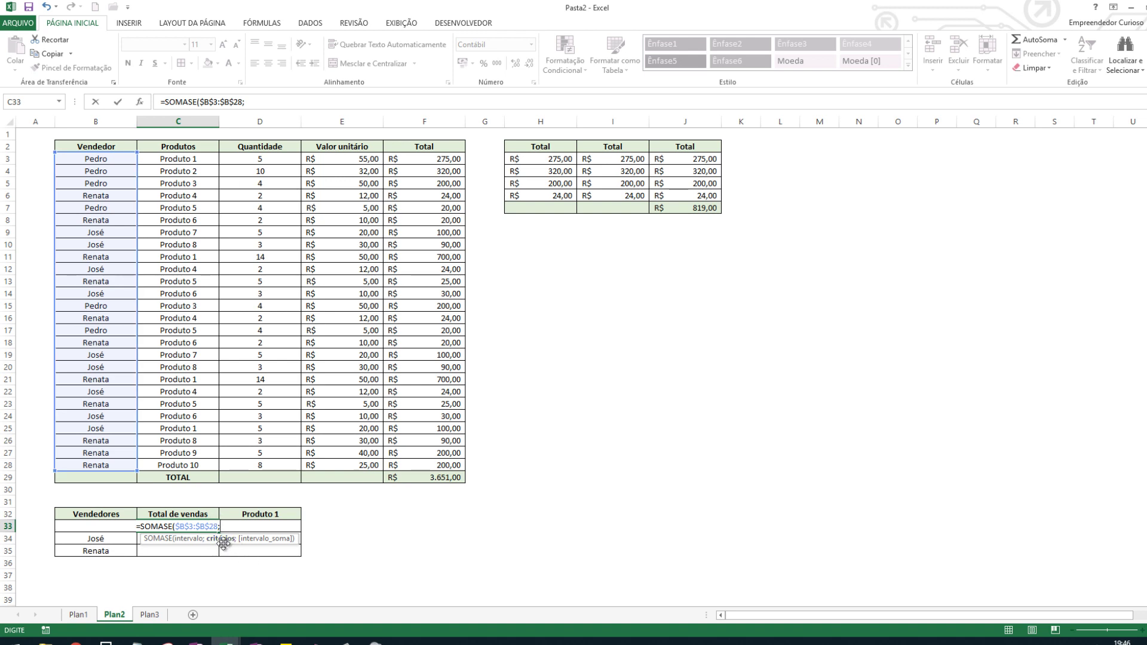
Use the first seller's name cell as the SOMASE criterion, with only its column locked as $B33.
click(52, 526)
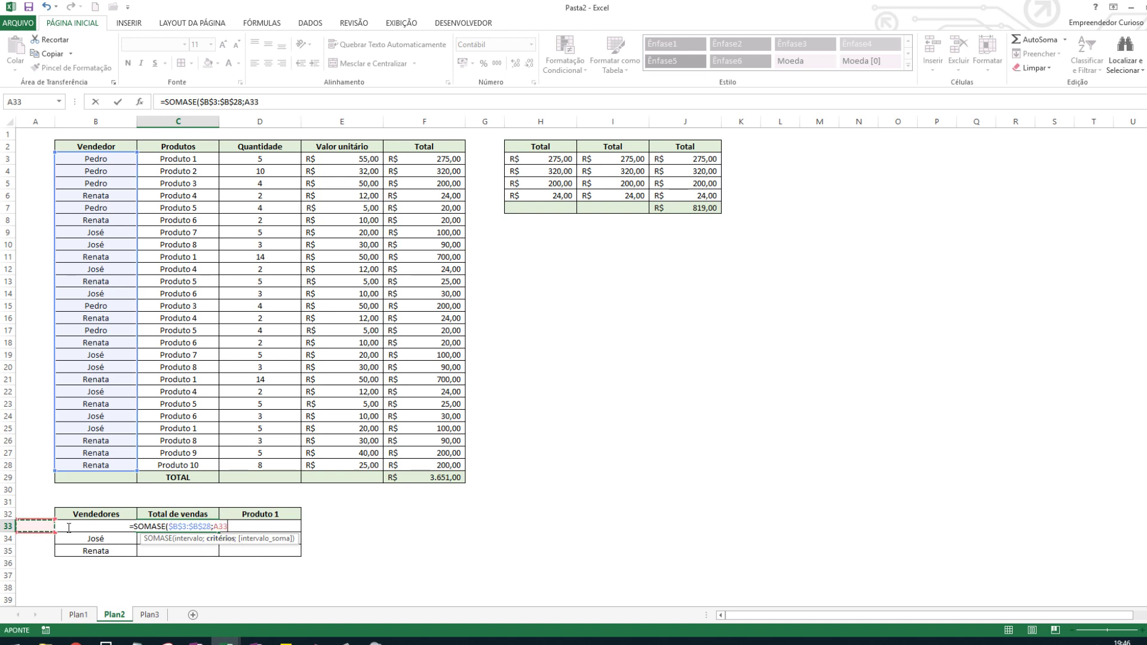
click(69, 527)
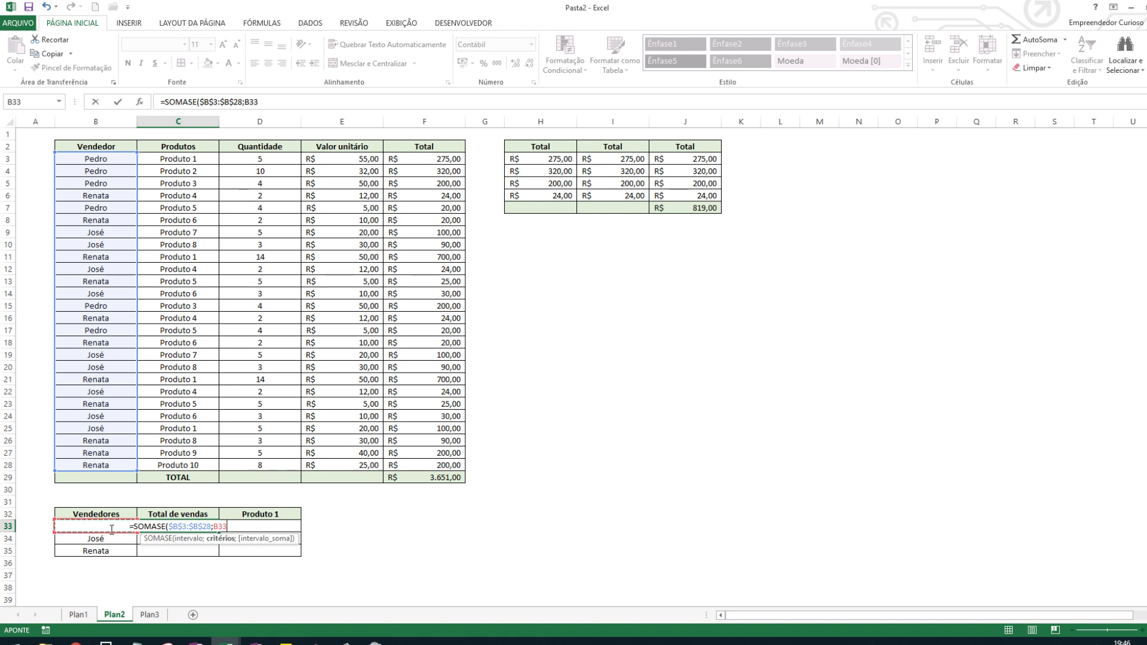
key(F4)
key(F4)
text(;)
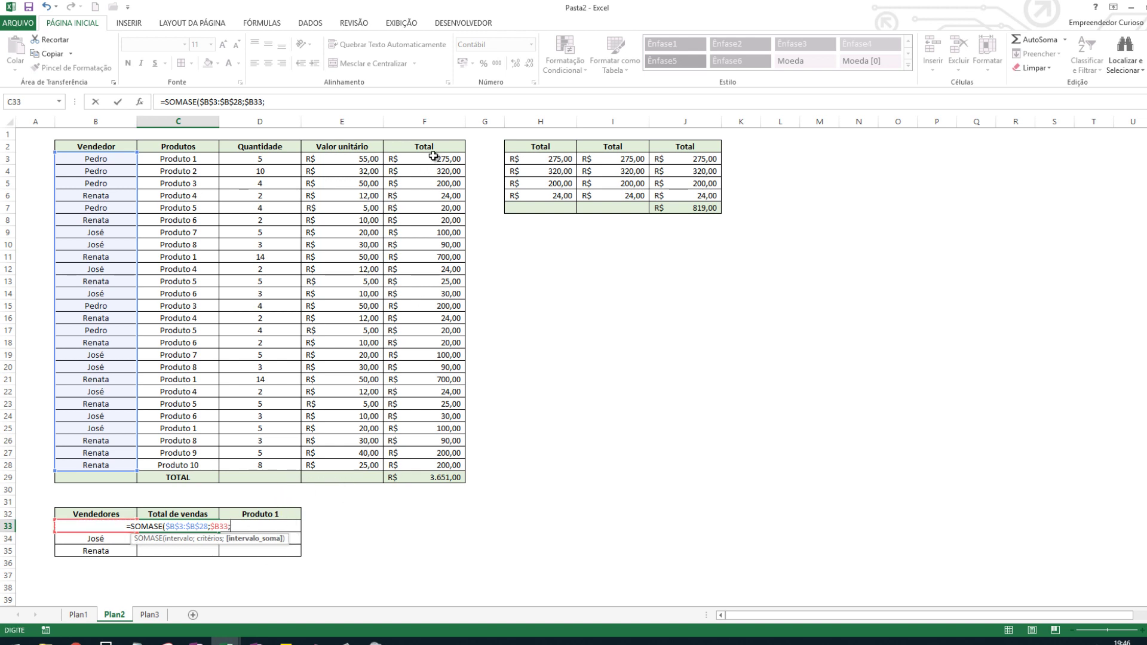
Complete the SOMASE formula in C33 with the locked sum range $F$3:$F$28 and check the finished formula.
drag(433, 157, 427, 464)
key(F4)
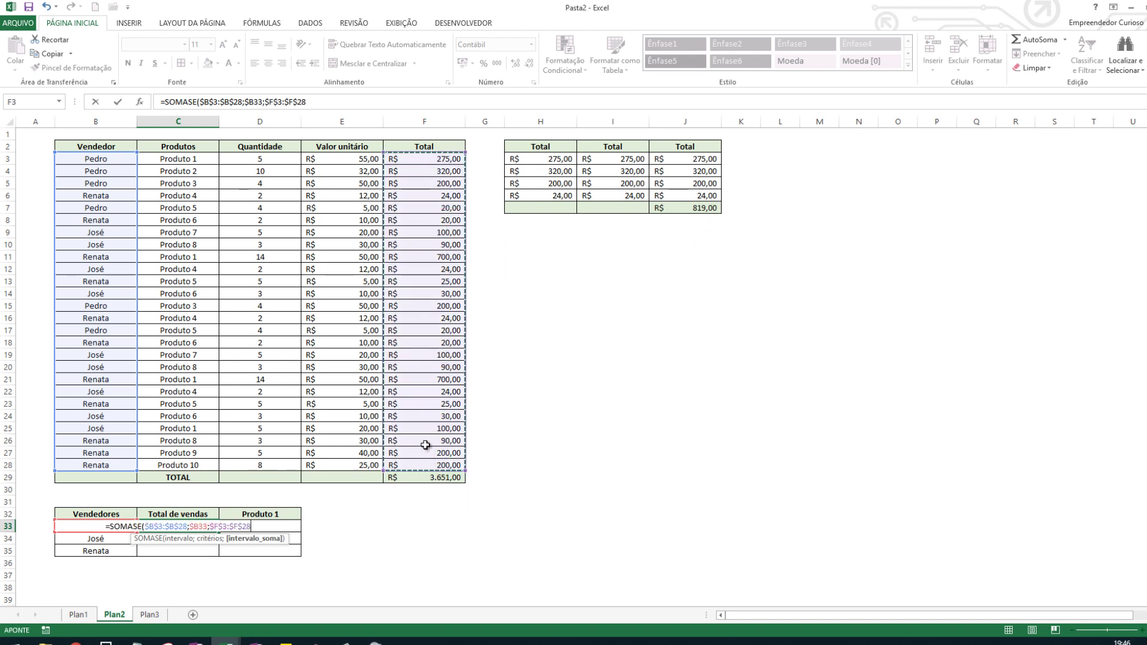
text())
key(Return)
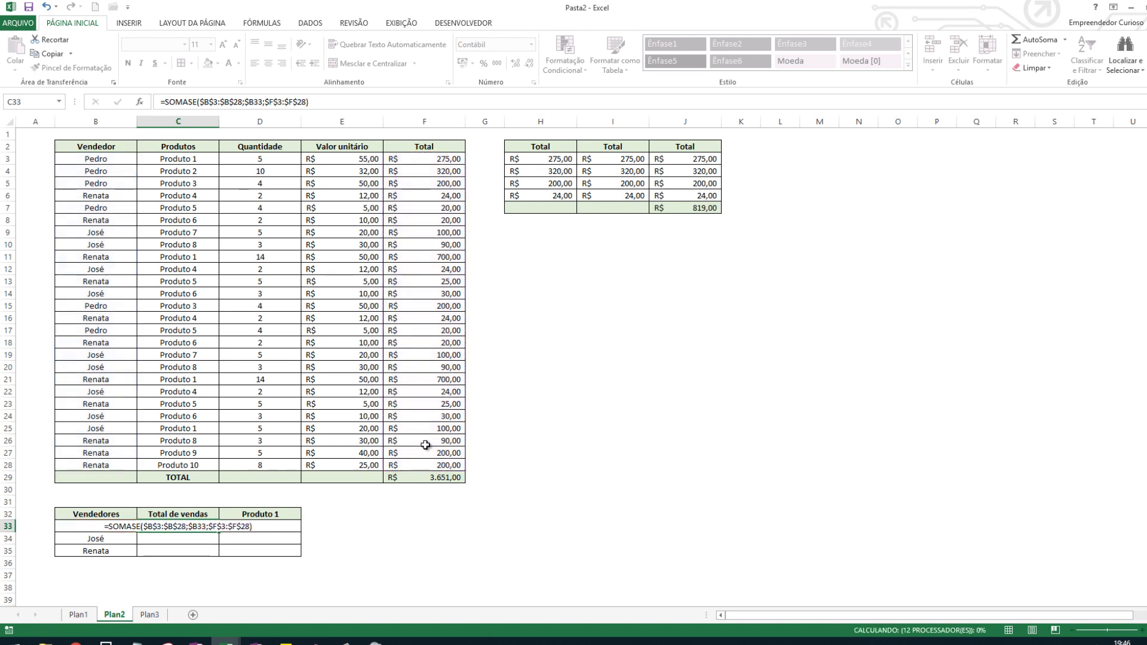
click(191, 523)
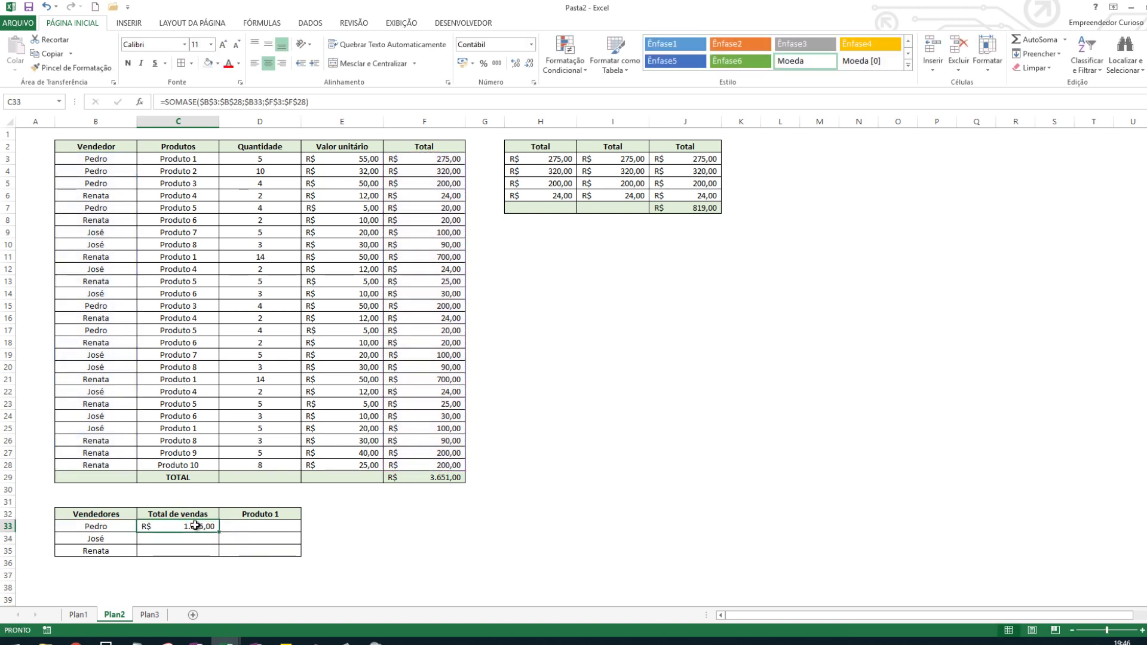
Copy the SOMASE formula from C33 to C34 and C35 for the other two sellers, and inspect the references in C35.
click(172, 536)
click(194, 526)
drag(428, 159, 442, 453)
key(ctrl+c)
click(184, 538)
key(ctrl+v)
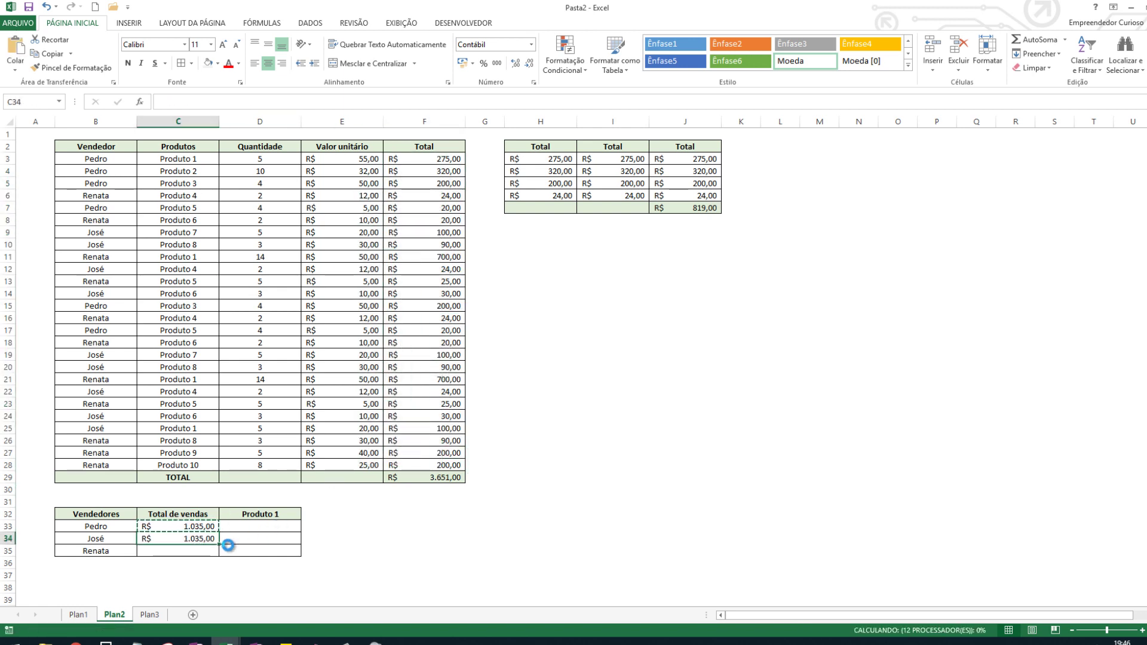
key(Down)
key(ctrl+v)
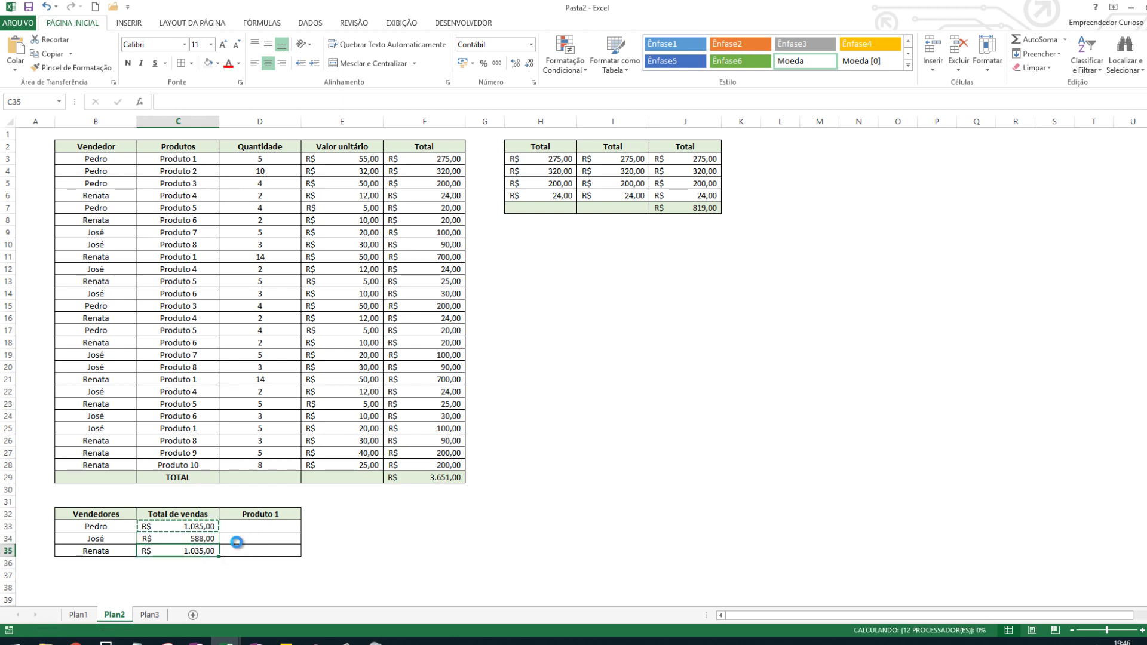
key(F2)
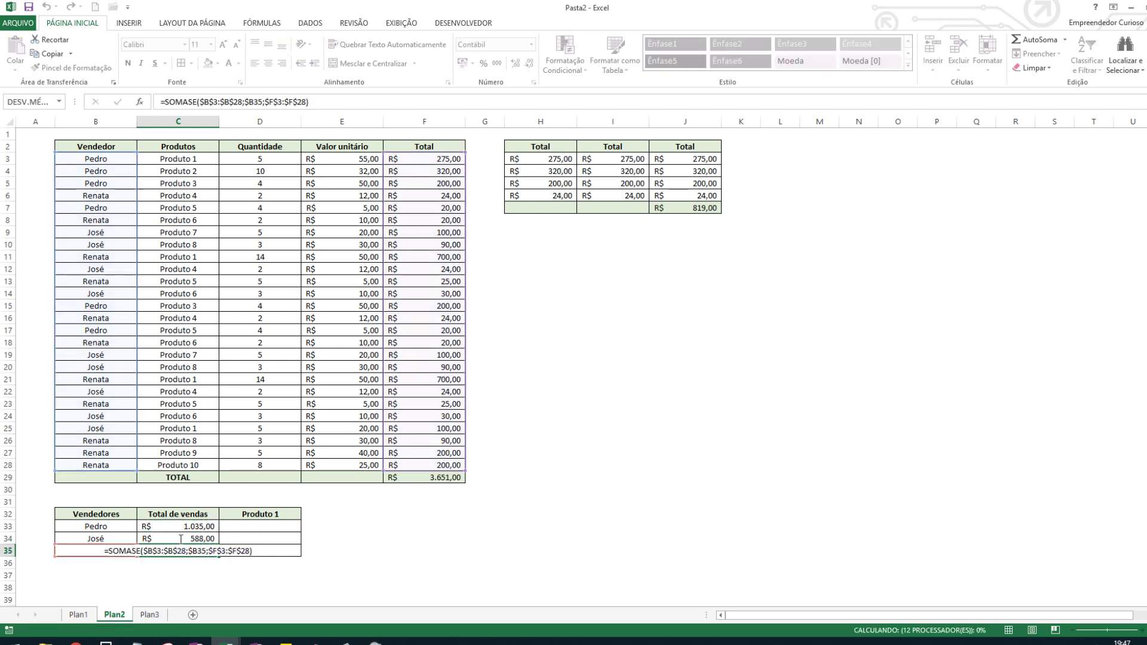
Sum the sellers' totals in C36 with =SOMA(C33:C35) to compare with the sales table's grand total.
drag(194, 527, 193, 554)
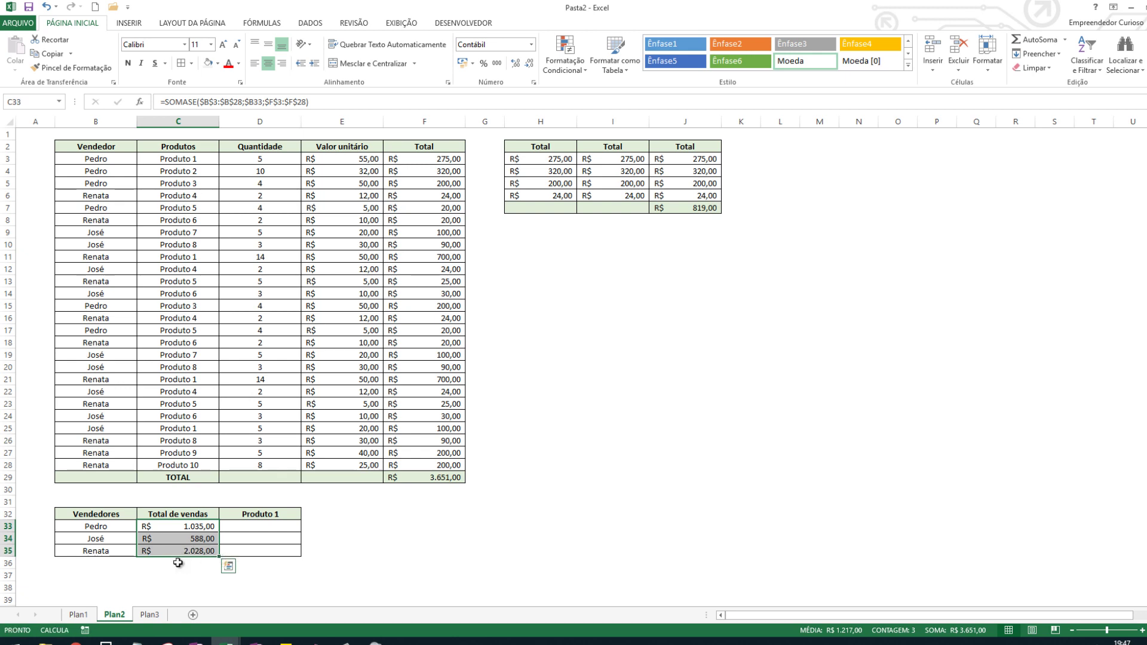
click(178, 563)
key(alt+equal)
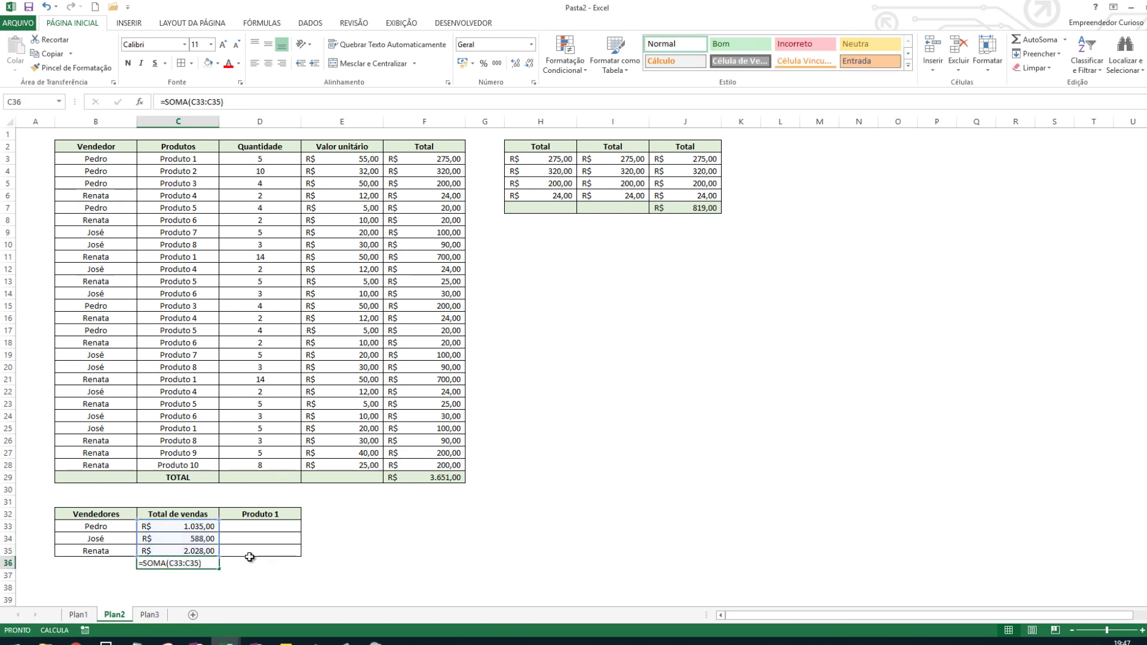
click(231, 501)
click(197, 563)
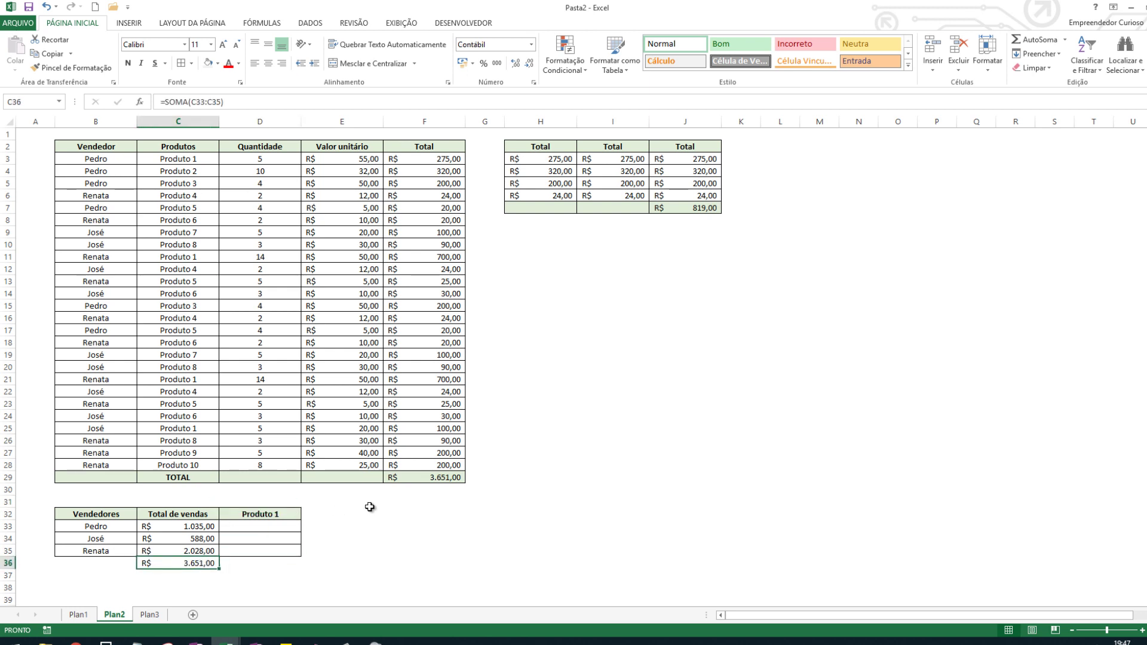
Copy the formatting of the grand total cell F29 to the summary table's total row, C36:D36.
click(412, 481)
click(72, 67)
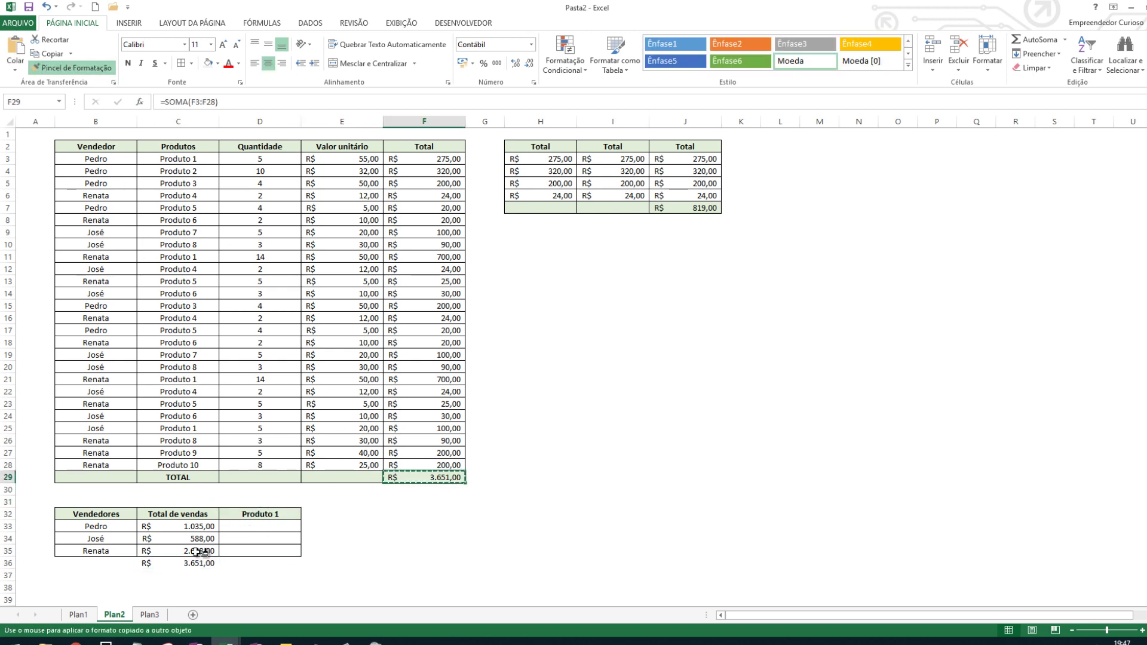
drag(197, 563, 228, 565)
Review the range, criterion and sum range arguments of the SOMASE formula in C33.
click(185, 518)
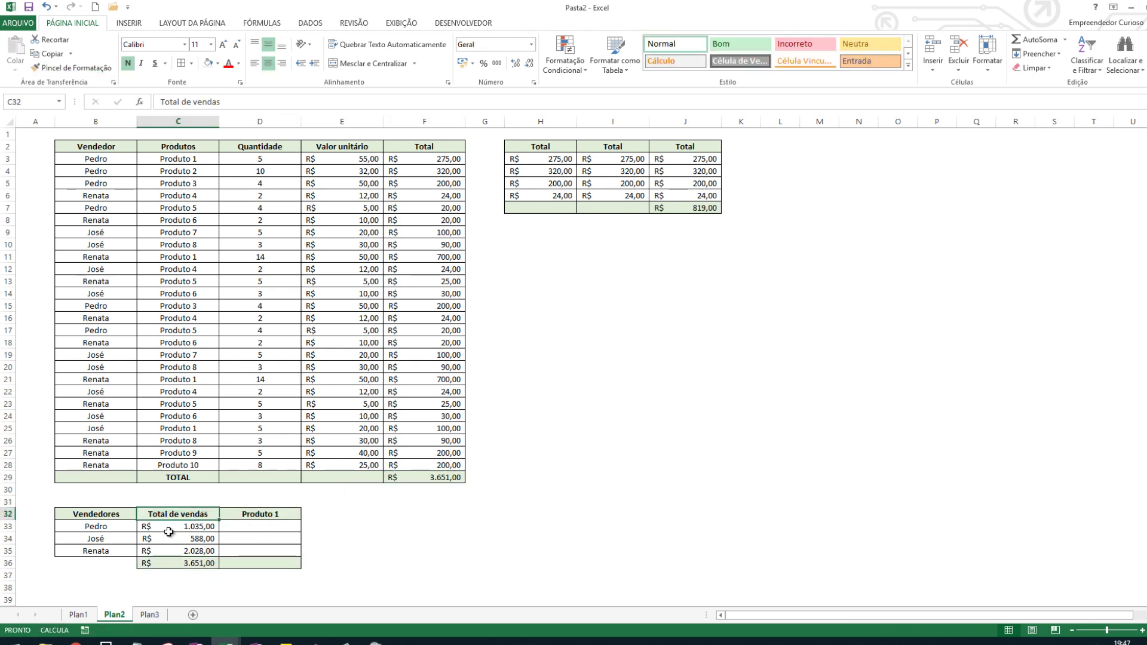
click(185, 527)
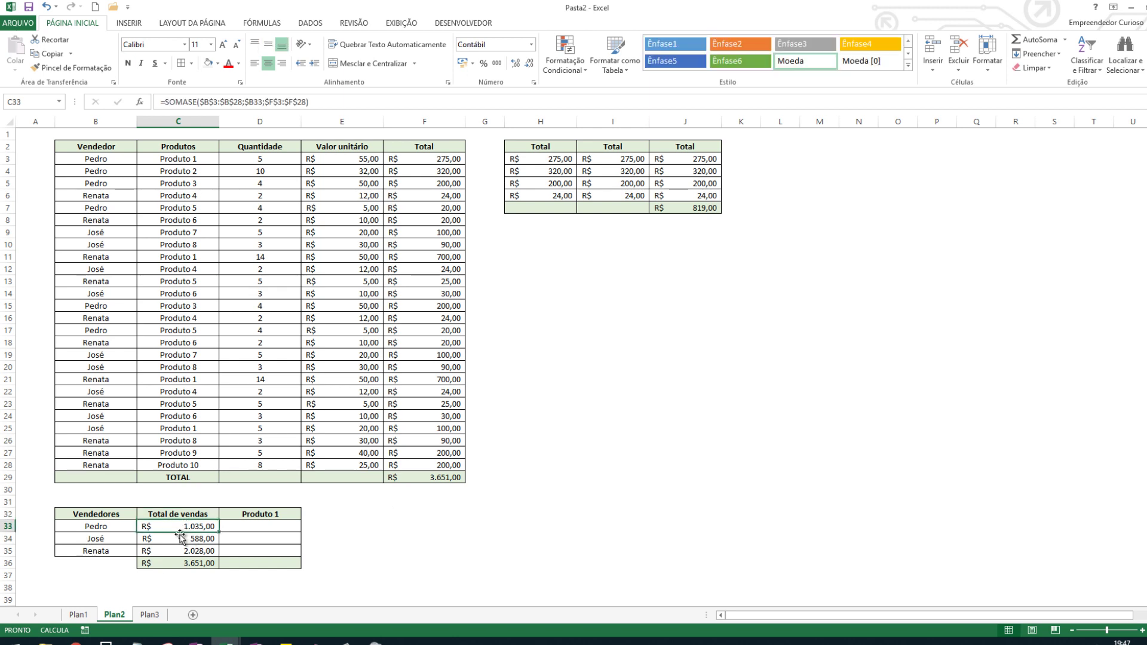
click(208, 97)
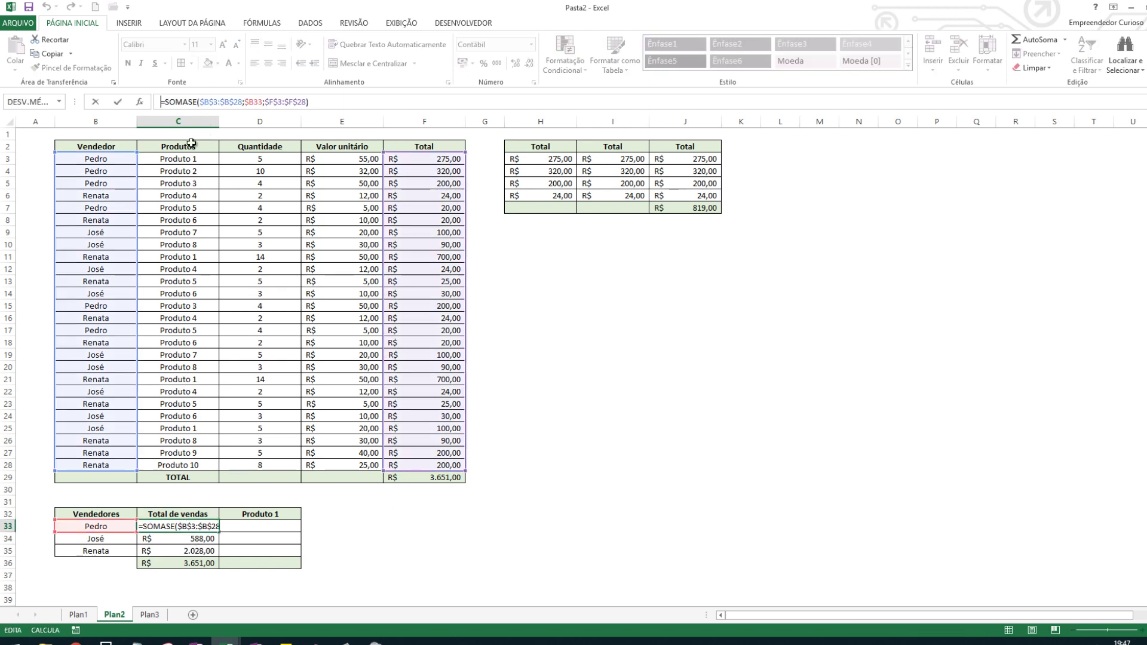
click(217, 102)
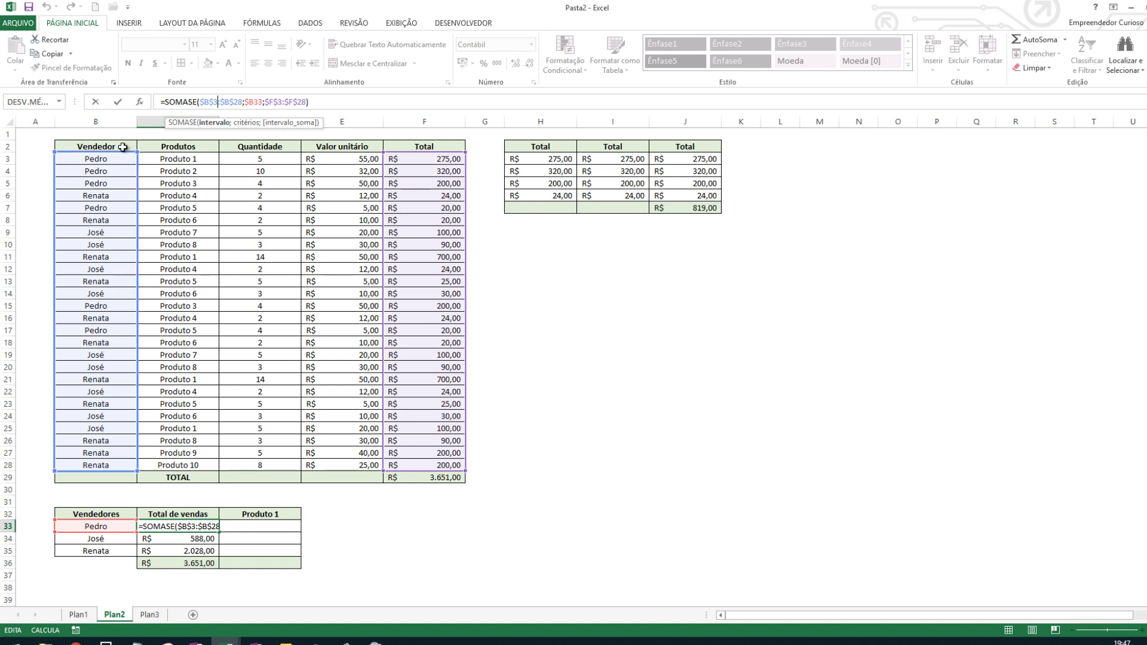
click(252, 101)
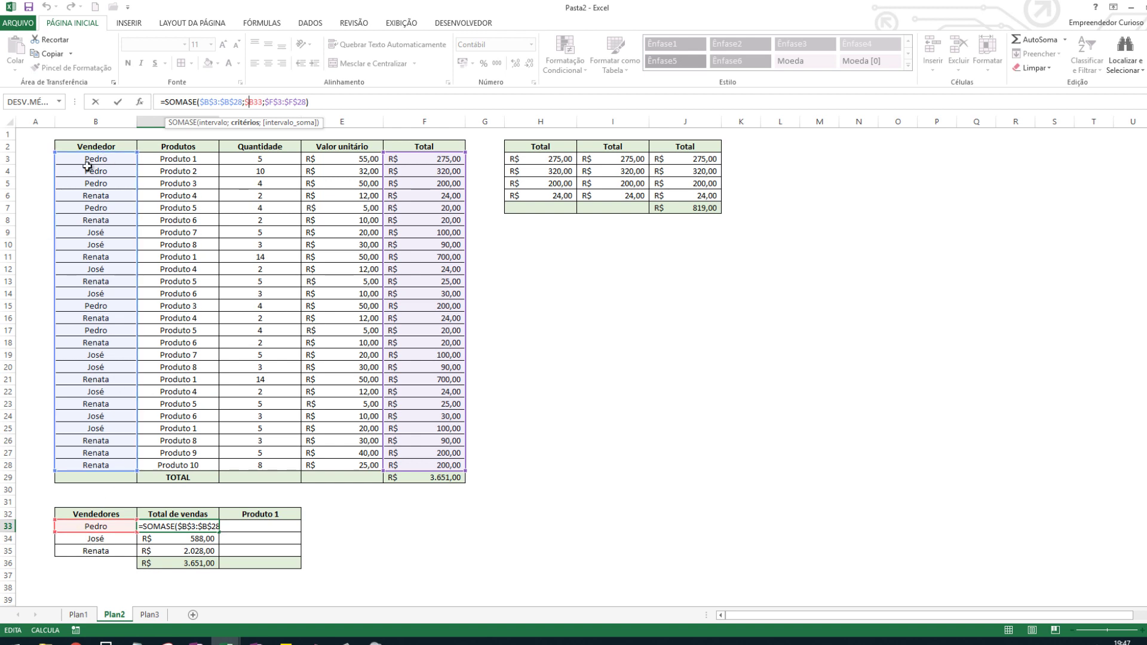
click(288, 97)
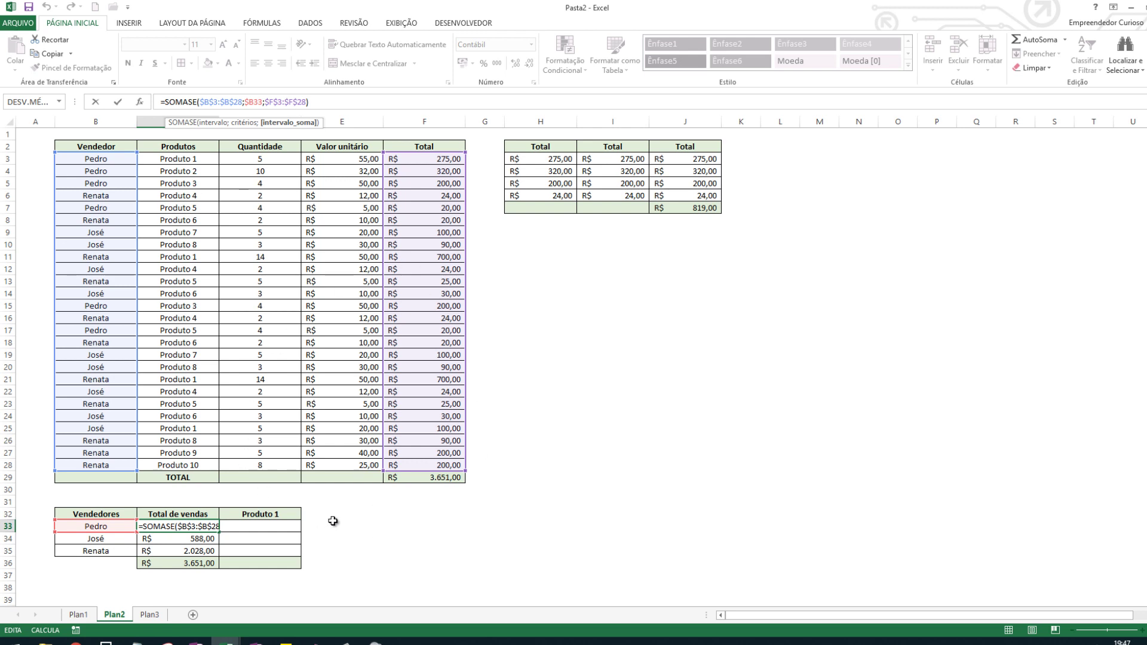
Examine the summary table's seller, total and Produto 1 cells against the sales table's Produtos and Total columns.
click(275, 524)
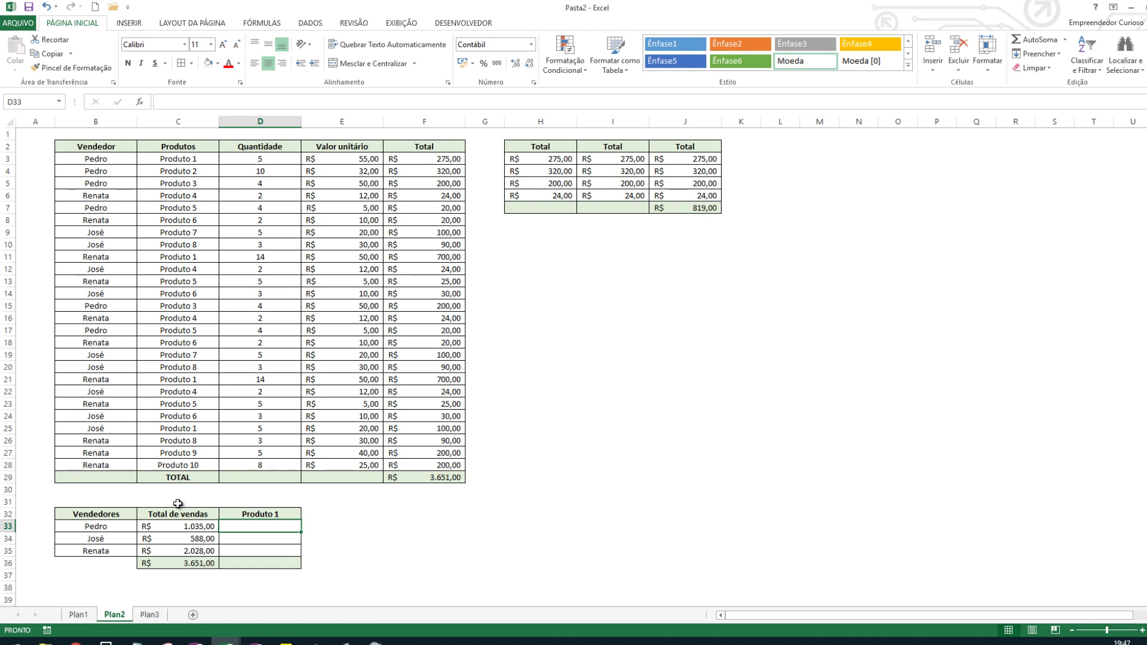
click(101, 514)
click(115, 524)
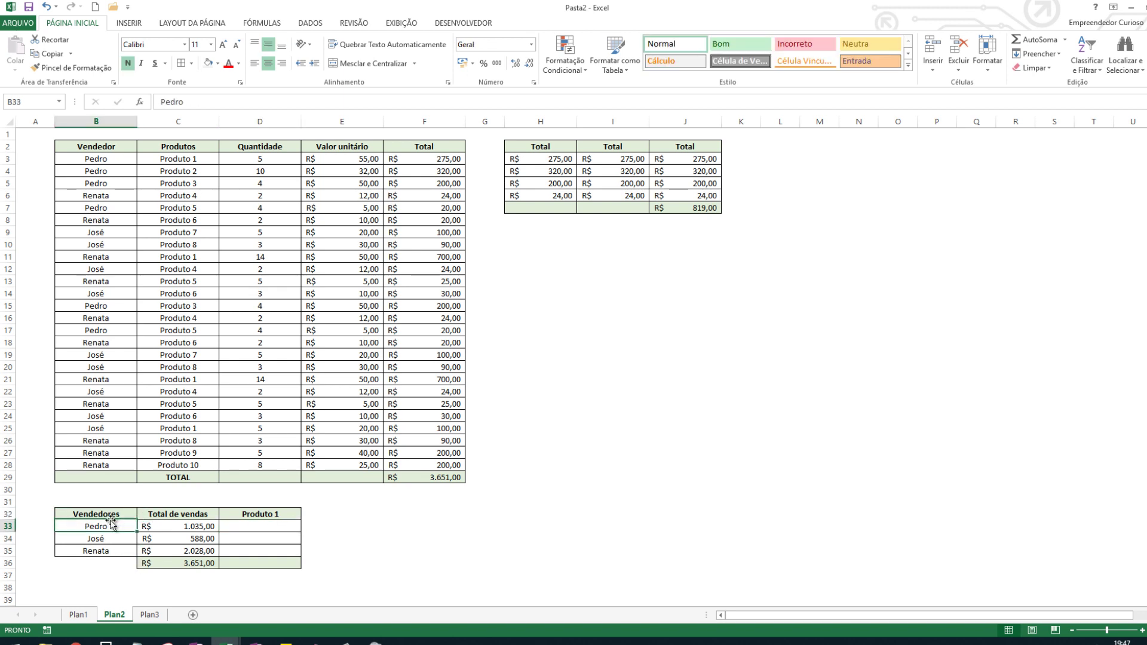
click(156, 519)
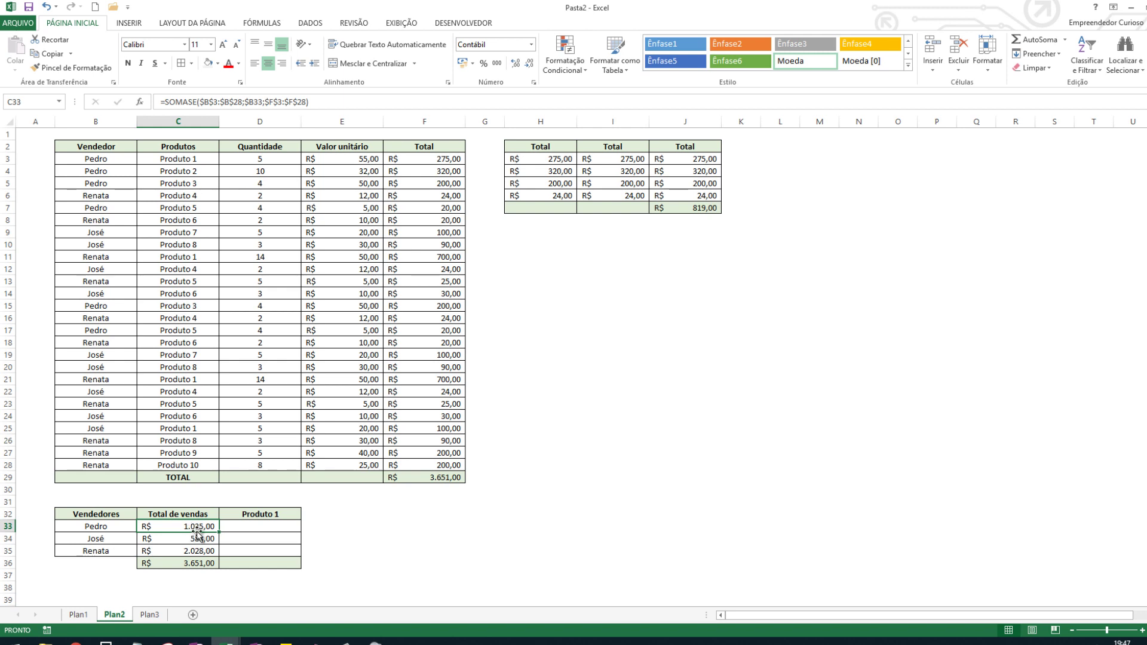
click(265, 516)
click(274, 529)
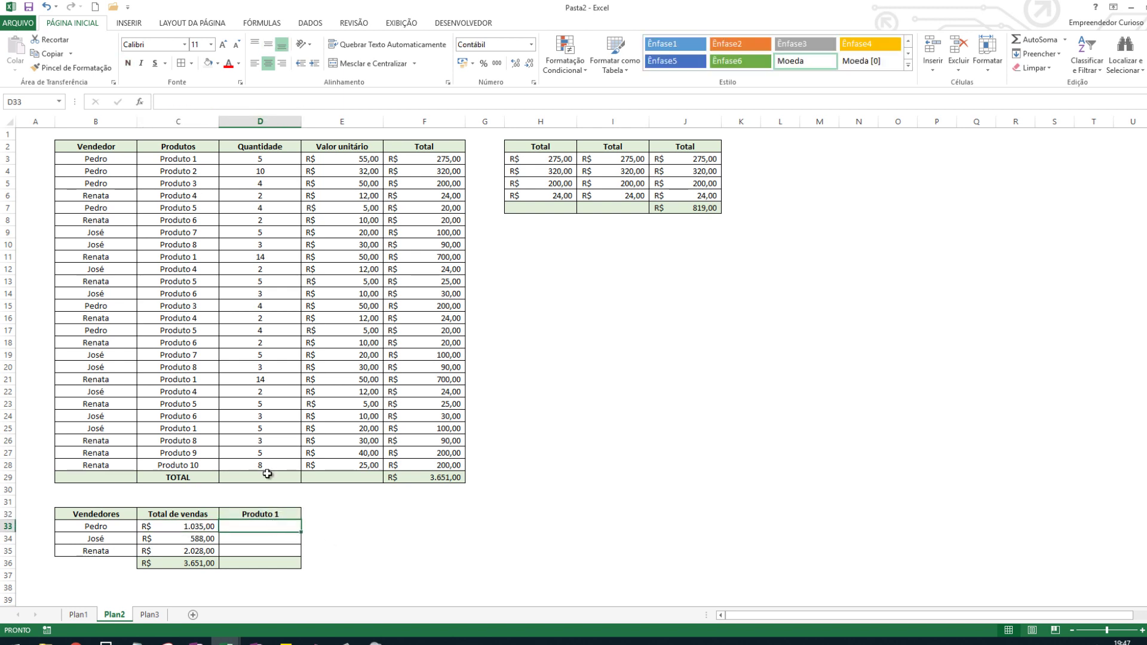
drag(203, 160, 203, 393)
click(253, 527)
drag(422, 159, 425, 454)
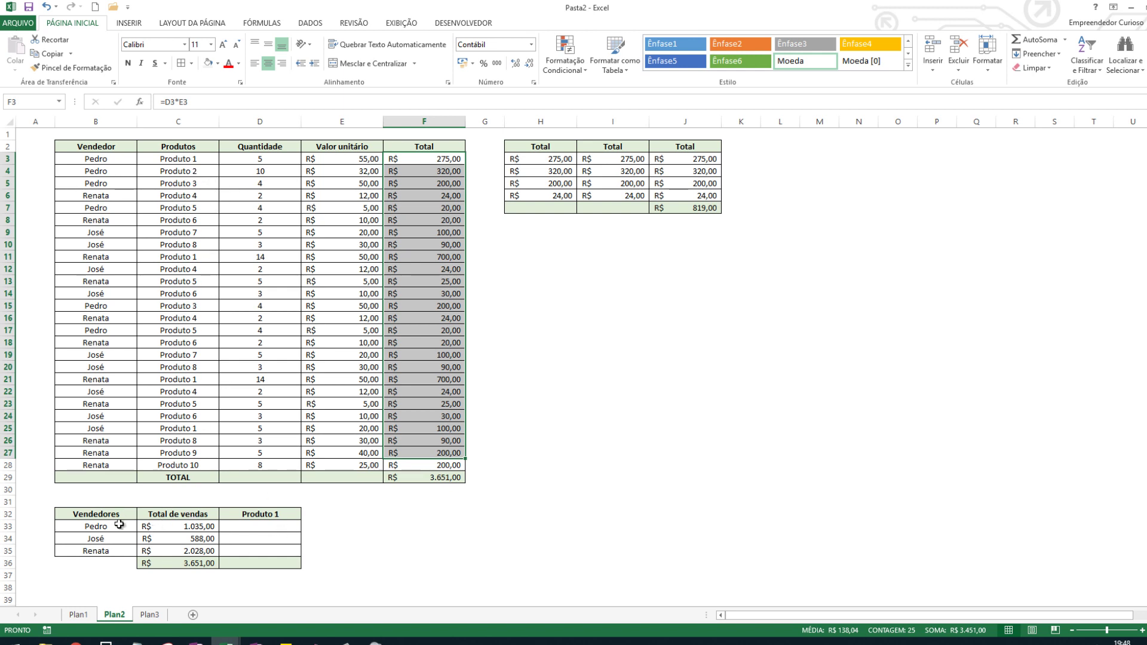
Start a SOMASES formula in D33 with the sales totals as locked sum range $F$3:$F$28.
click(265, 526)
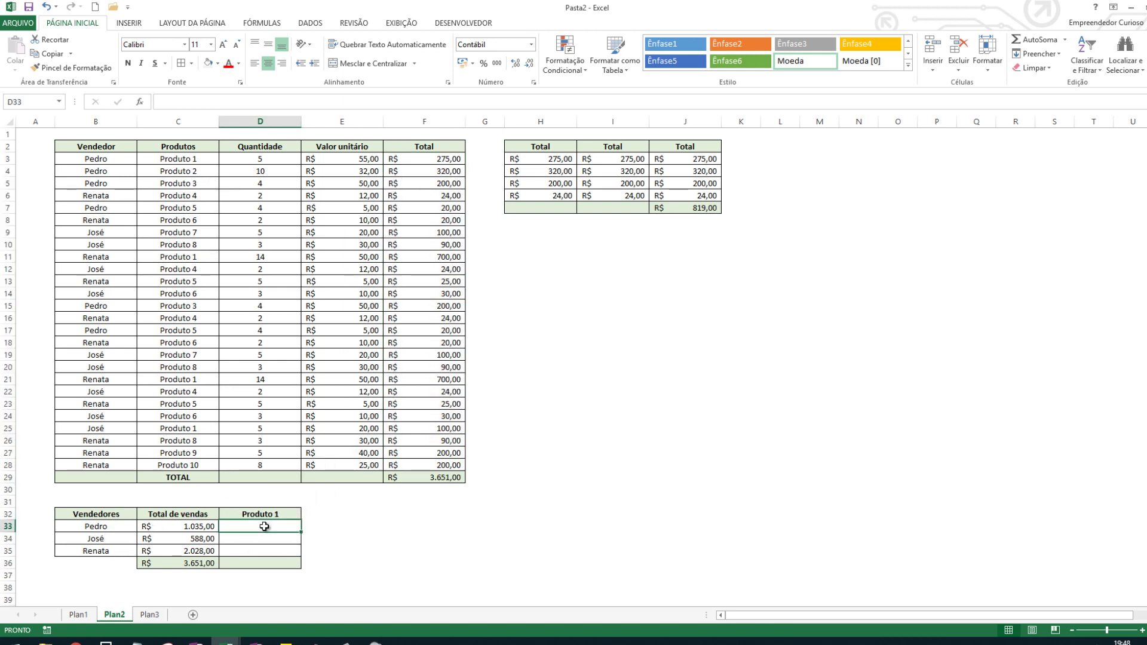
text(=somasesa)
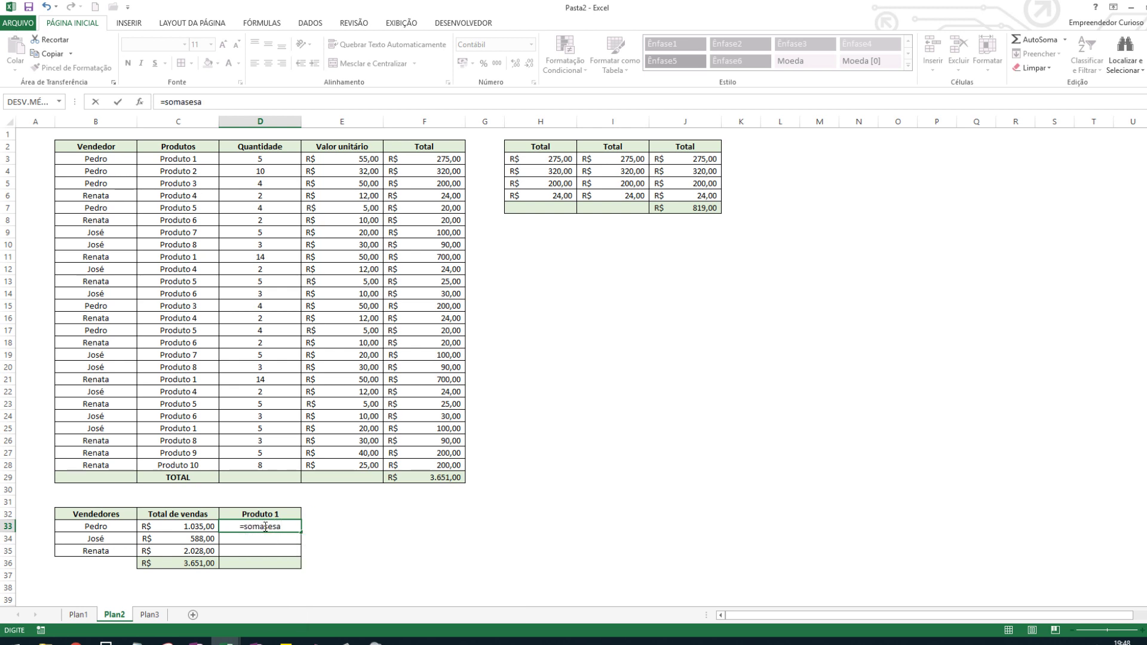
key(BackSpace)
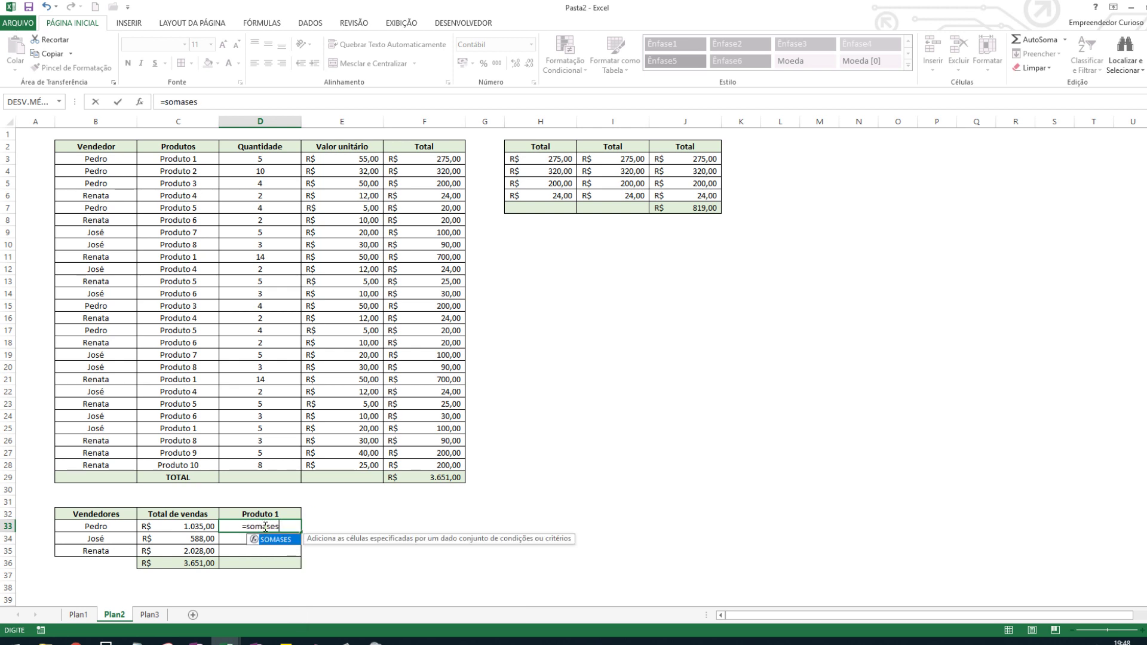
key(Tab)
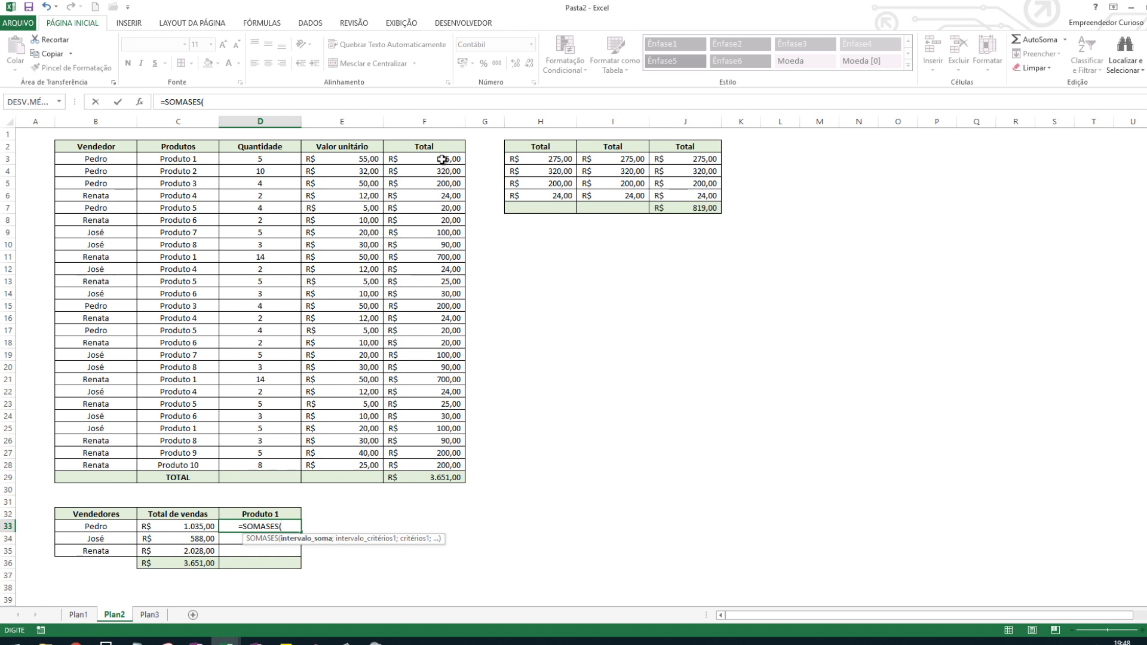
drag(442, 159, 438, 465)
key(F4)
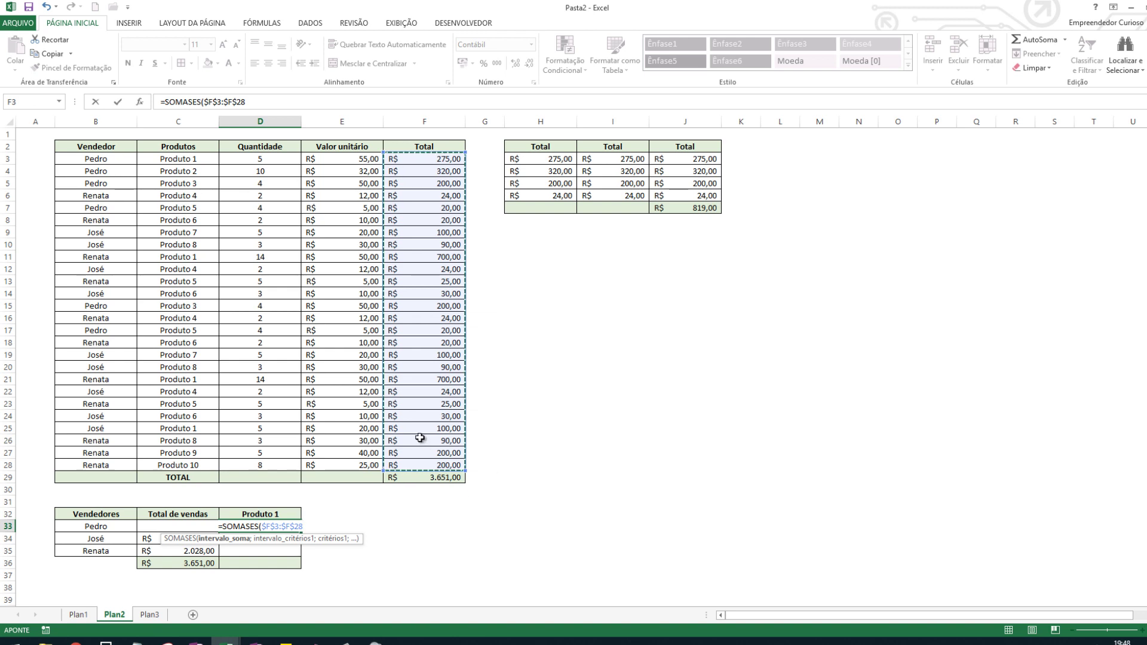
text(;)
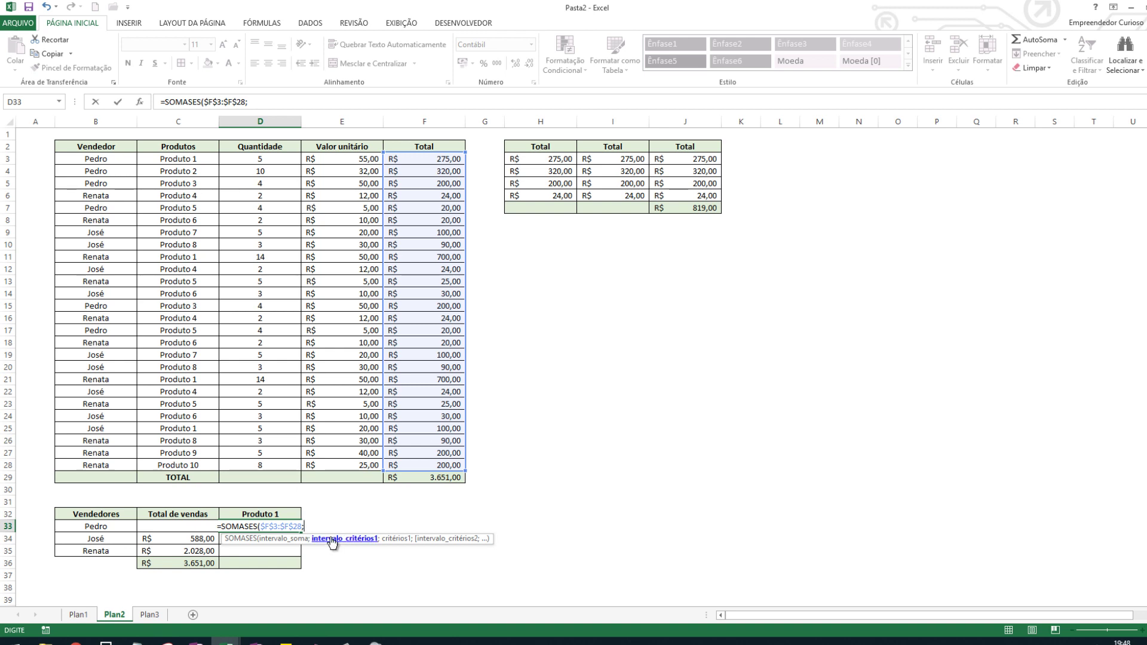
Add the first SOMASES condition: locked seller range $B$3:$B$28 with the first seller's name cell as $B33.
drag(89, 162, 88, 466)
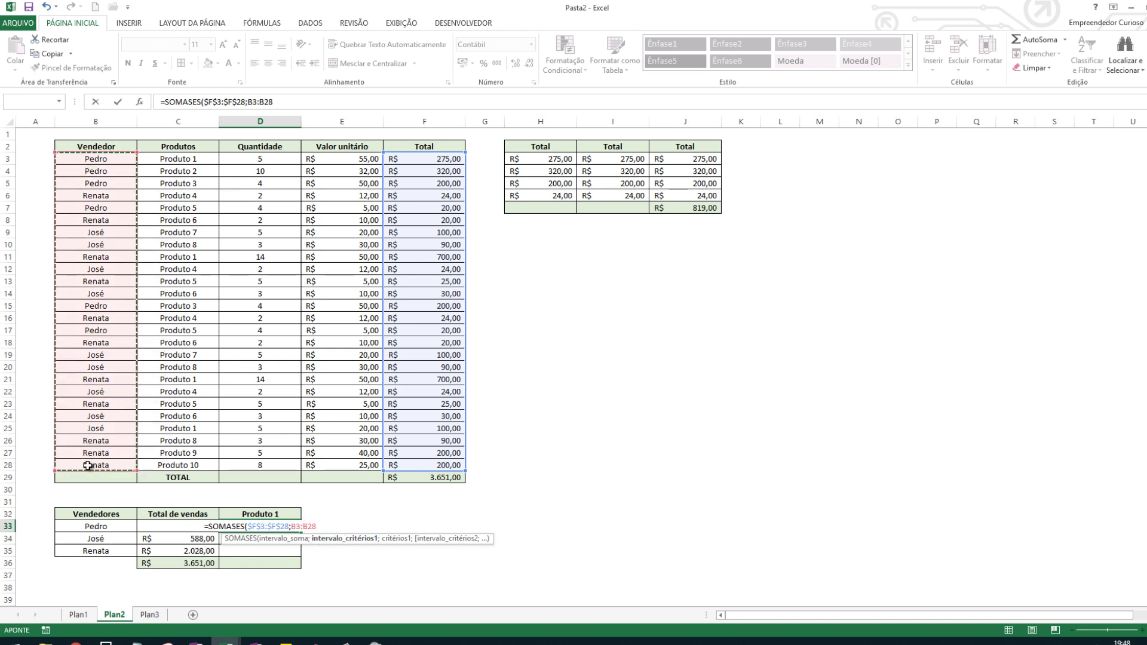
key(F4)
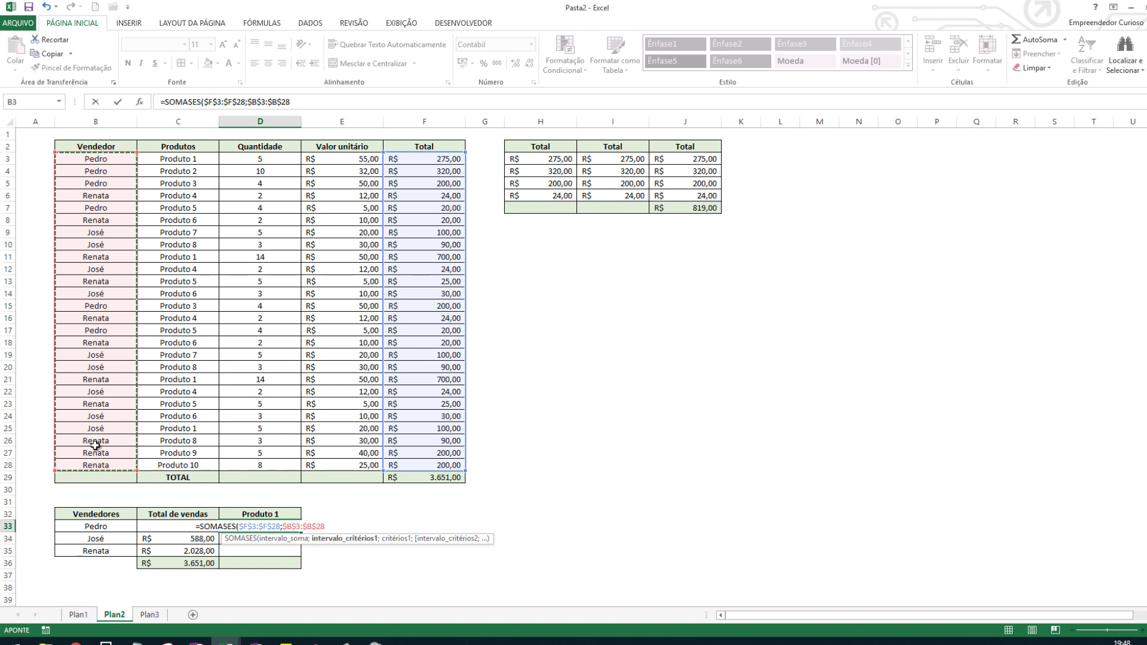
text(;)
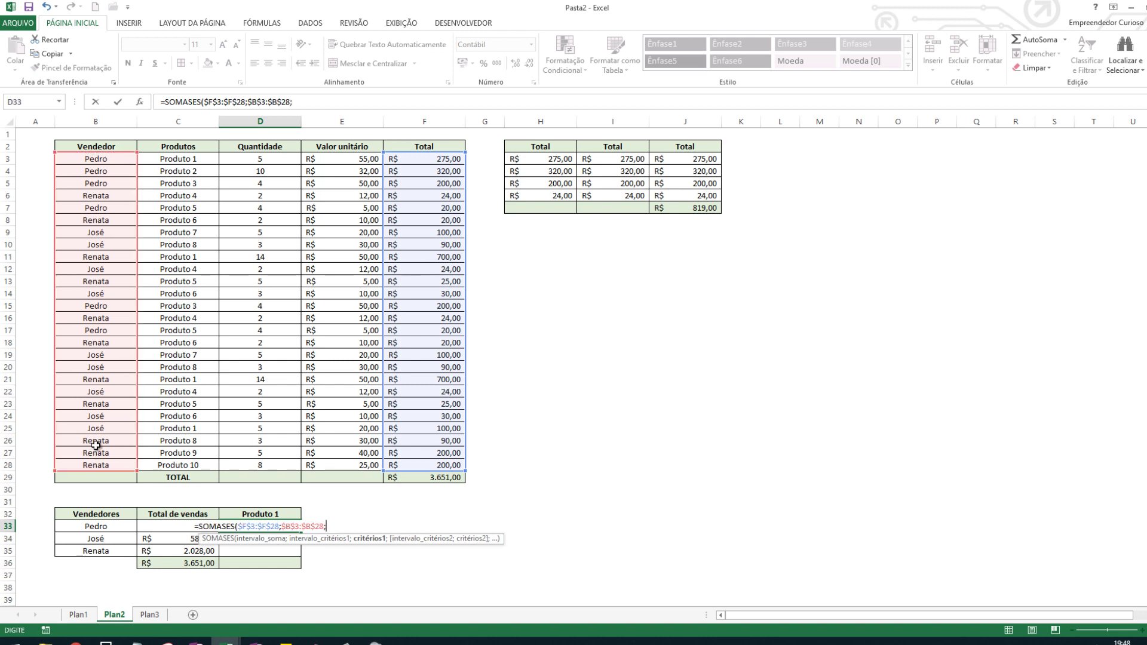
click(100, 527)
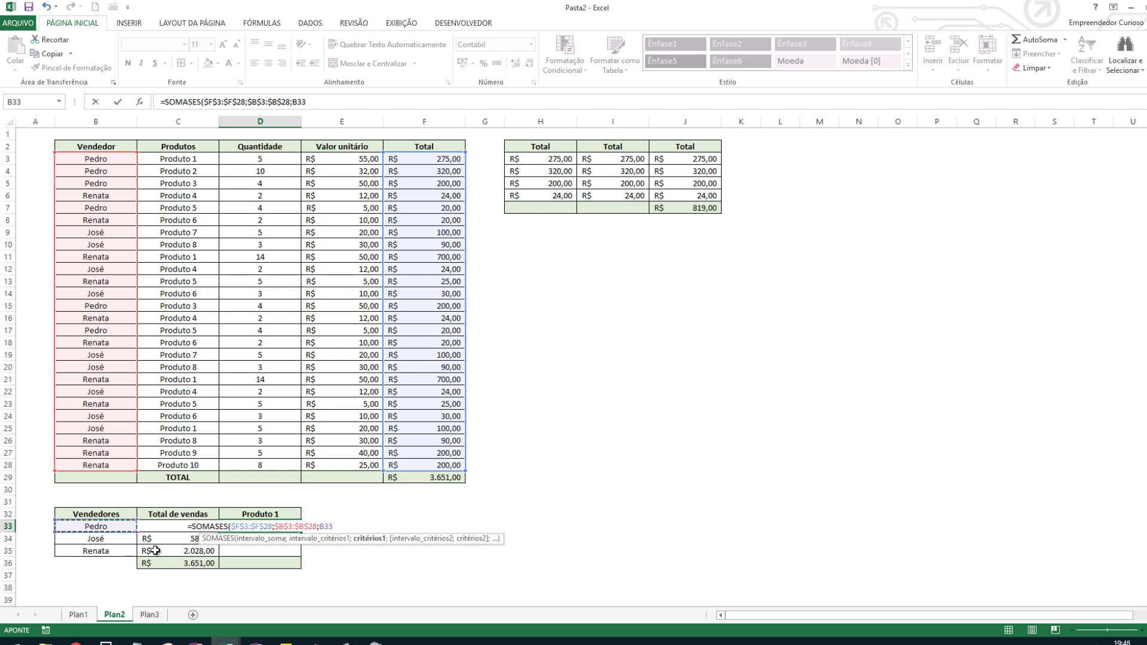
key(F4)
key(F4)
key(F4)
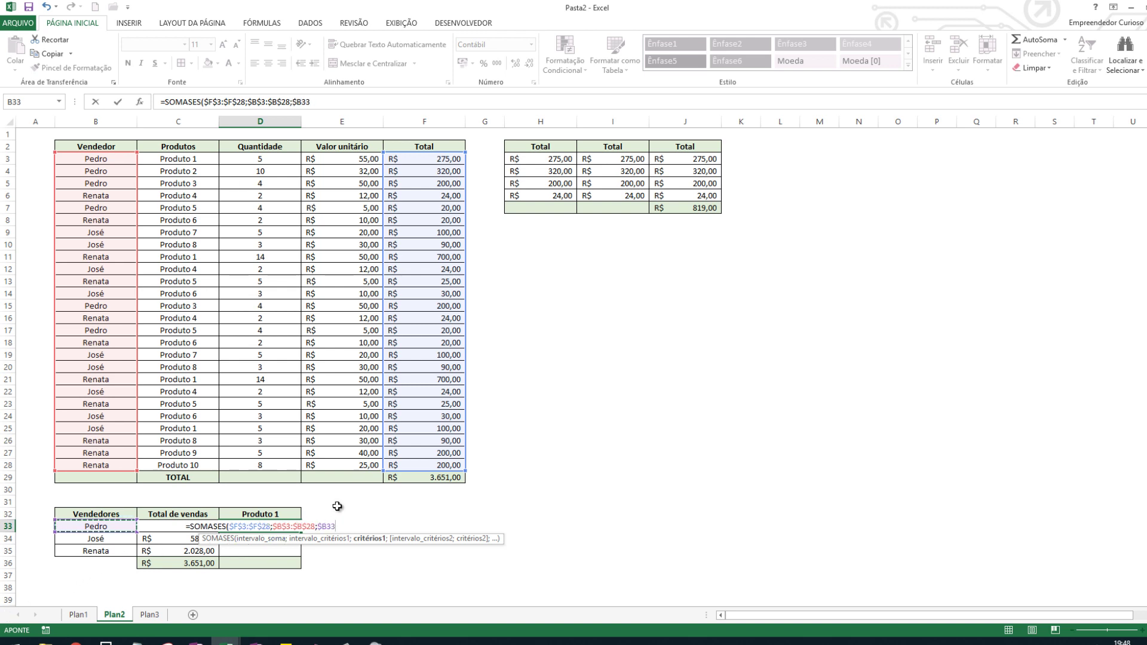
text(;)
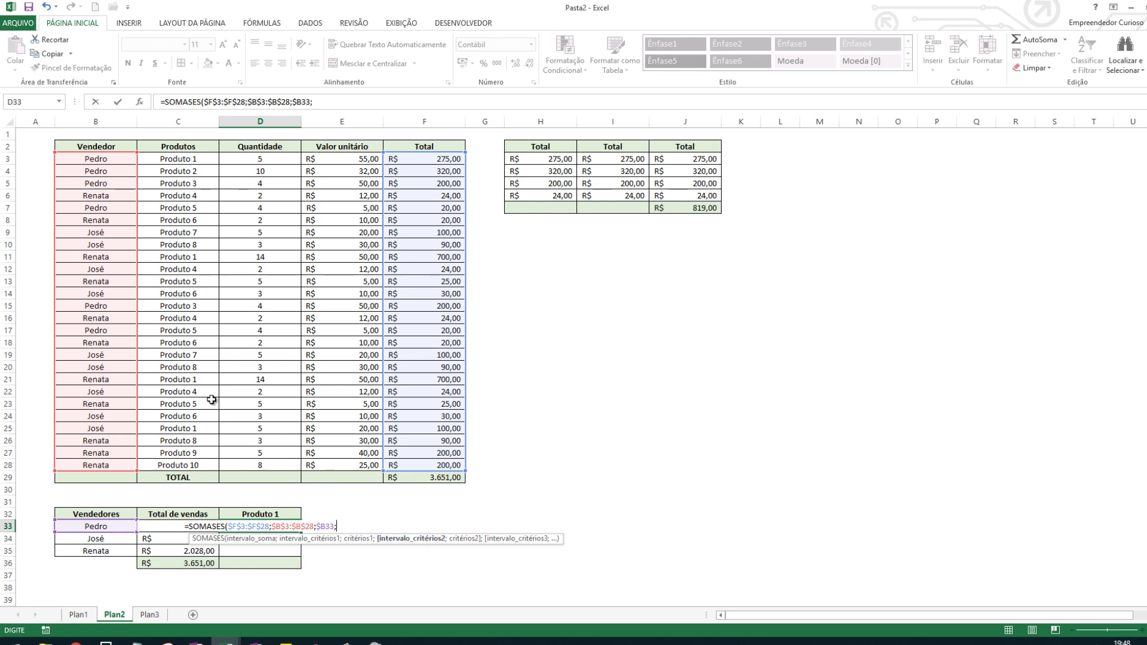
Complete the SOMASES formula in D33 with locked product range $C$3:$C$28 and the Produto 1 header $D$32 as second criterion.
drag(184, 159, 161, 460)
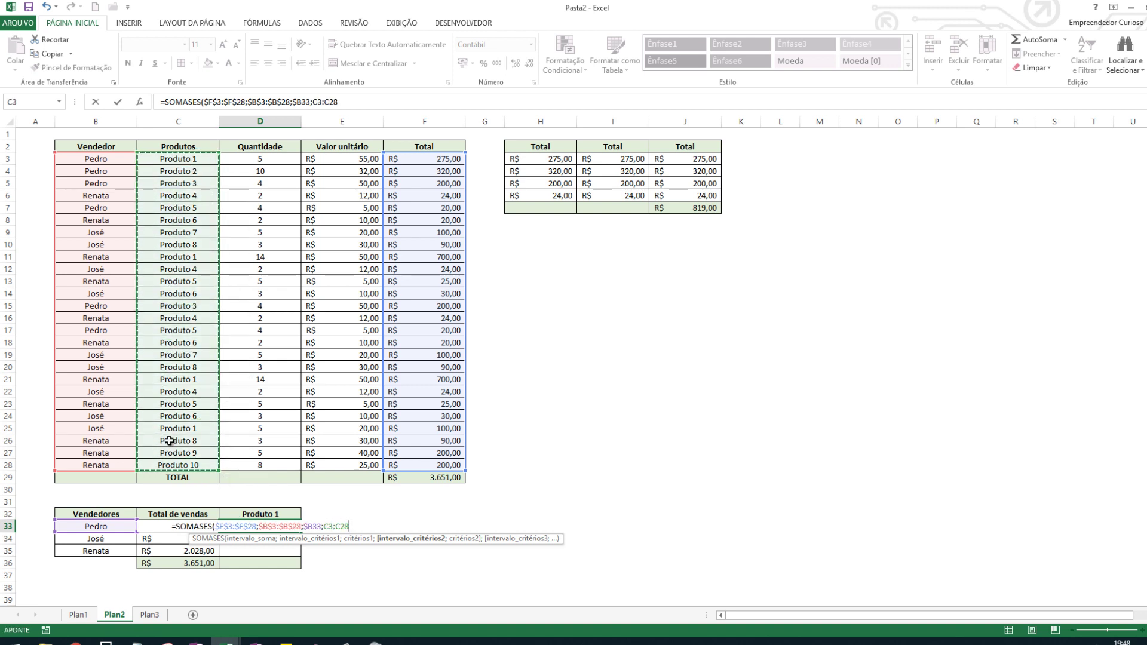
key(F4)
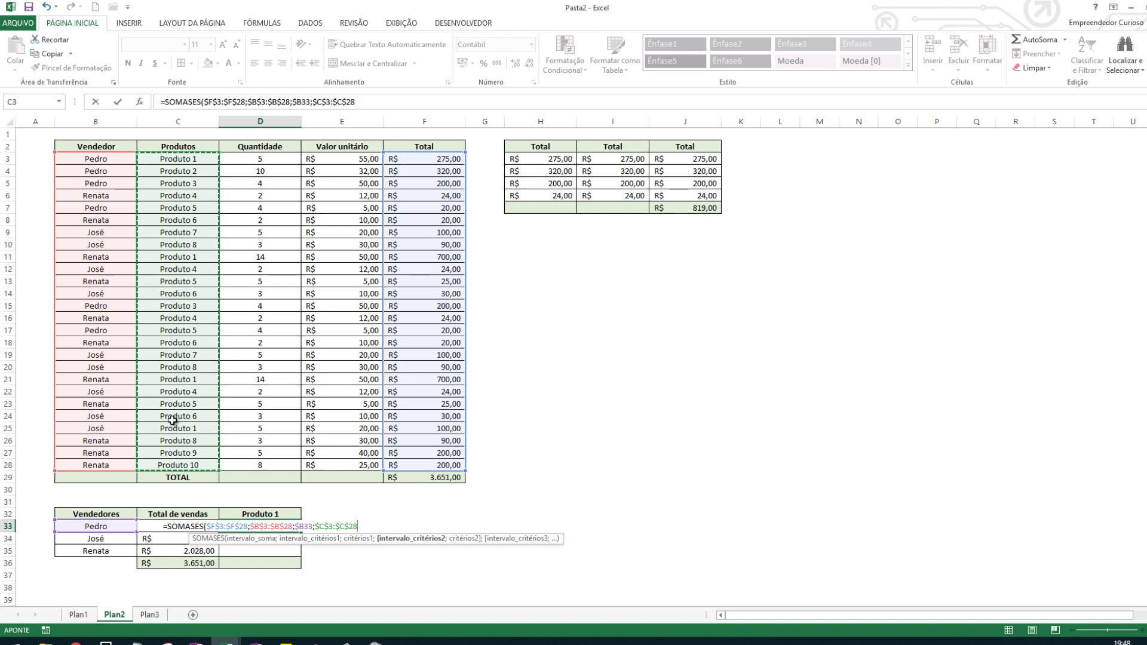
text(;)
click(289, 518)
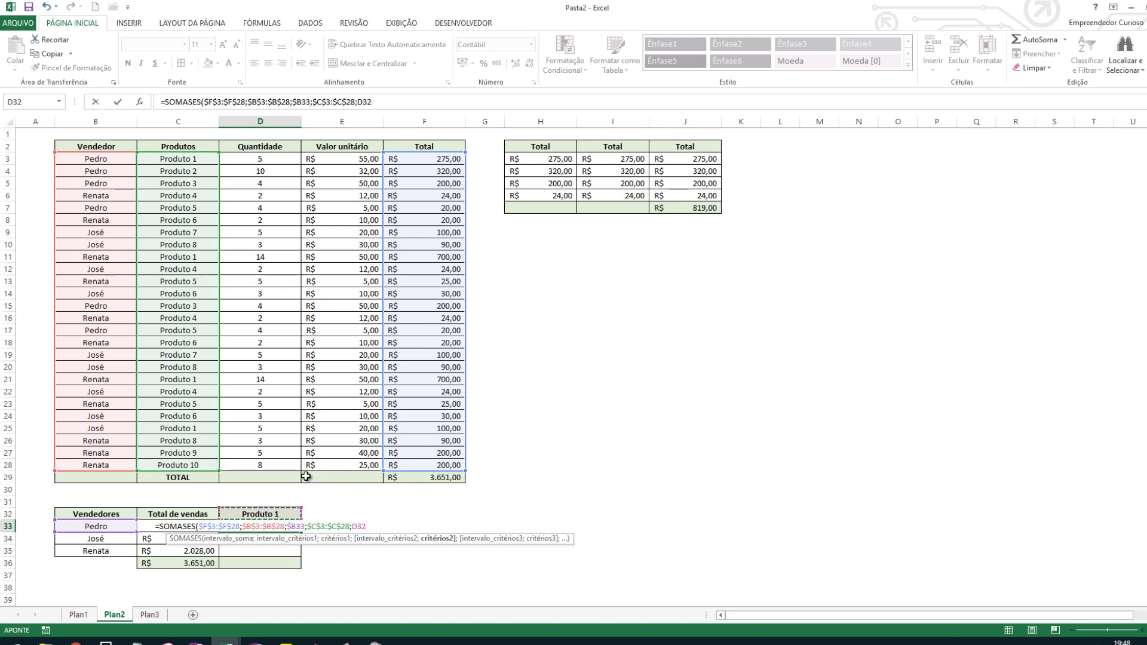
key(F4)
text())
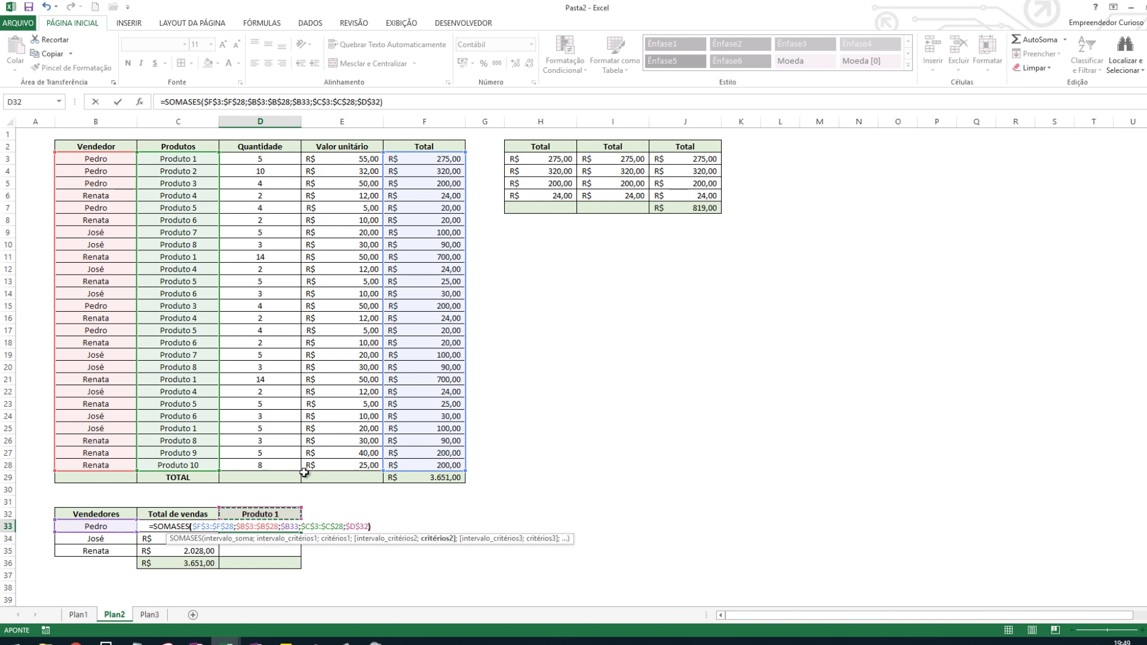
key(ctrl+Return)
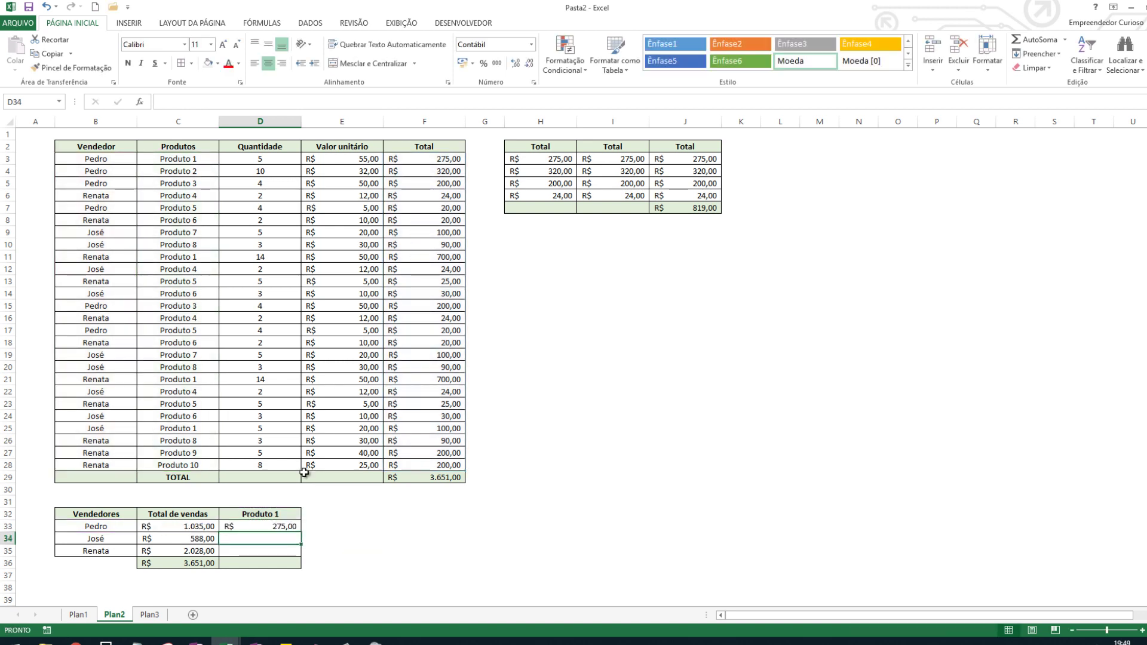
Copy the SOMASES formula from D33 to D34 and D35 for the other sellers, and inspect the references in D34.
click(119, 525)
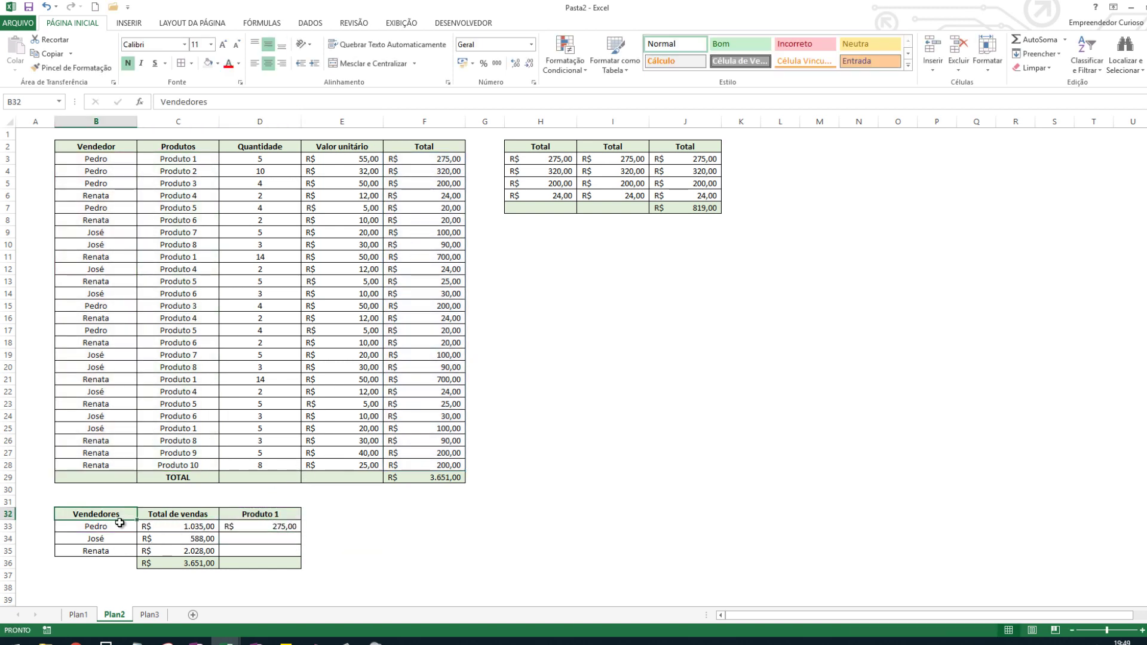
click(191, 527)
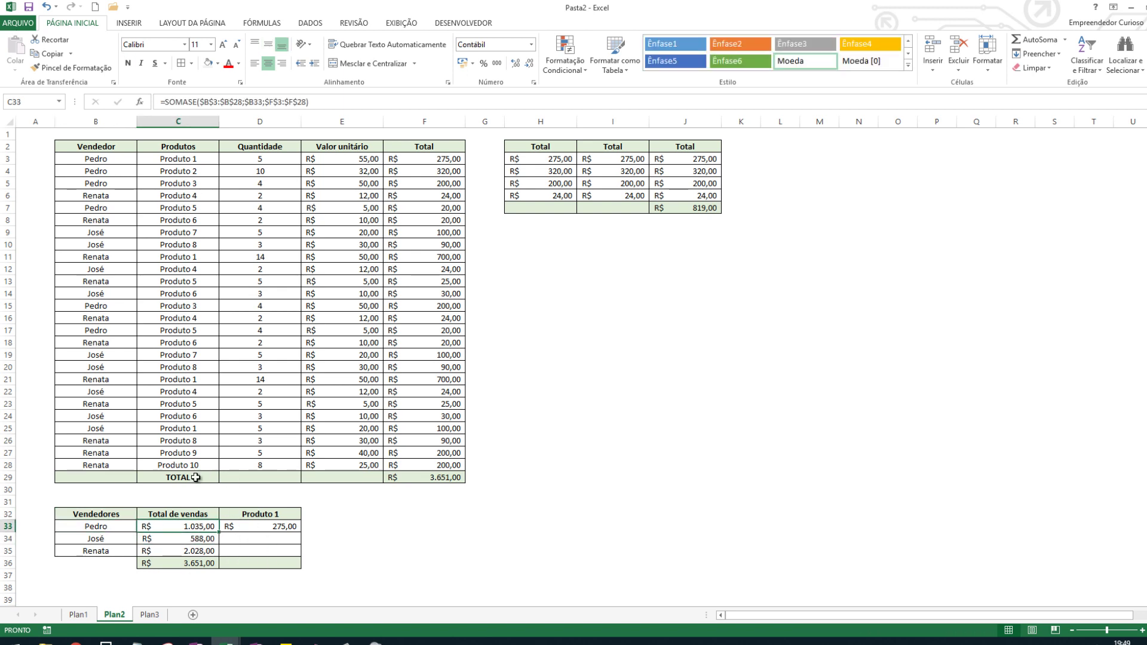
click(264, 529)
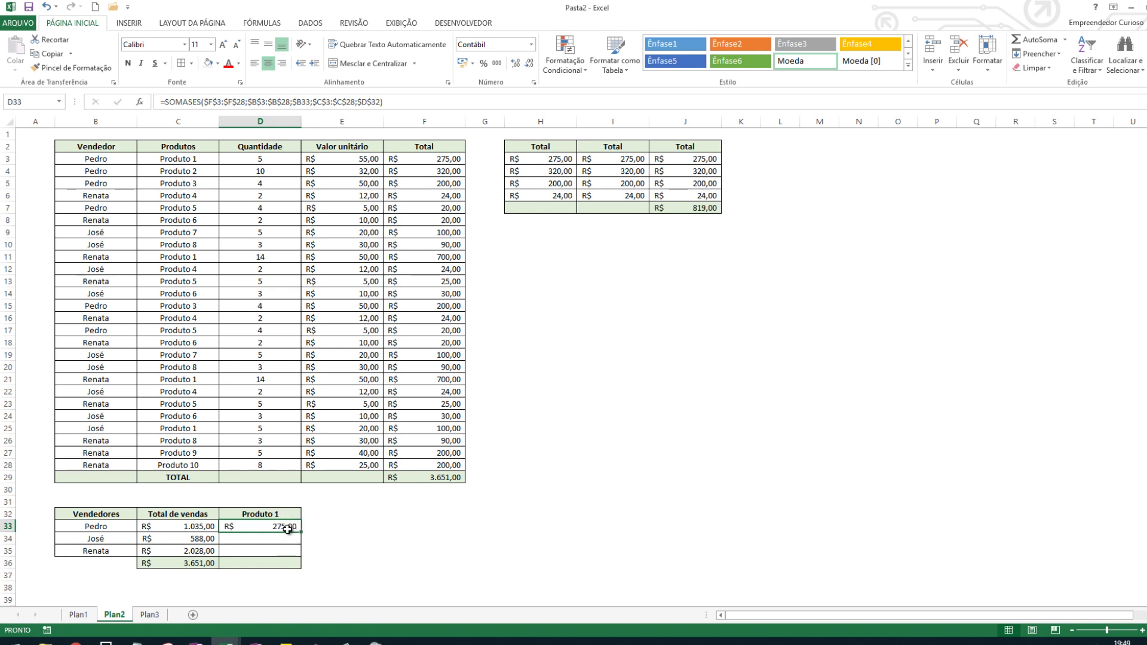
key(ctrl+c)
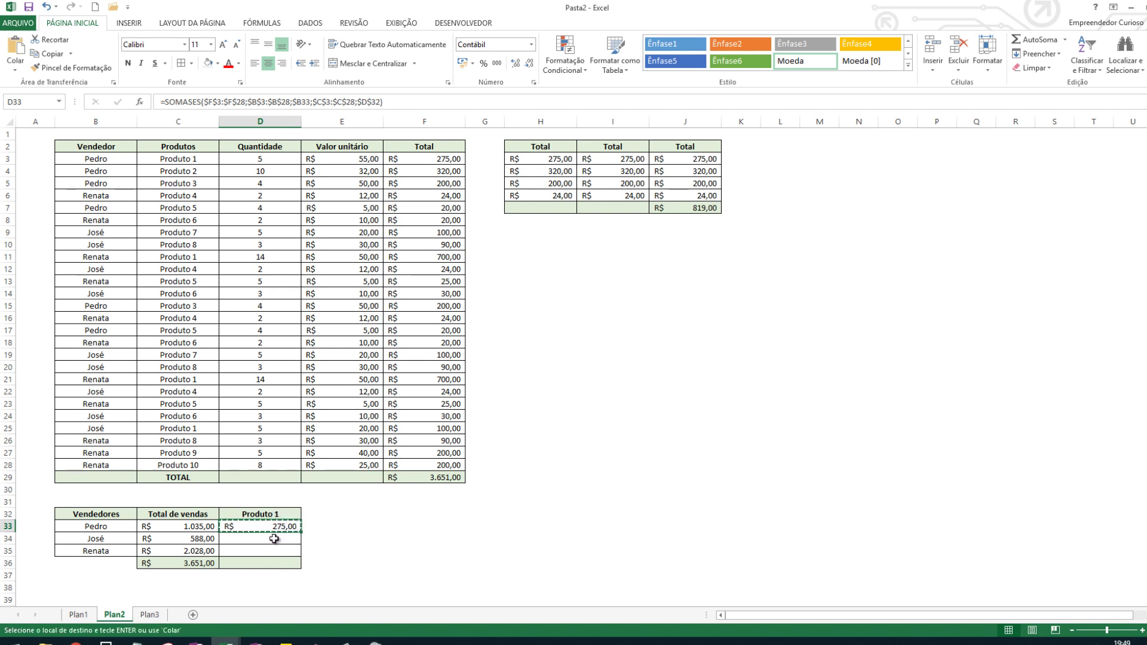
drag(274, 539, 274, 551)
key(ctrl+v)
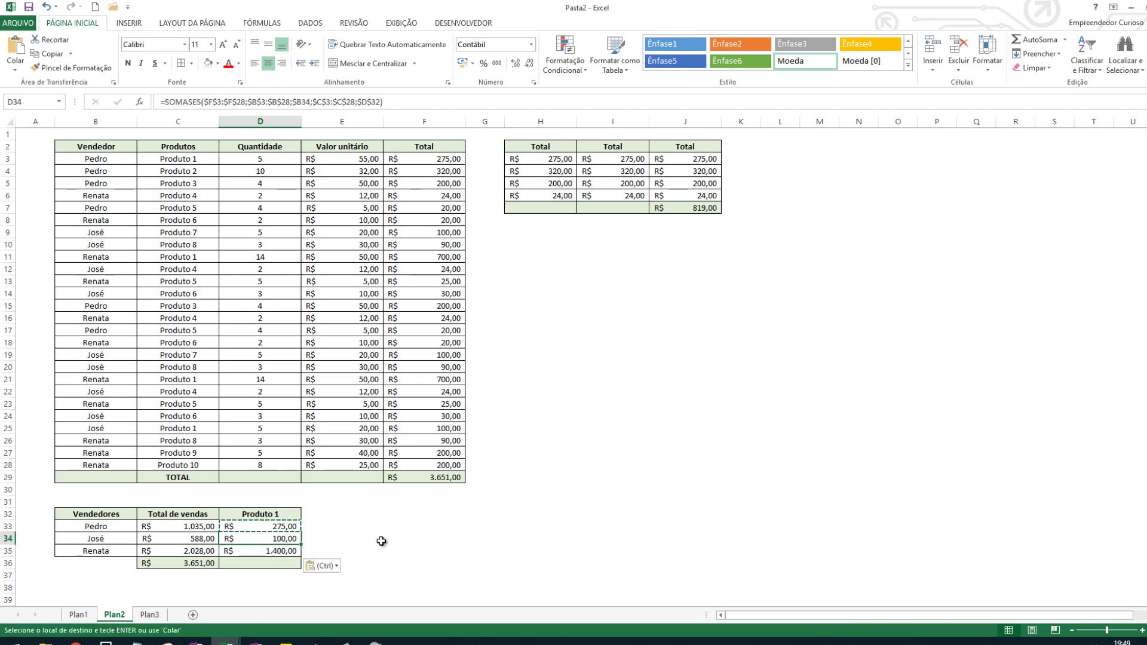
key(F2)
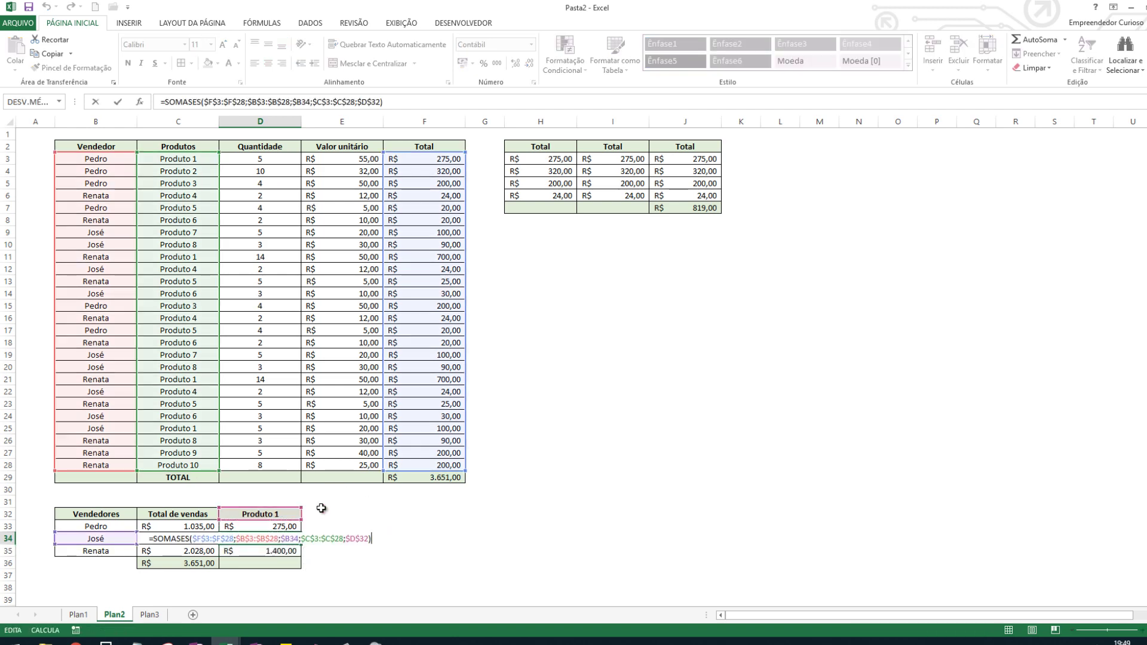
Inspect the references of the copied SOMASES formula in D35.
key(Return)
key(F2)
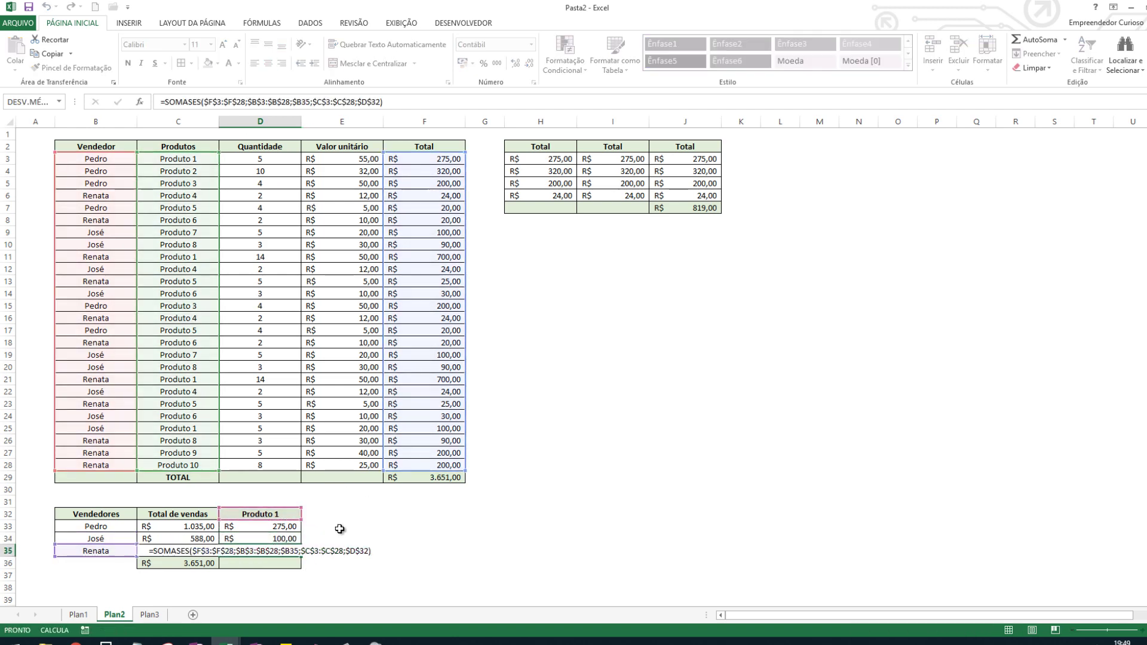
key(Return)
click(295, 514)
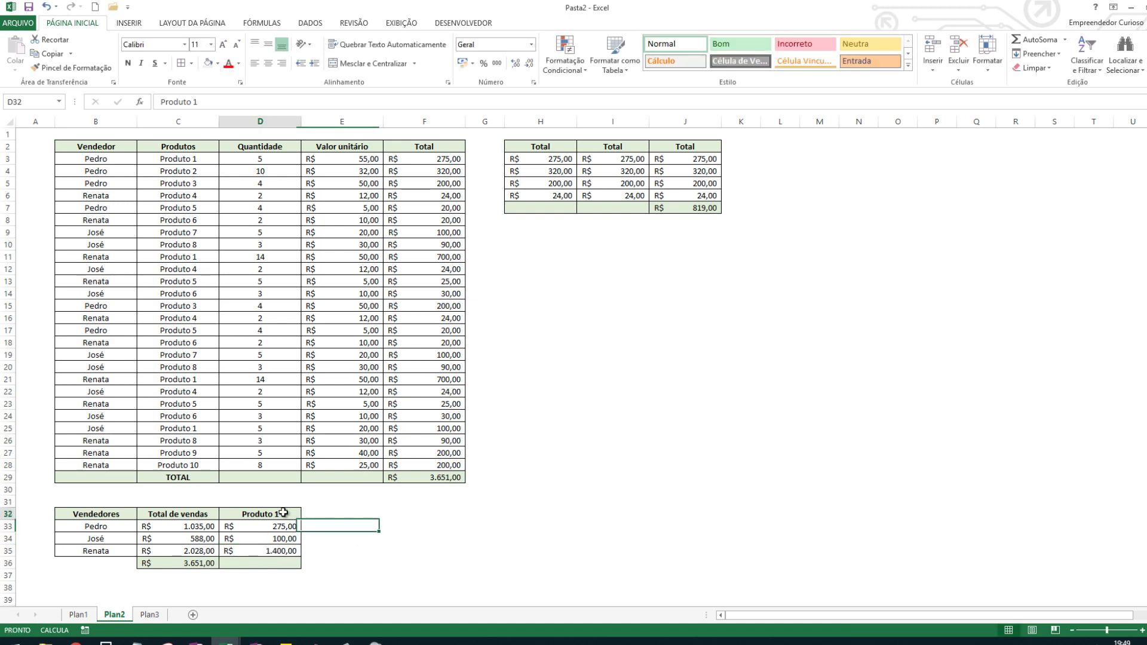
Total the sellers' Produto 1 sales in D36 with =SOMA(D33:D35).
click(279, 560)
key(alt+equal)
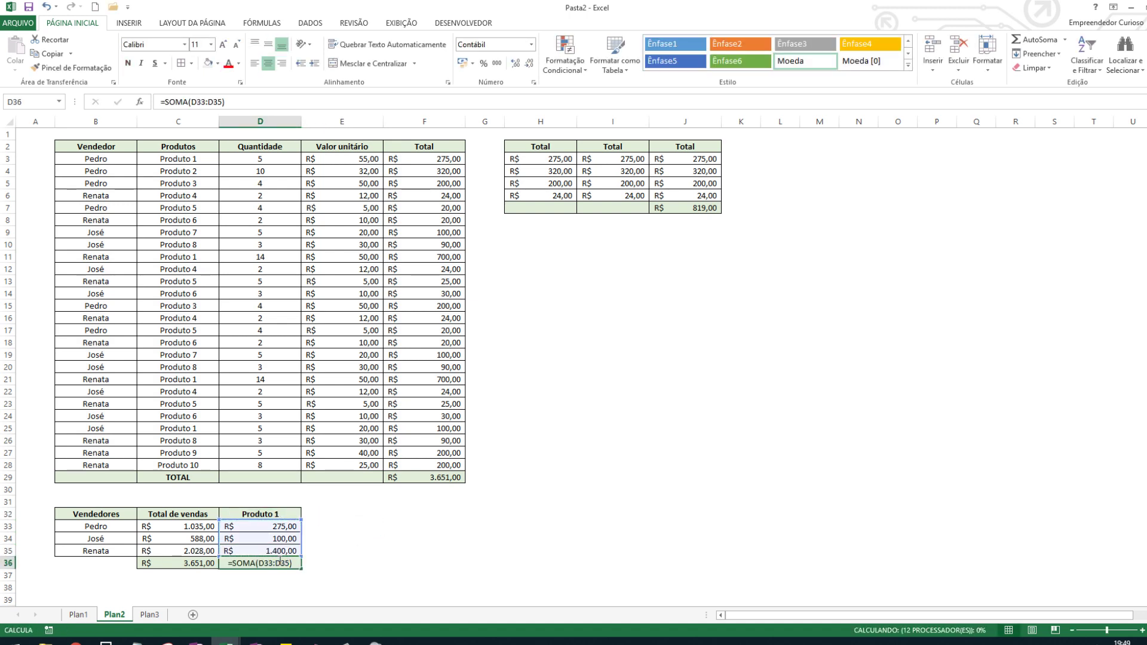
key(Return)
click(311, 550)
click(259, 565)
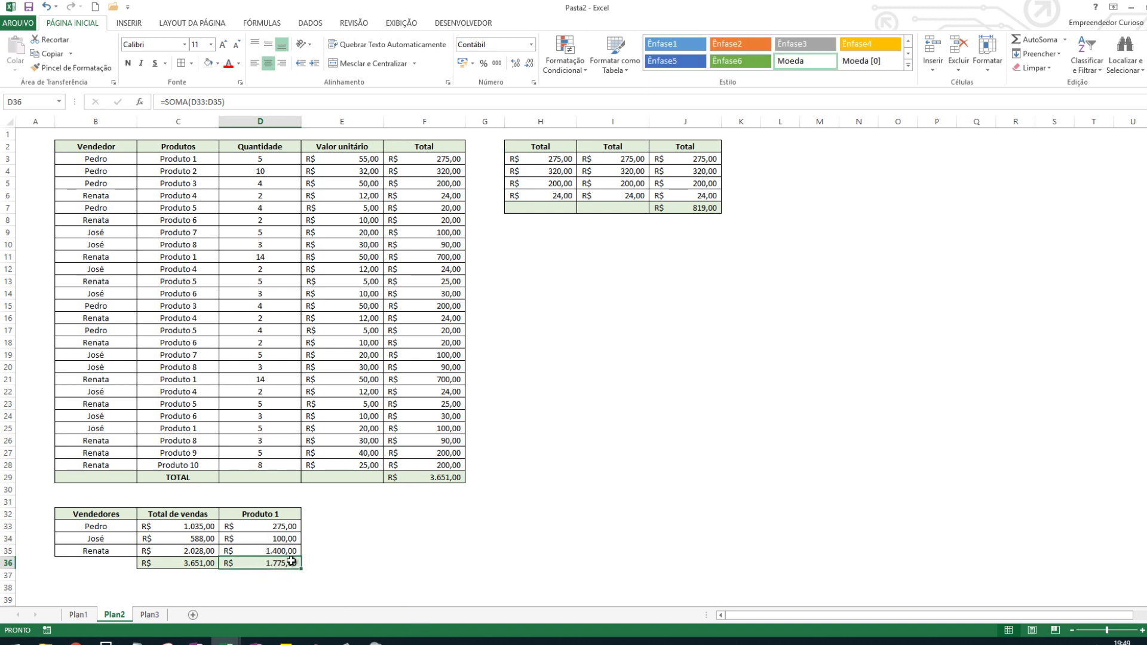
Review each seller's Produto 1 result and its SOMASES formula in D33 to D35.
click(261, 512)
drag(266, 526, 270, 551)
click(112, 529)
click(269, 528)
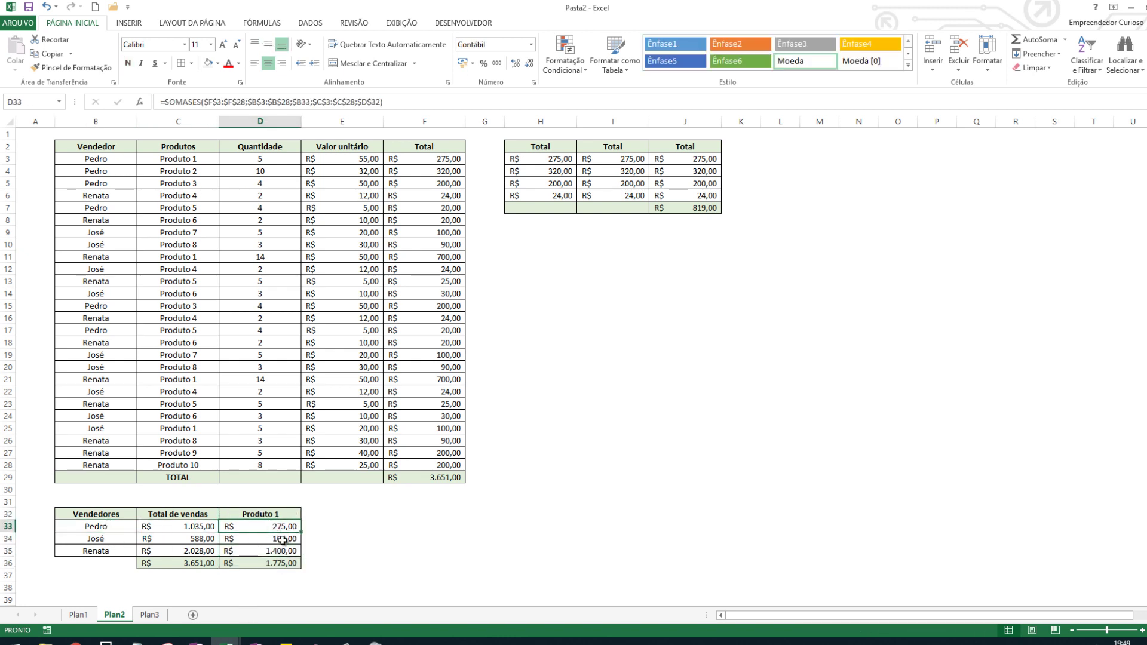
click(283, 537)
click(268, 551)
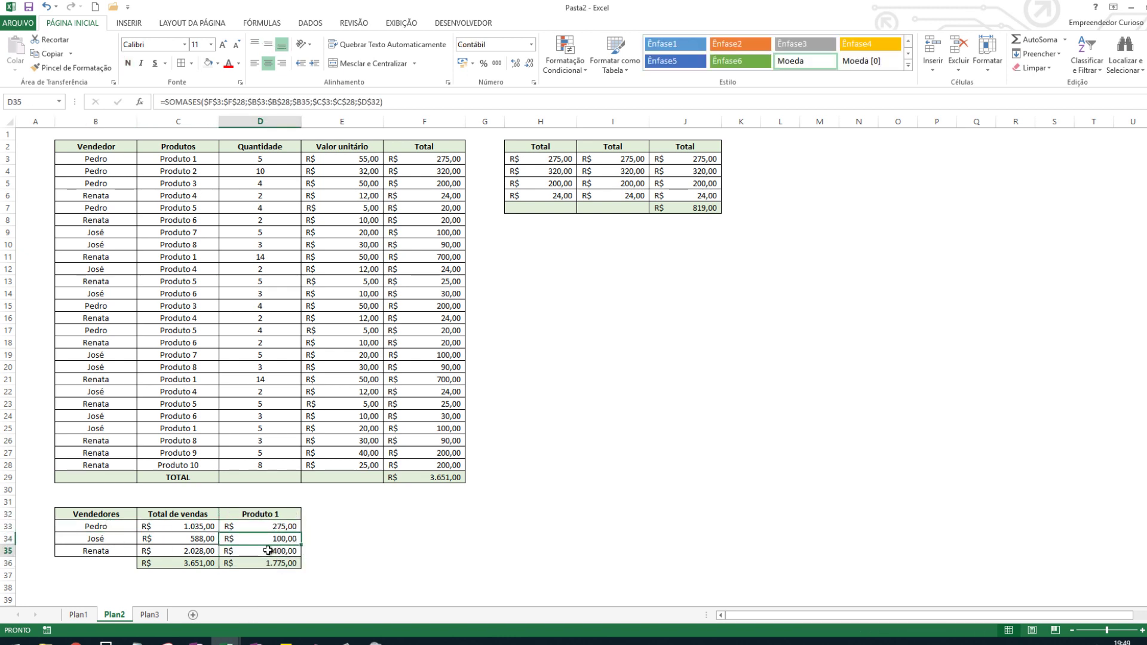
Change the product header in D32 to Produto 4.
click(297, 515)
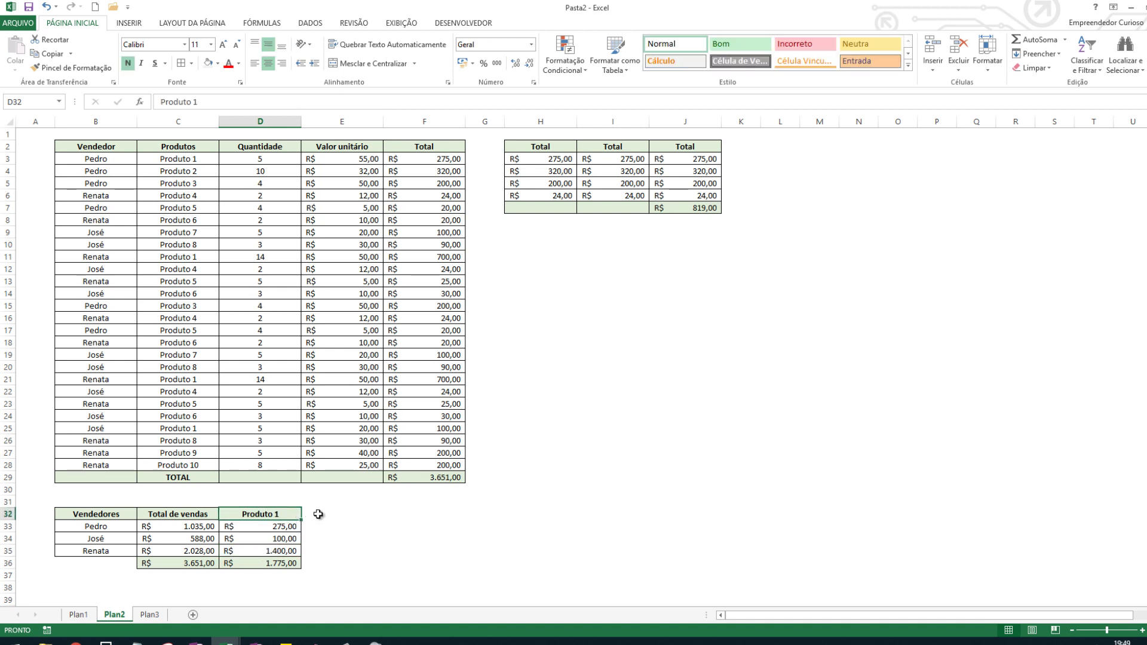
click(209, 100)
text(4)
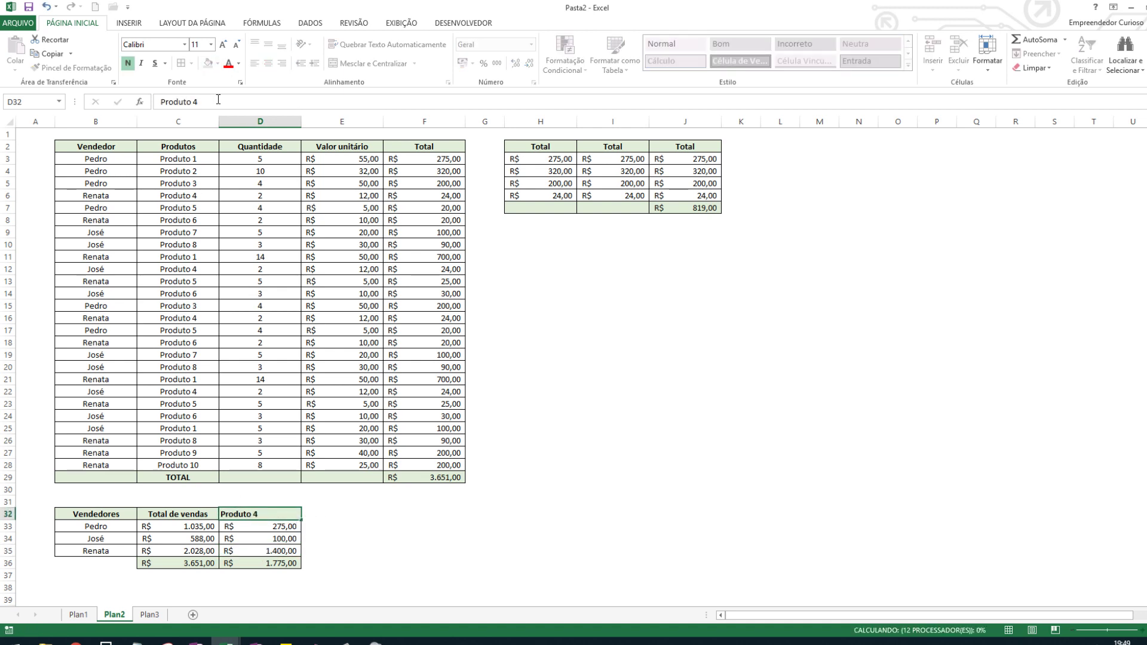
key(Return)
click(335, 538)
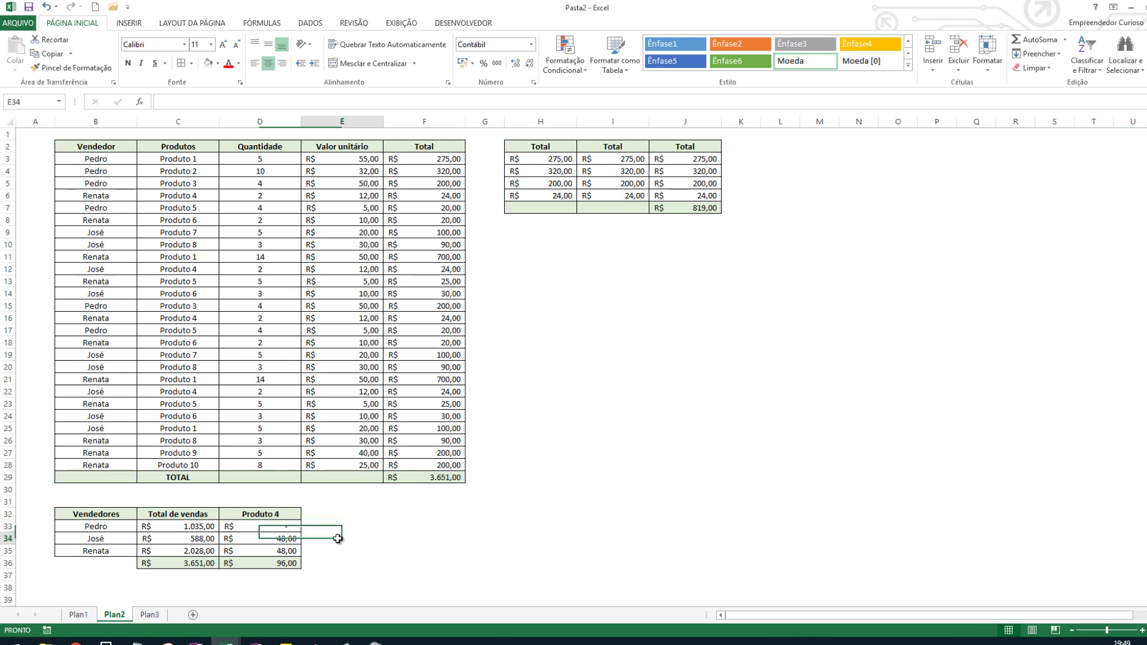
Check the Produto 4 sales of the second and third sellers in D34 and D35.
click(96, 538)
click(251, 535)
click(111, 553)
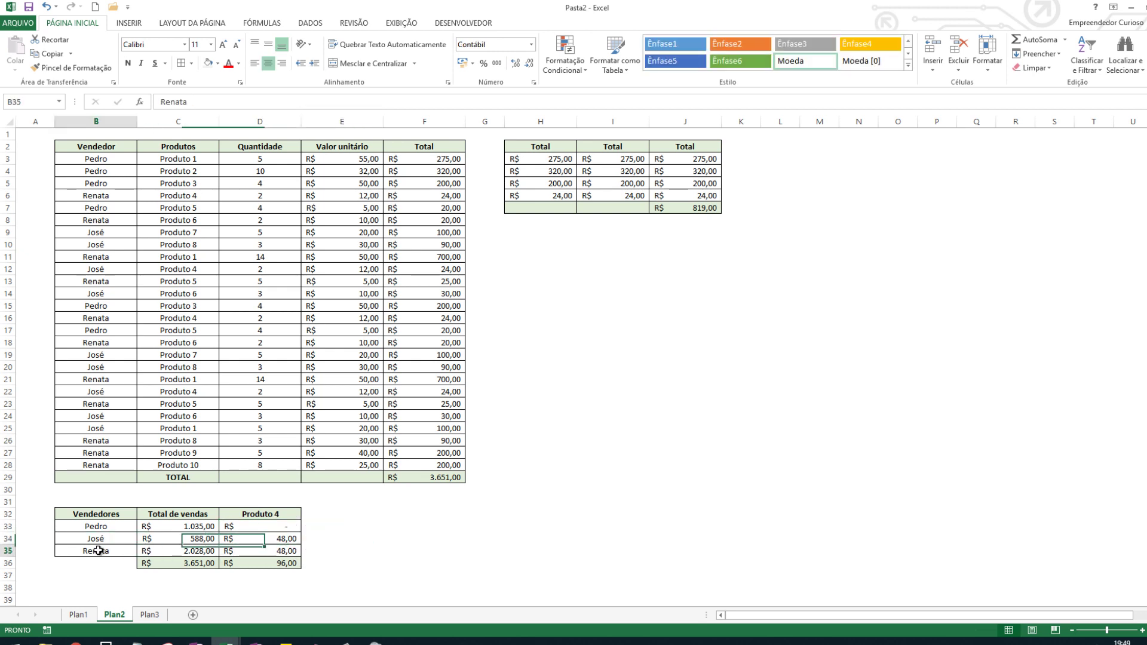
click(273, 551)
click(390, 550)
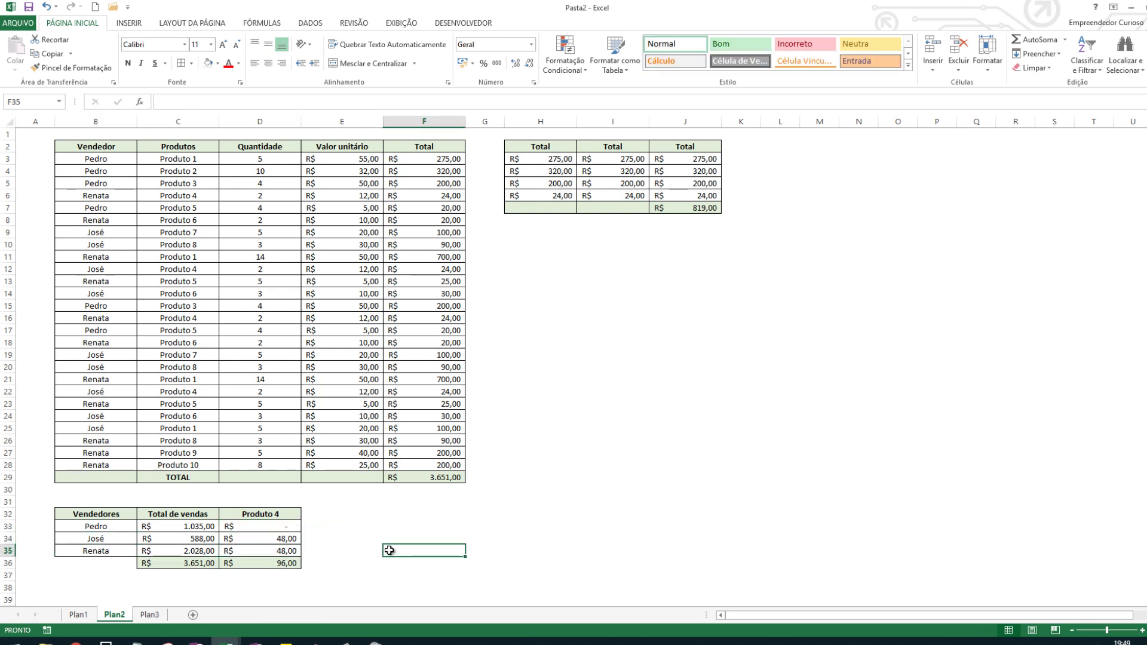
Change the product header in D32 to Produto 3 and select the recalculated results in D33:D35.
click(280, 516)
click(242, 102)
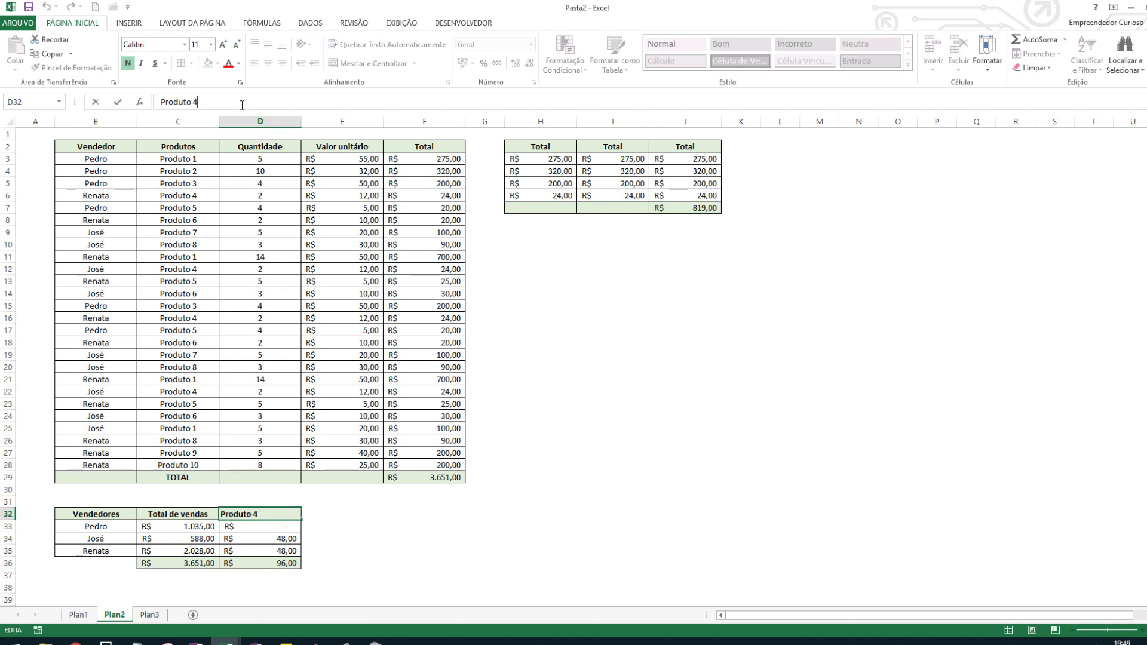
text(3)
click(335, 513)
drag(278, 524, 274, 550)
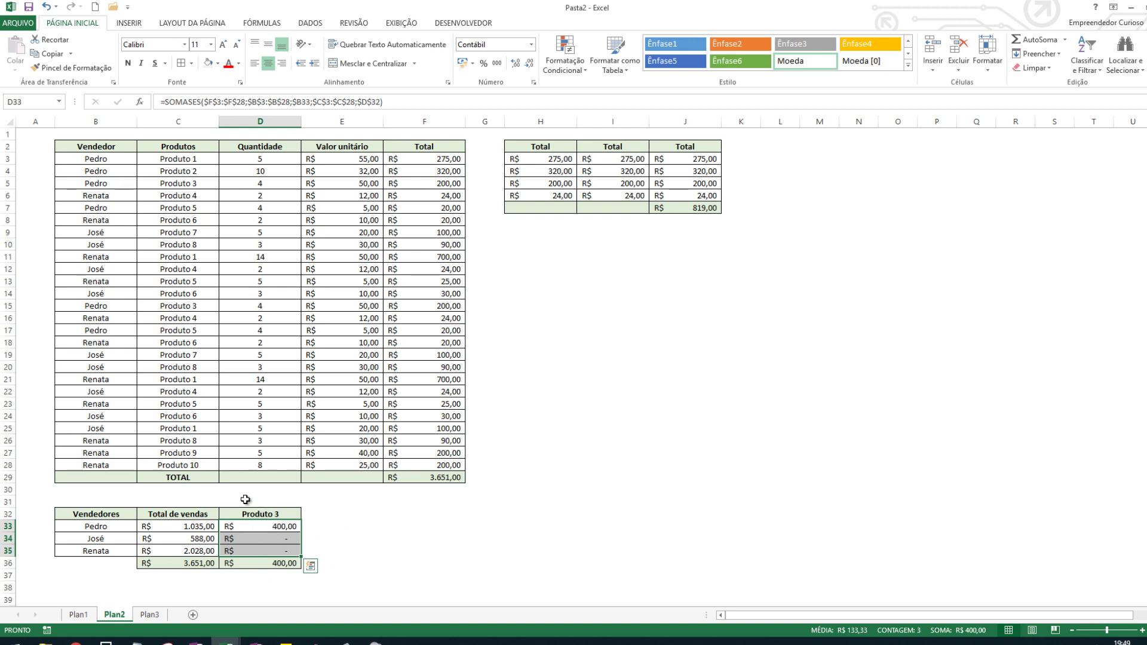
Examine the Produto 3 header and the first seller's matching result in D33.
click(258, 512)
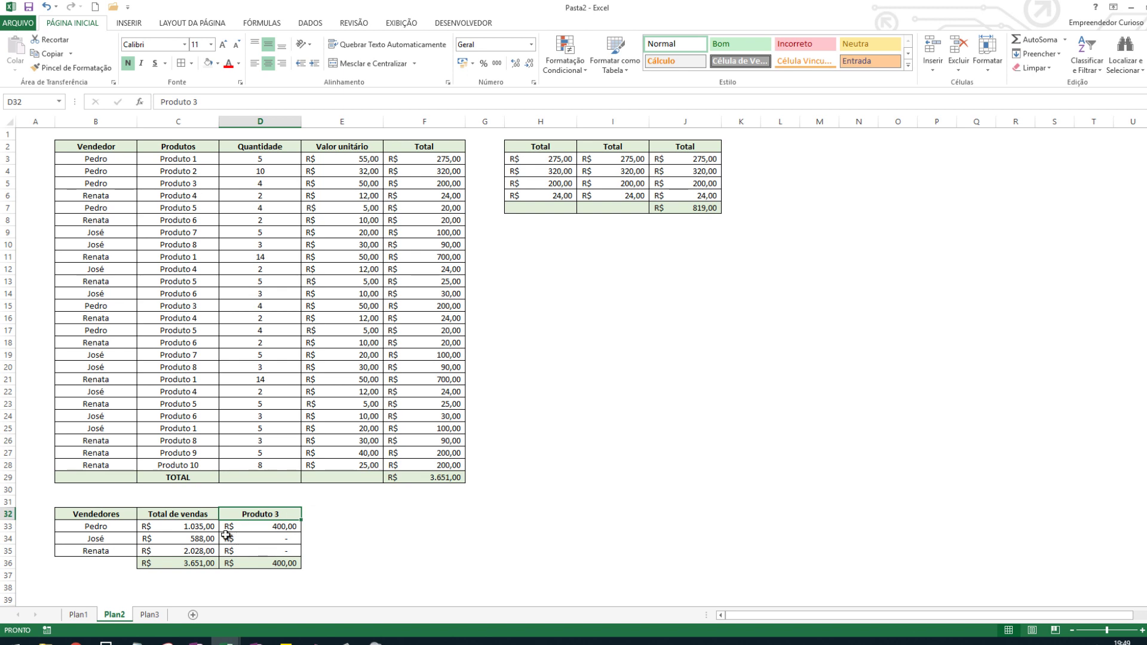
click(113, 526)
click(267, 526)
click(285, 511)
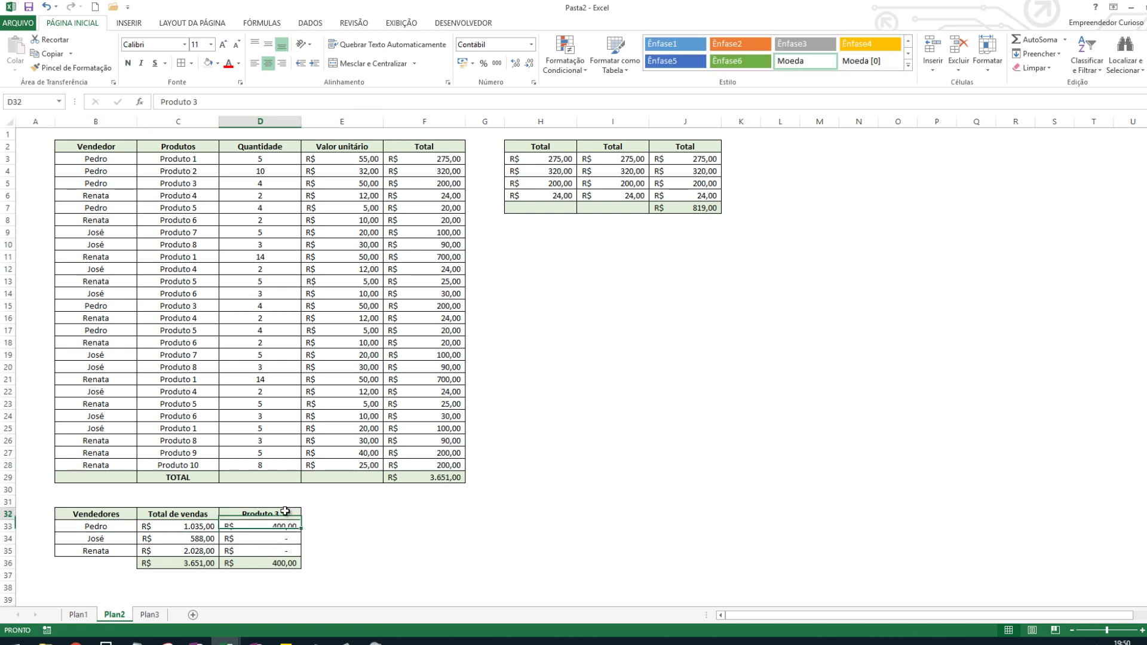
click(85, 531)
click(253, 530)
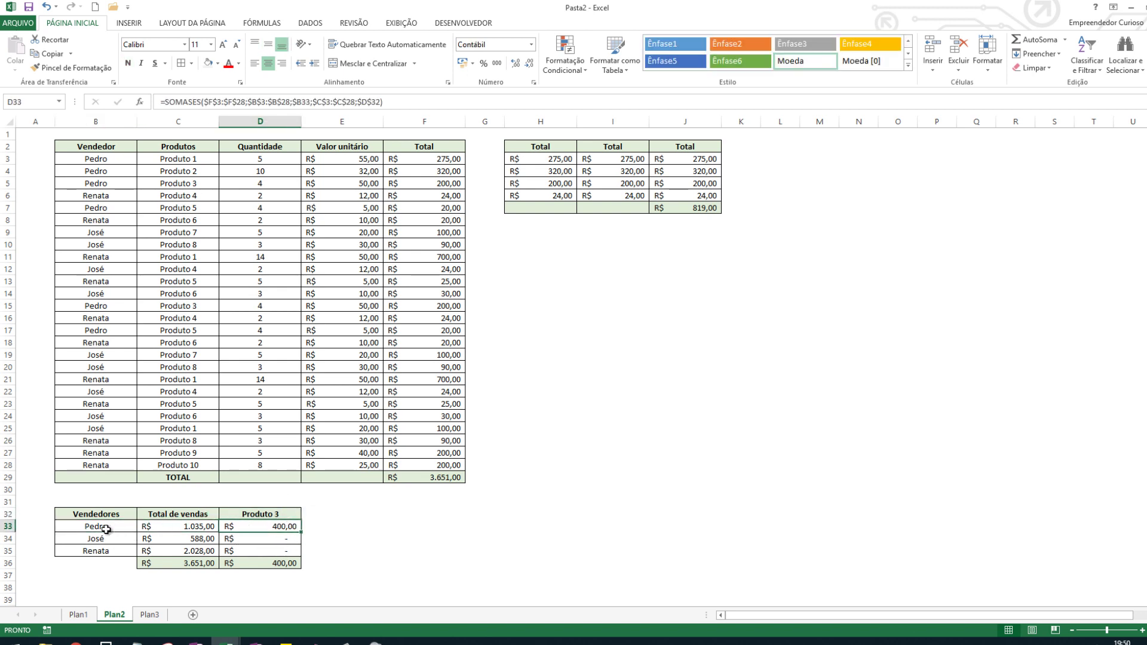
click(97, 535)
click(265, 526)
Clear the SOMASE formulas from the sellers' total sales cells C33:C35.
click(197, 528)
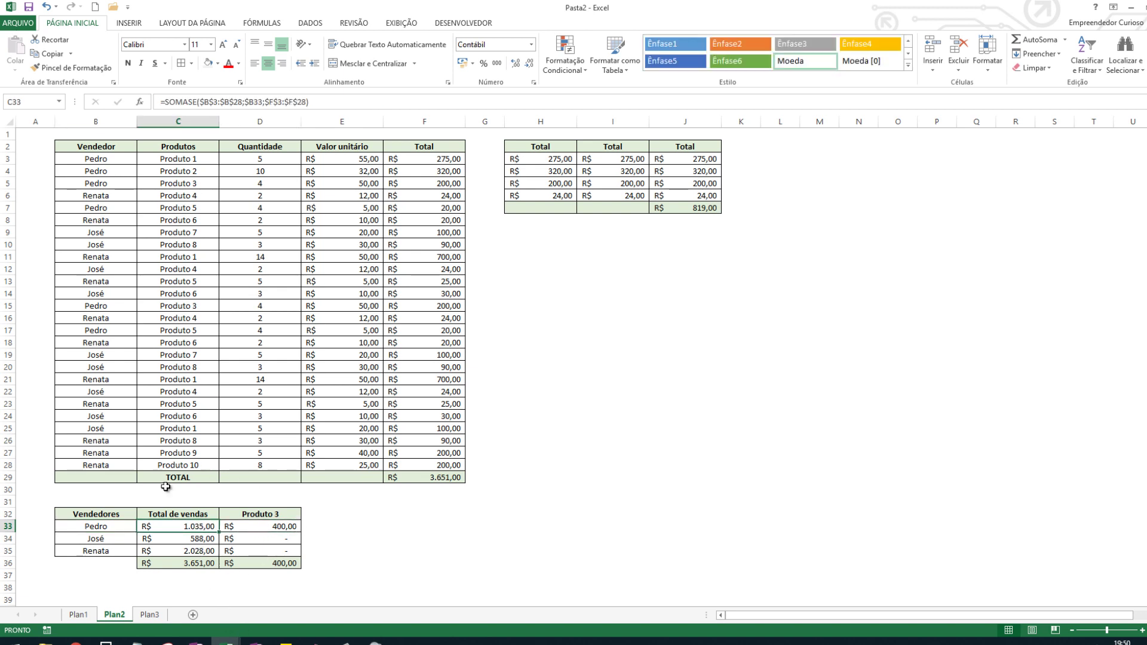
drag(197, 546, 195, 527)
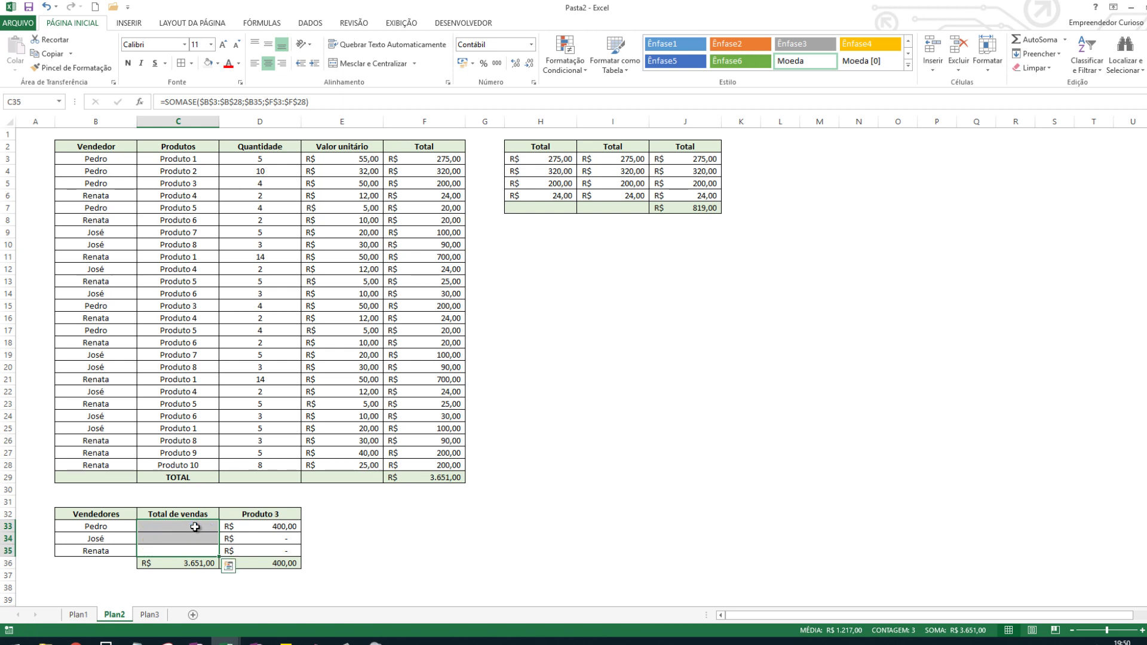
key(Delete)
text(=somase)
key(Tab)
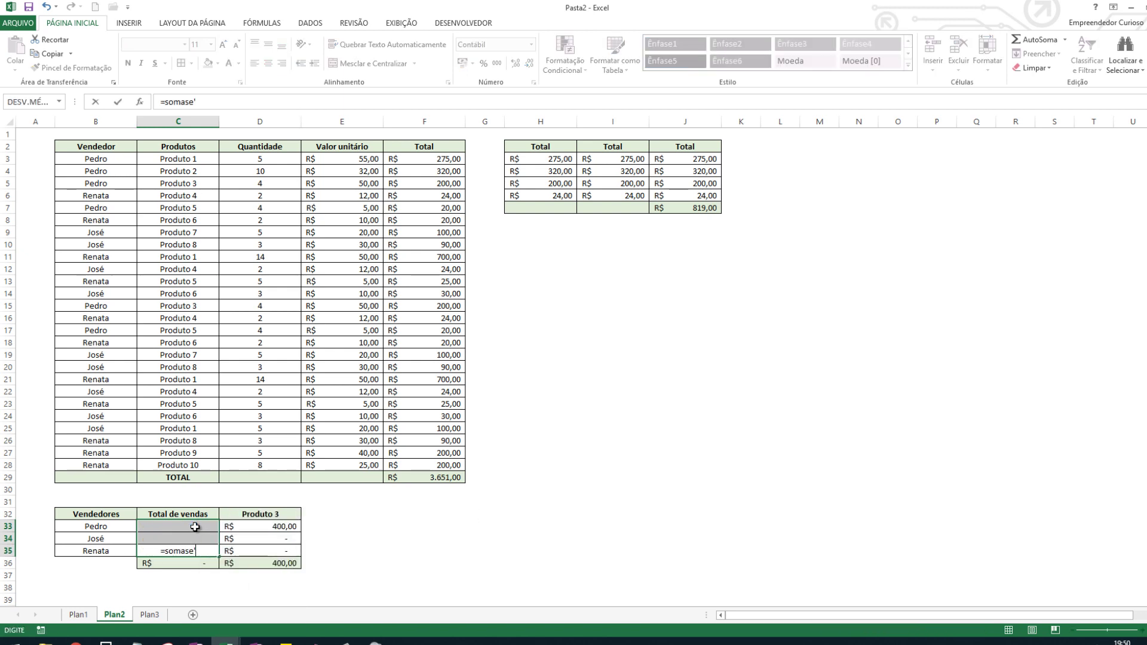
key(Escape)
key(Up)
Start a SOMASES formula in C33 with the sales totals as locked sum range $F$3:$F$28.
click(194, 527)
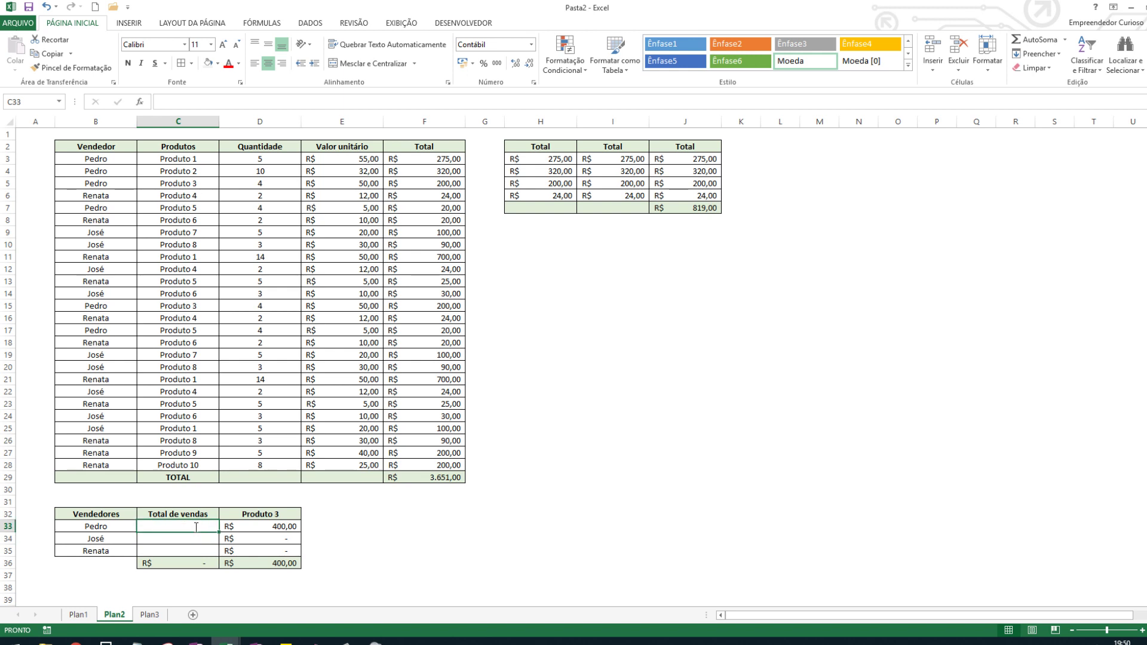
text(=somases()
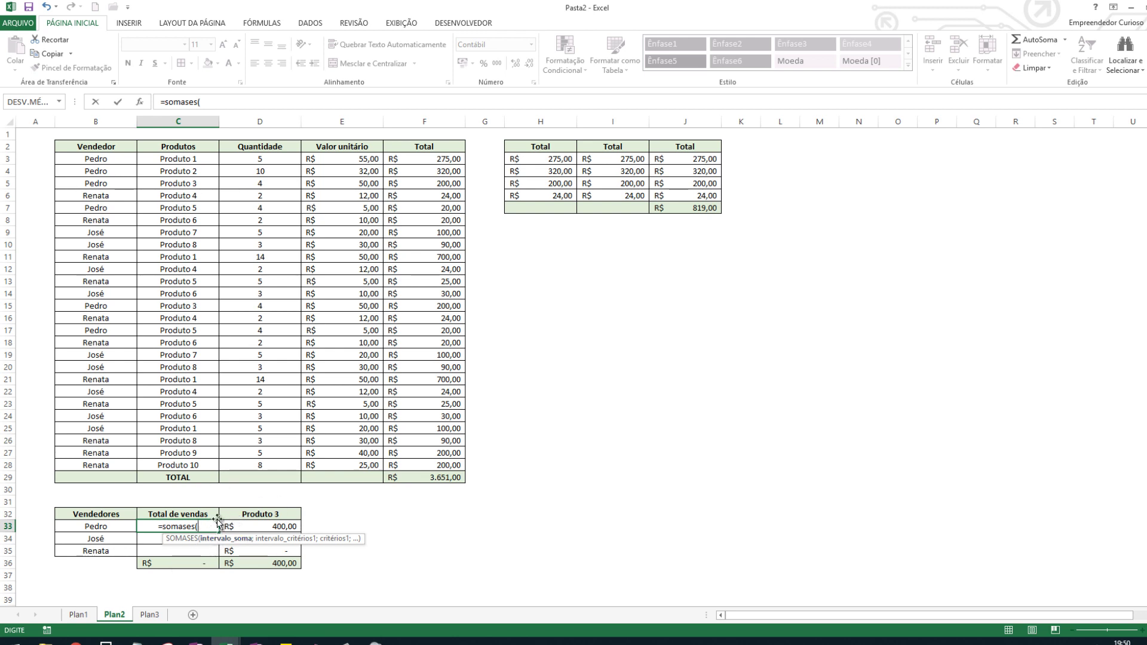
drag(417, 462, 410, 167)
key(F4)
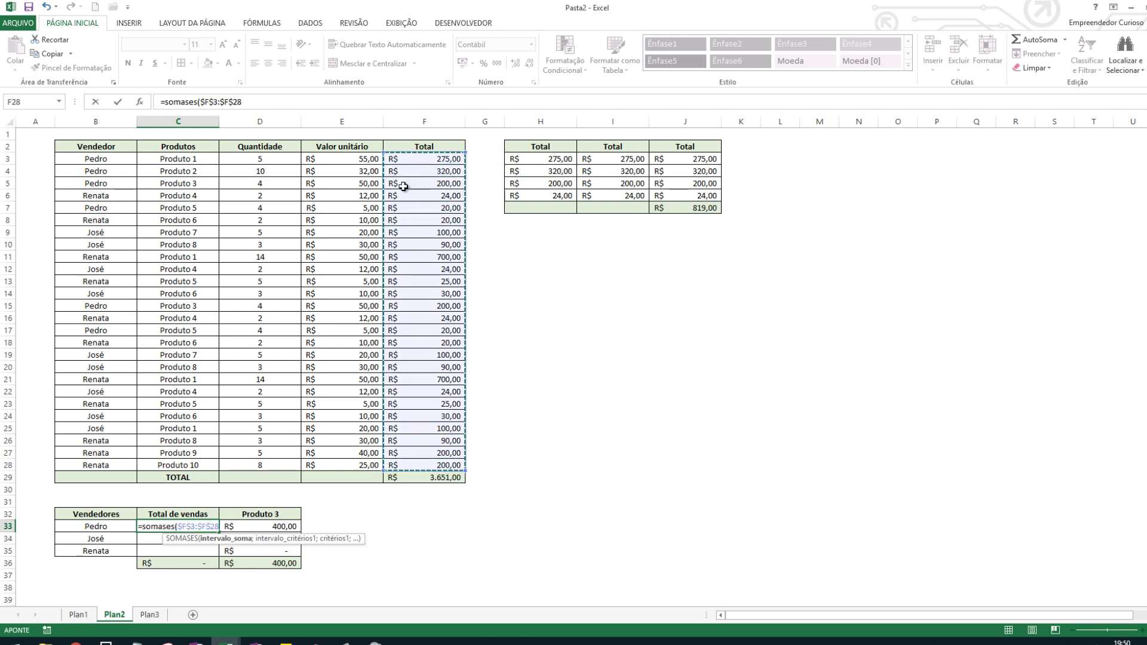
text(;)
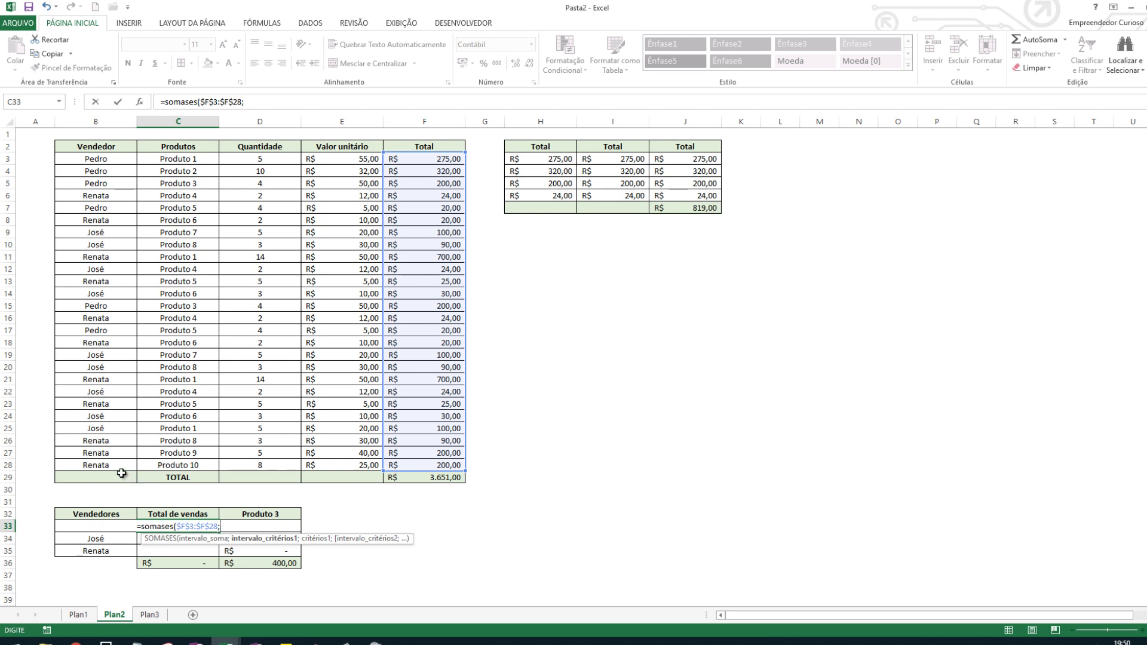
Add the locked seller column $B$3:$B$28 as the first criteria range of the SOMASES formula in C33.
drag(117, 467, 117, 159)
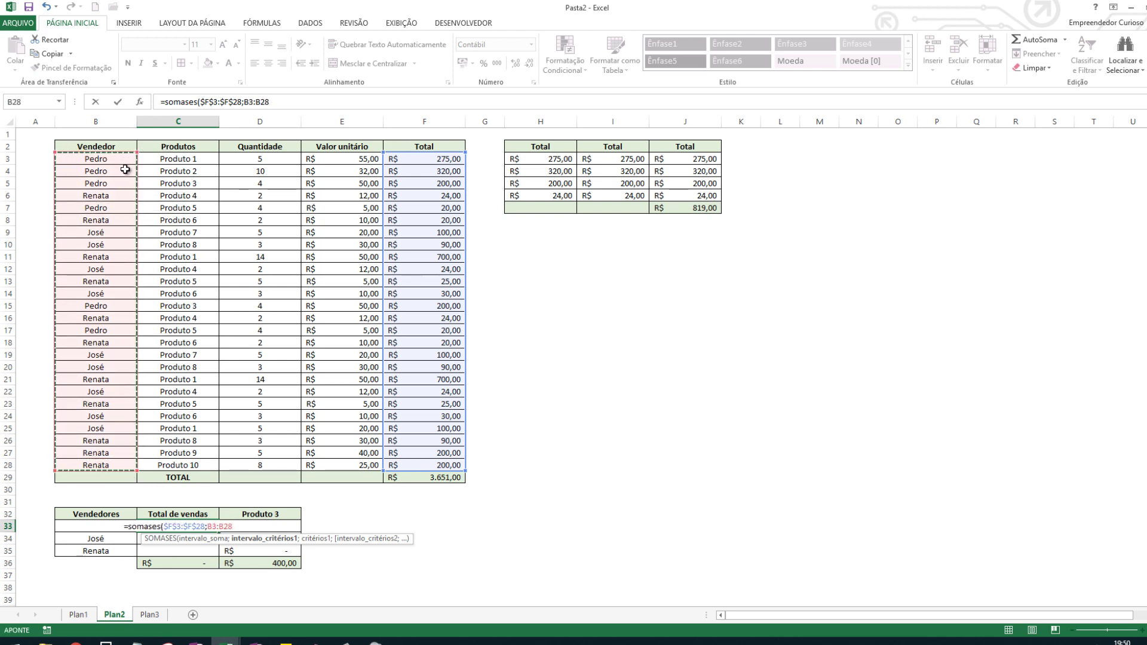
key(F4)
text(;)
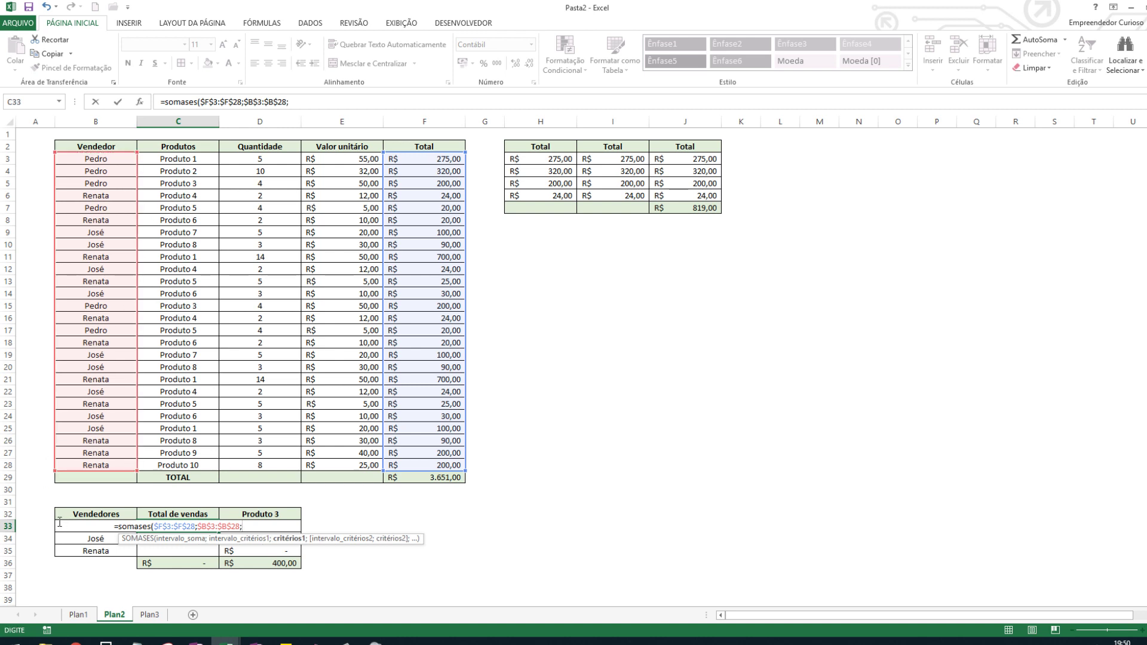
click(59, 522)
click(76, 518)
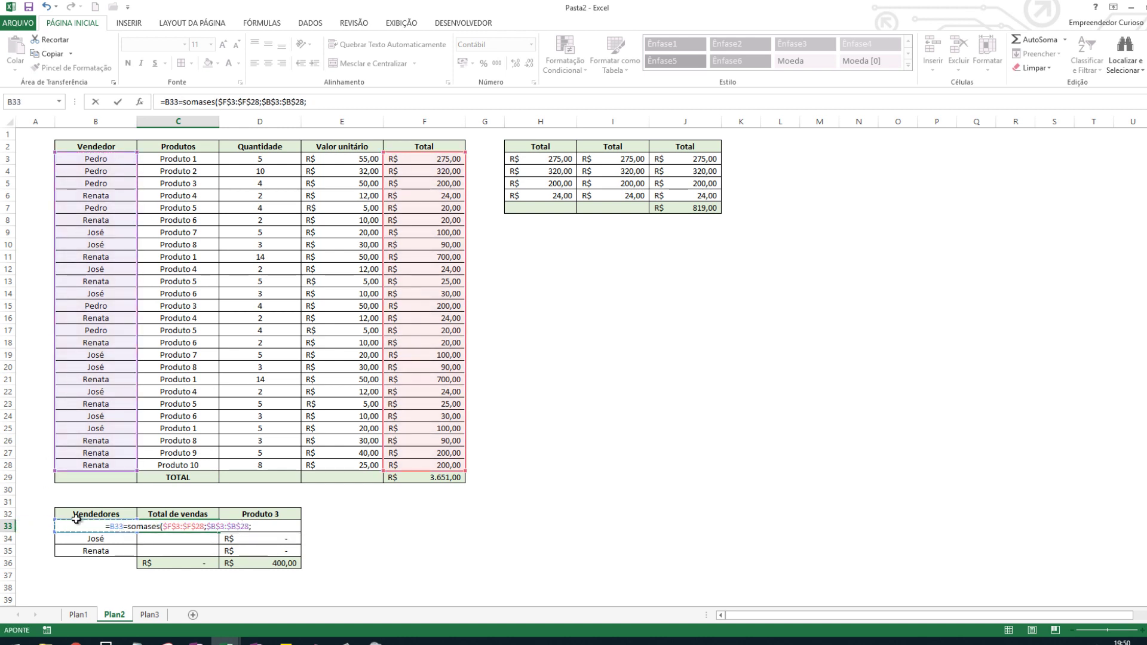
key(BackSpace)
key(BackSpace)
key(BackSpace)
key(BackSpace)
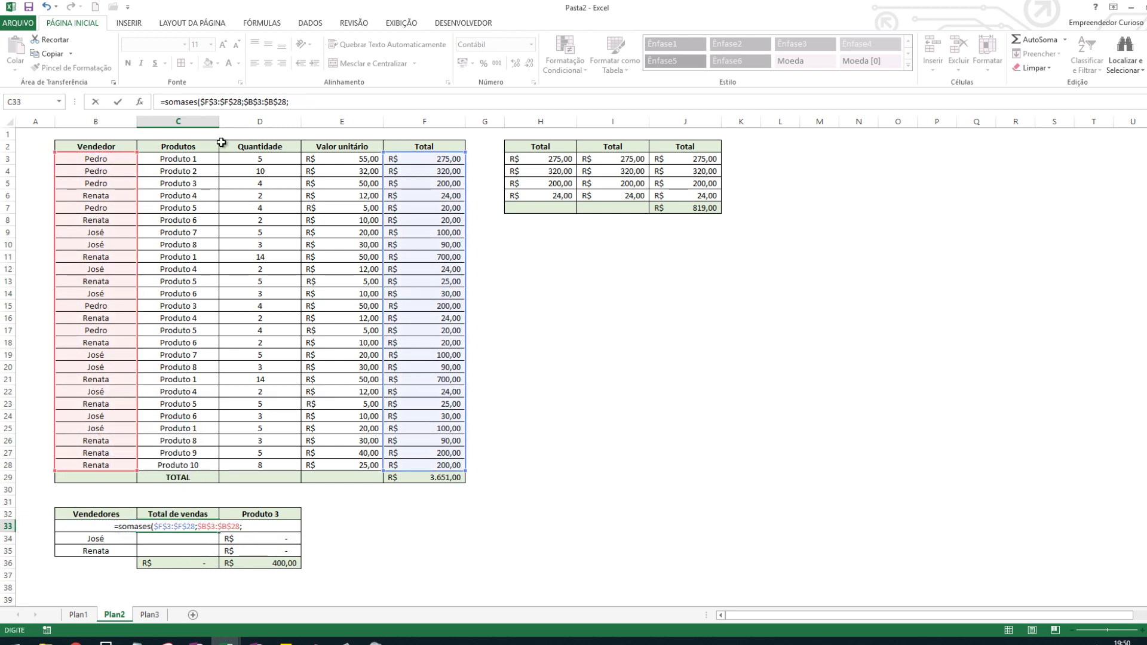
Complete the SOMASES formula in C33 with the first seller's name cell as column-locked criterion $B33.
click(321, 102)
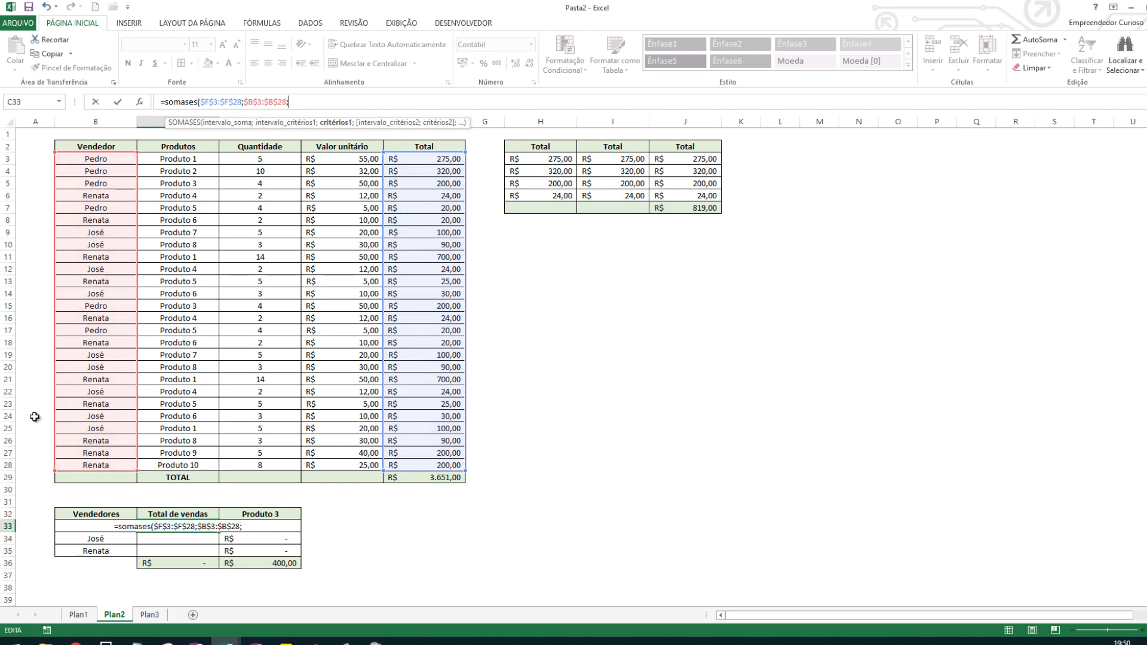
click(60, 524)
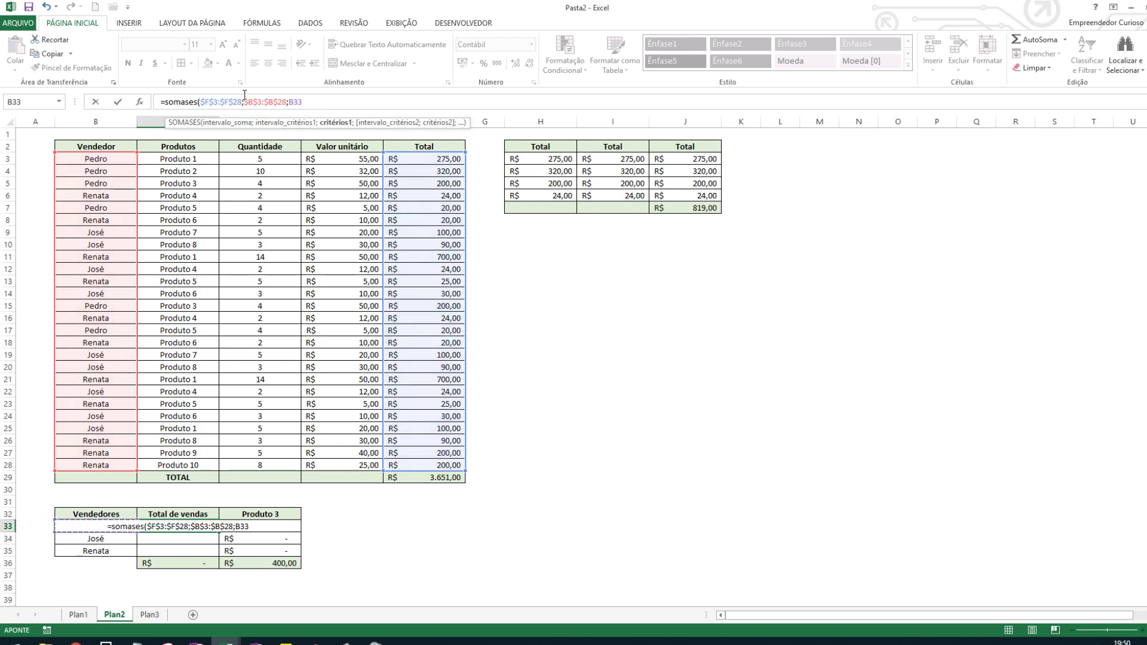
key(F4)
key(F4)
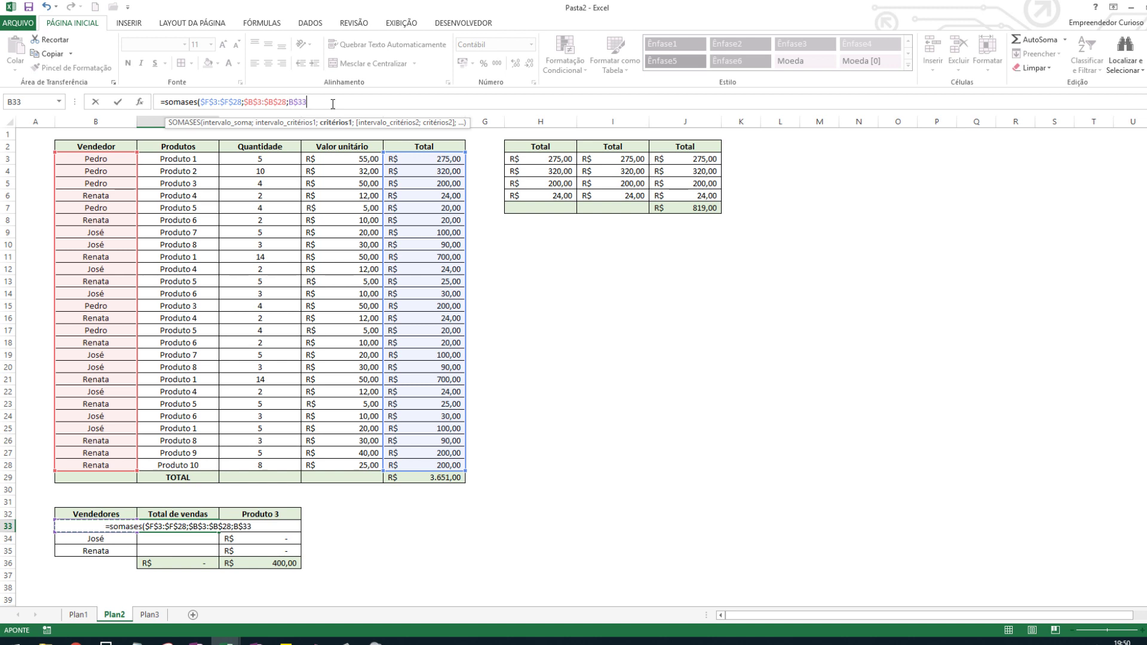
text())
key(ctrl+Return)
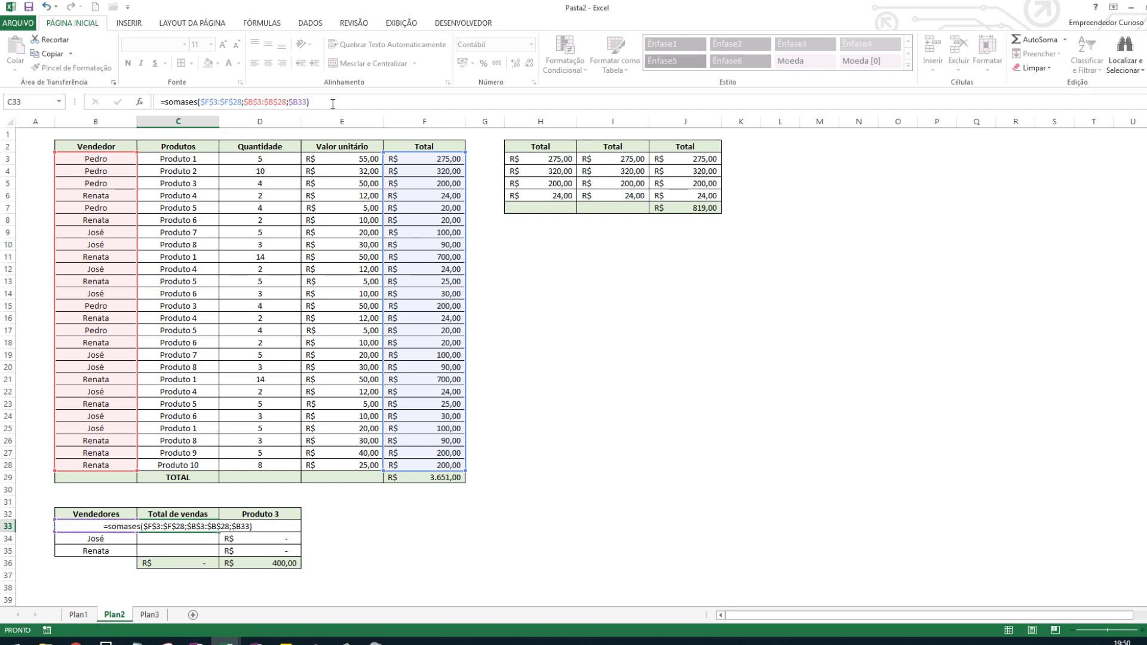
Copy the SOMASES formula from C33 to C34:C35 for the other sellers.
key(ctrl+c)
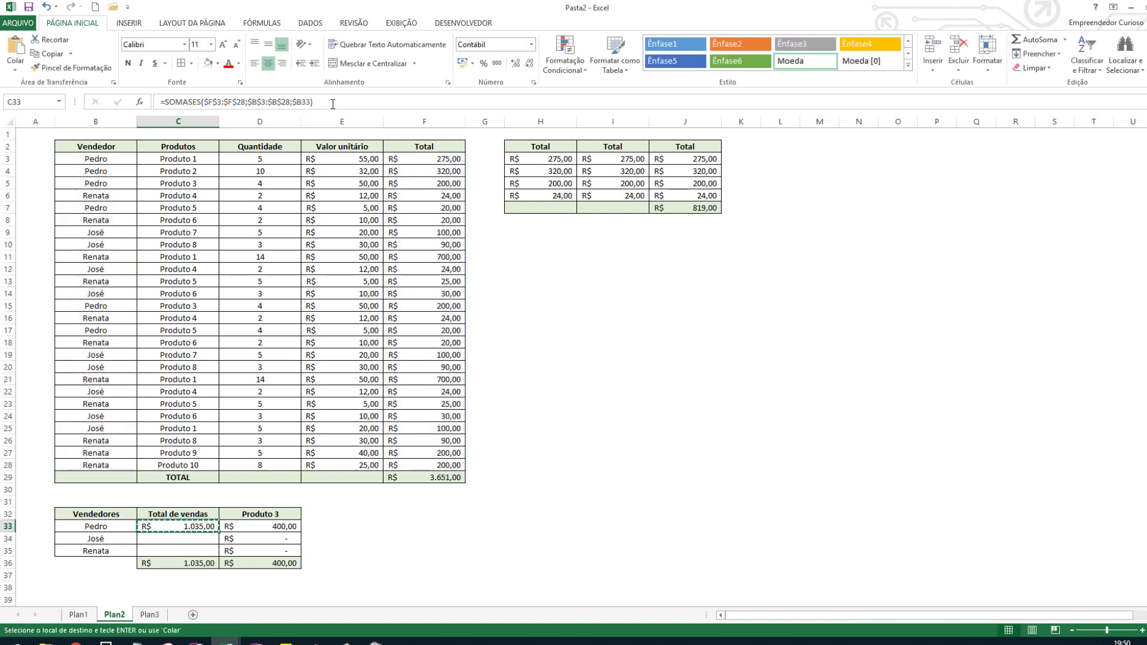
key(Down)
key(shift+Down)
key(ctrl+v)
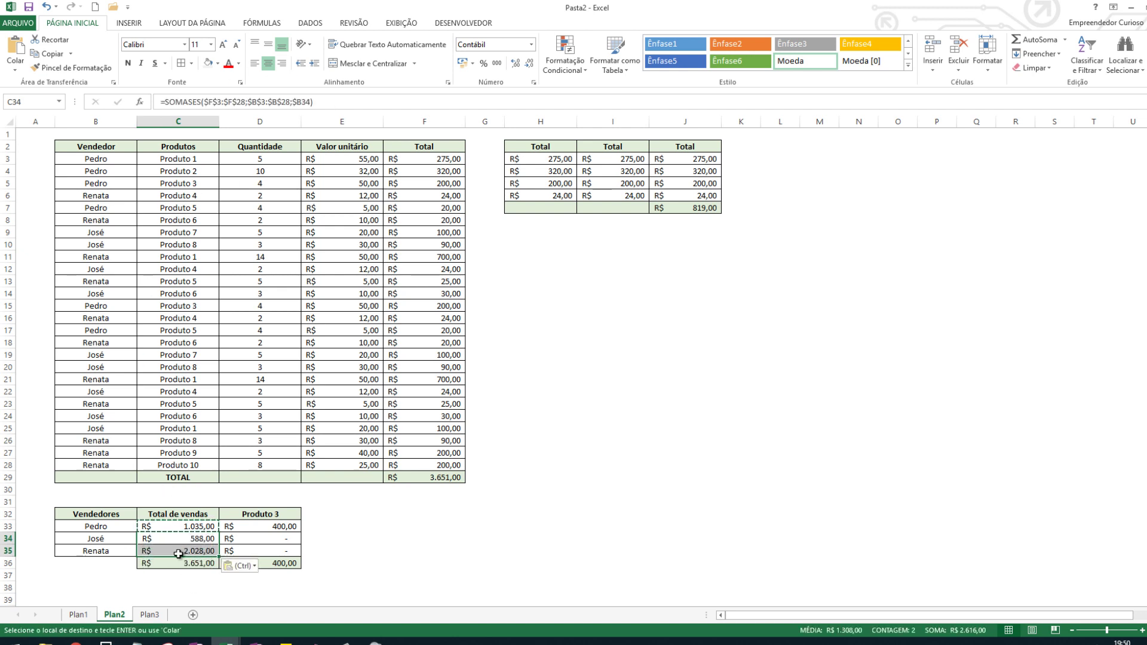
Review the sellers' totals in C33:C35 and inspect the ranges of the SOMASES formula in C33.
click(185, 527)
drag(191, 551, 190, 527)
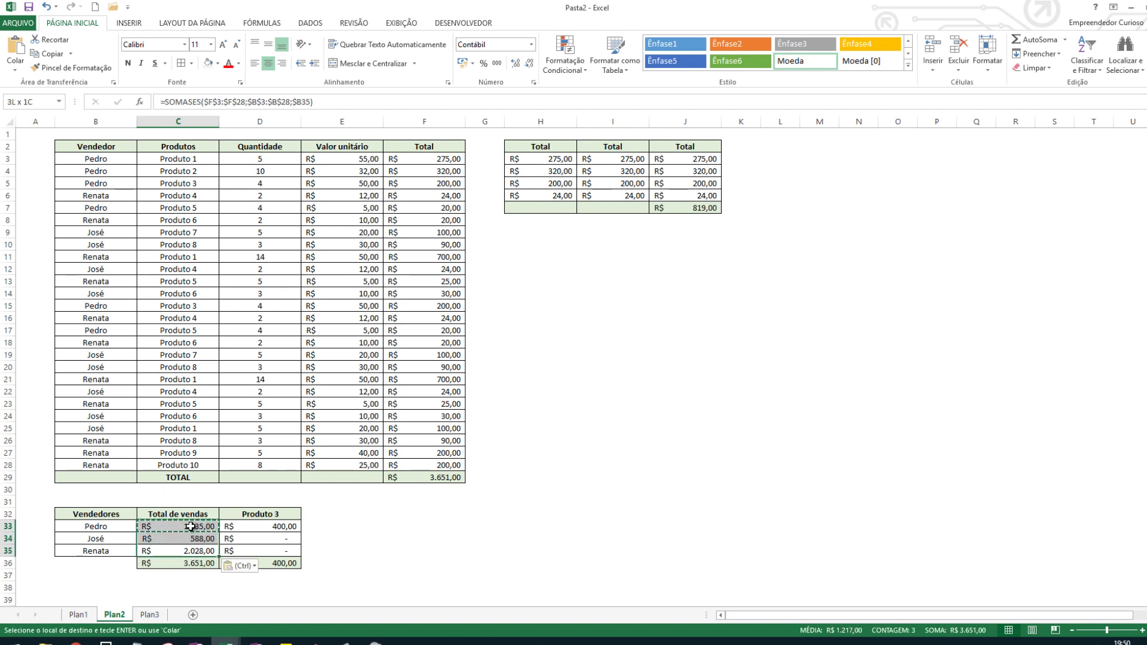
click(153, 528)
click(245, 102)
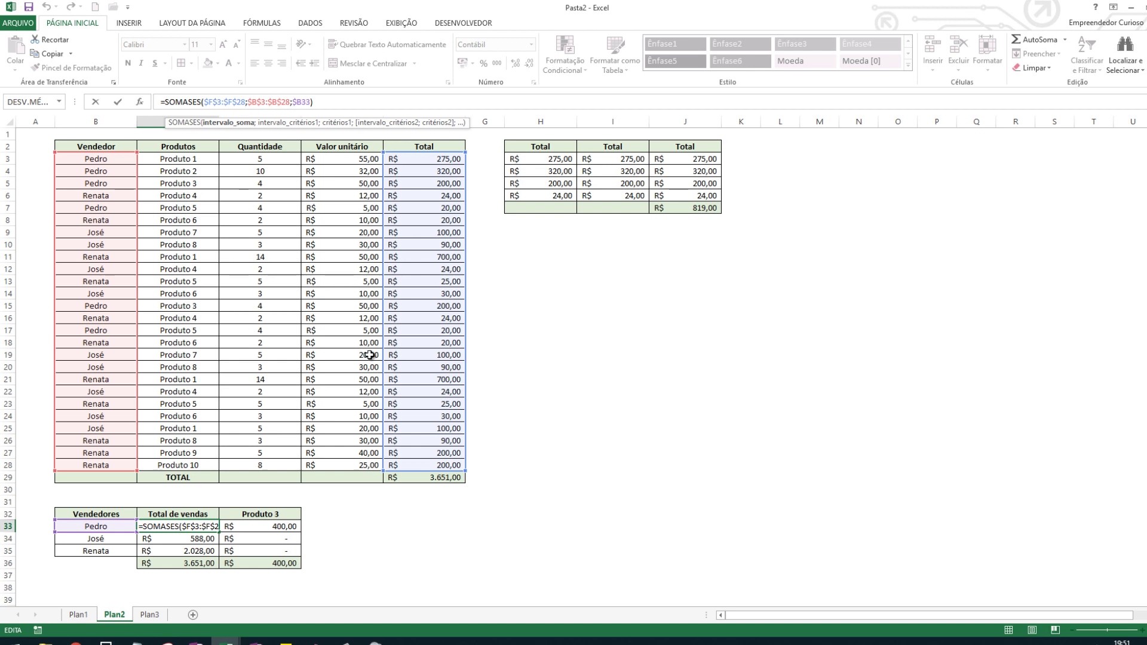
Switch to the P03 - Exemplo - Fluxo de Caixa workbook and view the SOMASES formulas in D19 and D16 of the monthly cash flow.
click(256, 429)
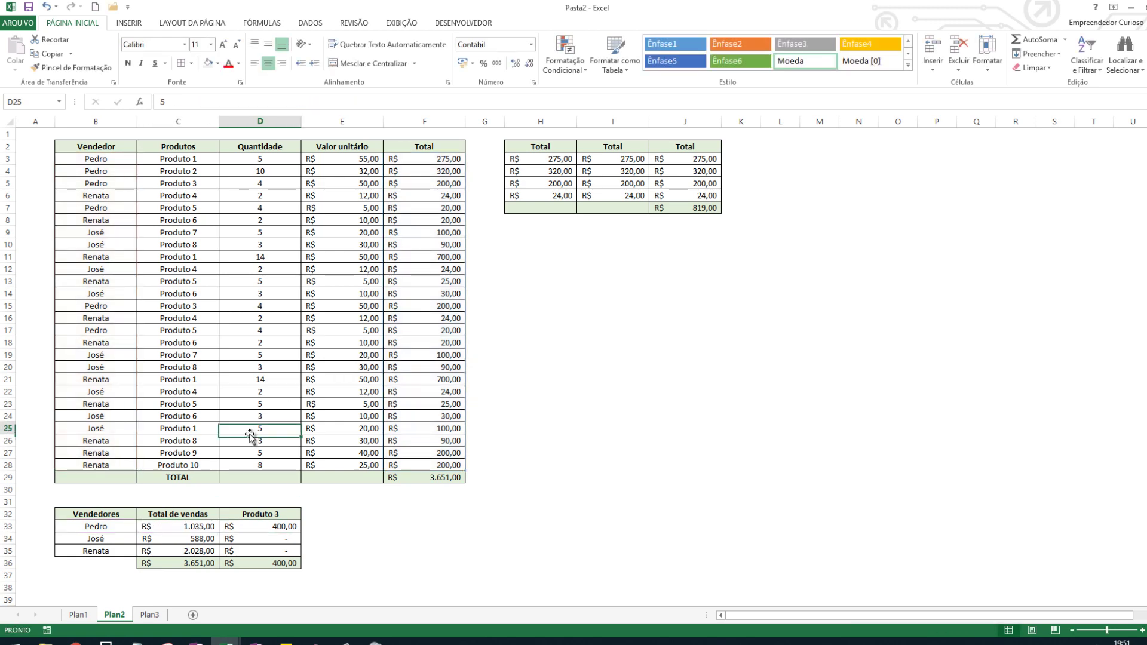
mouse_move(226, 641)
click(724, 598)
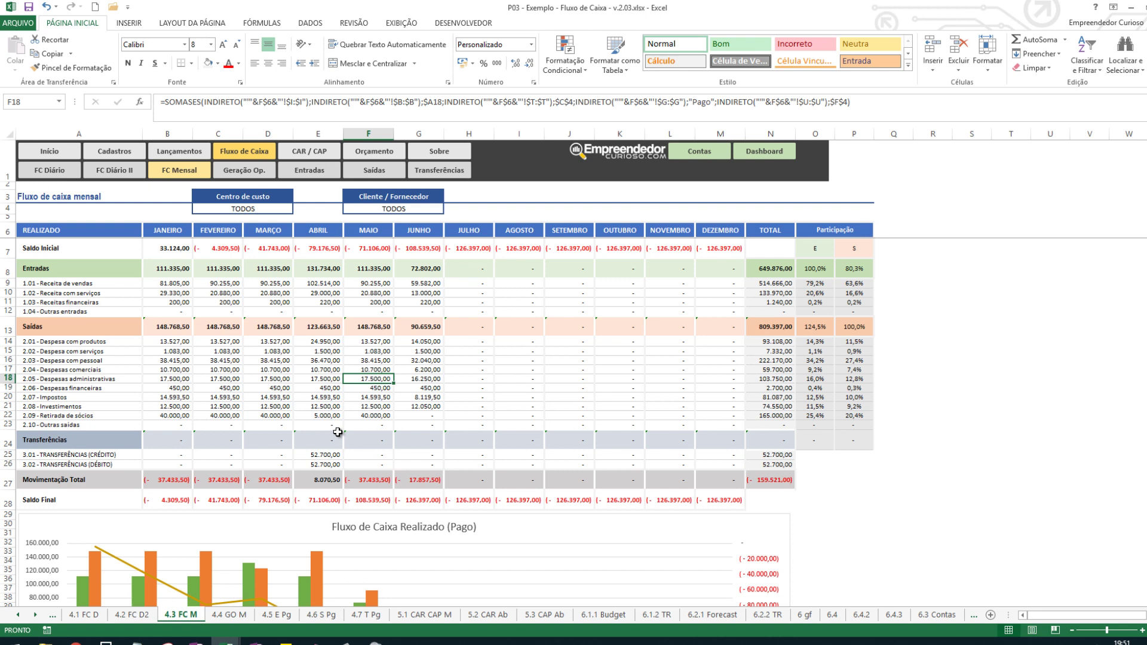
click(246, 388)
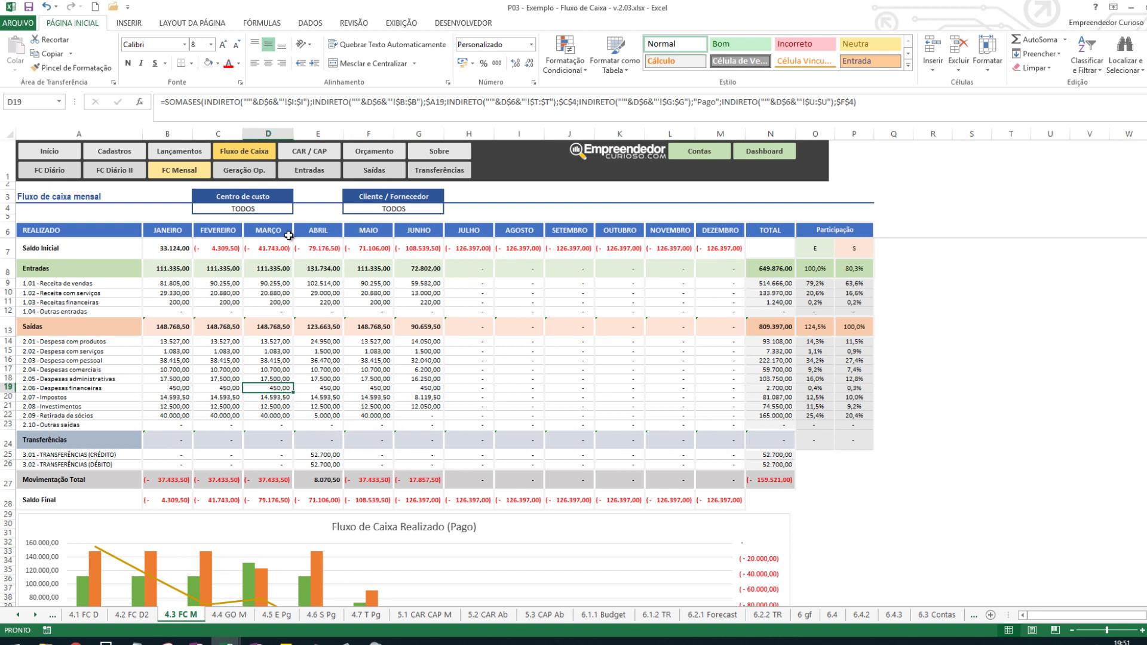
click(277, 361)
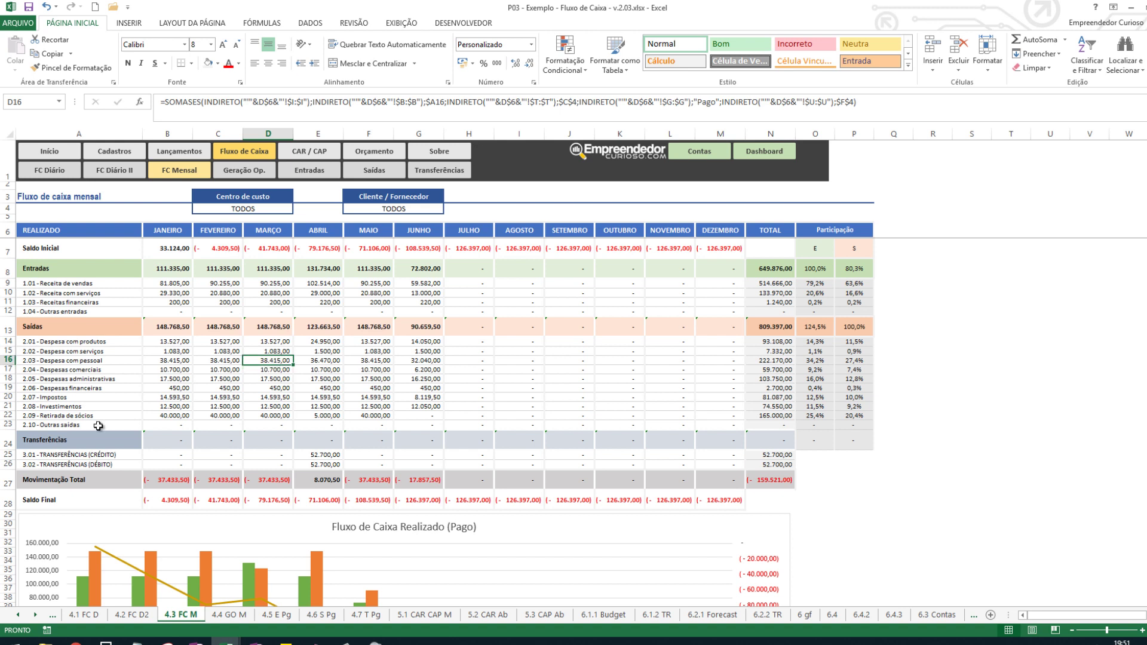
Inspect the ranges and criteria referenced by the SOMASES formula in D16, March's 2.03 - Despesa com pessoal.
click(325, 110)
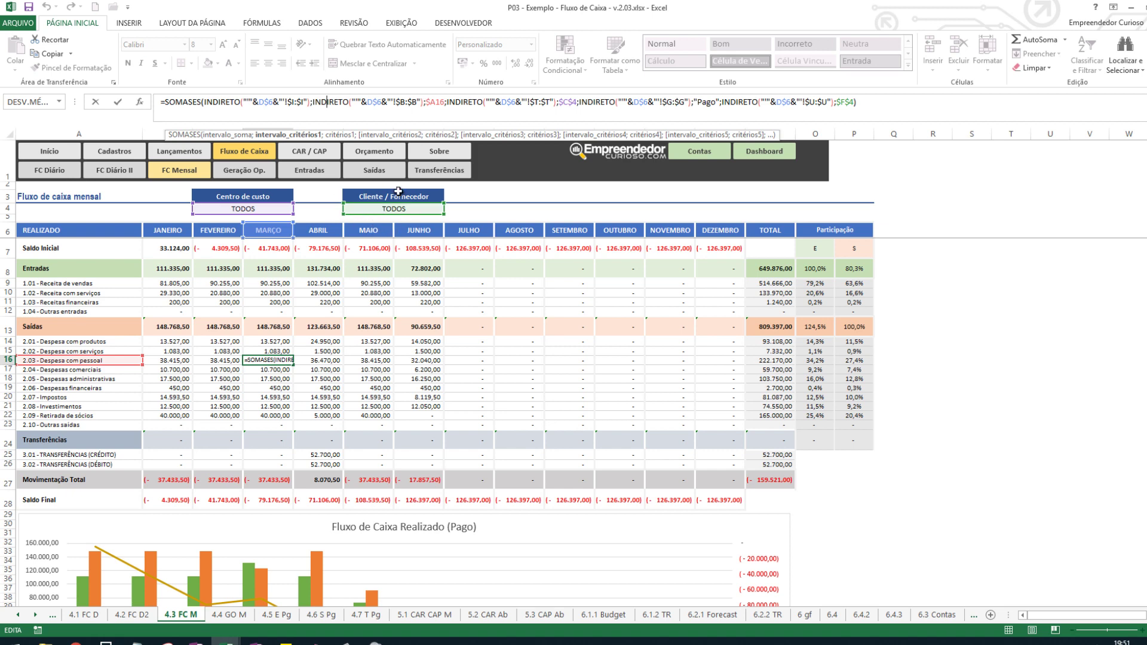
click(419, 369)
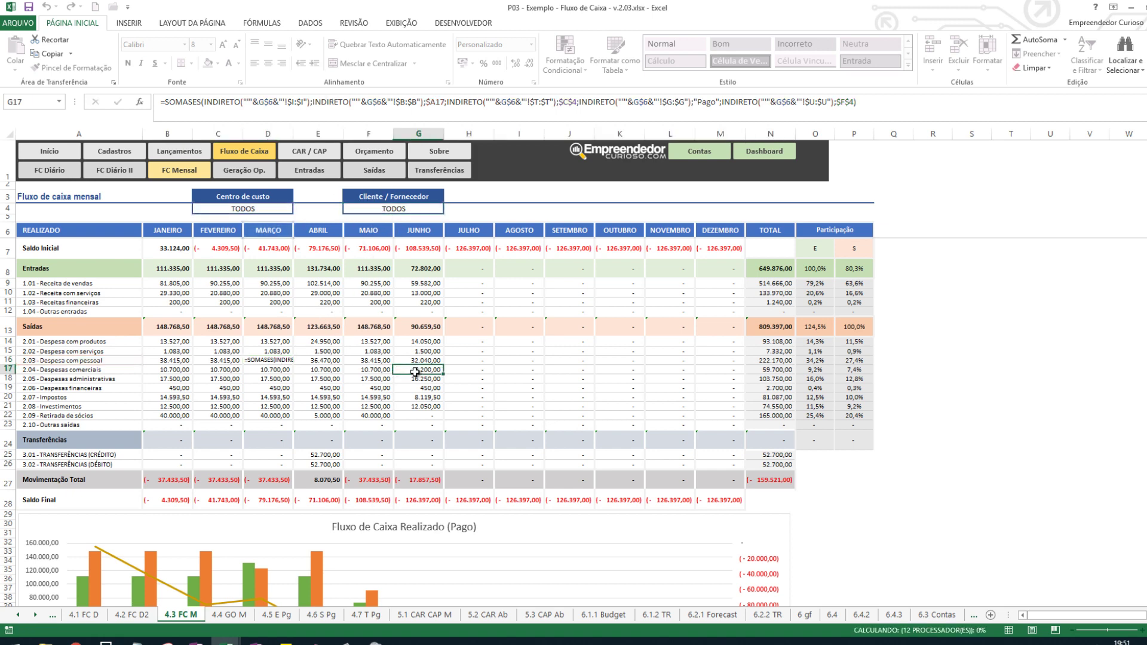
click(275, 362)
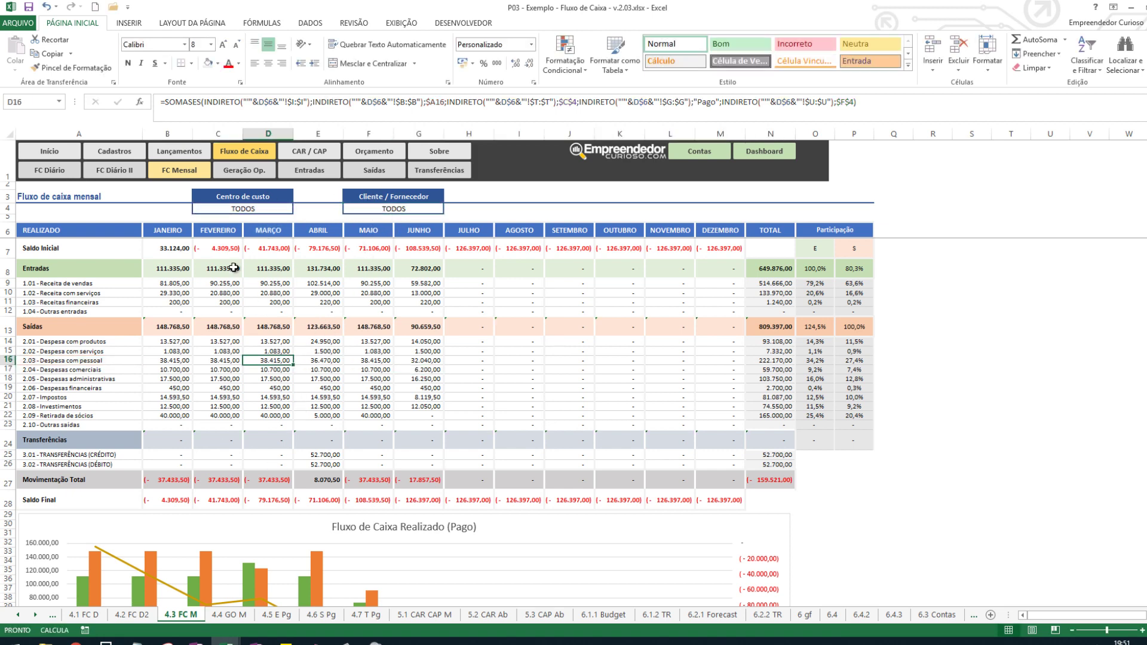
key(F2)
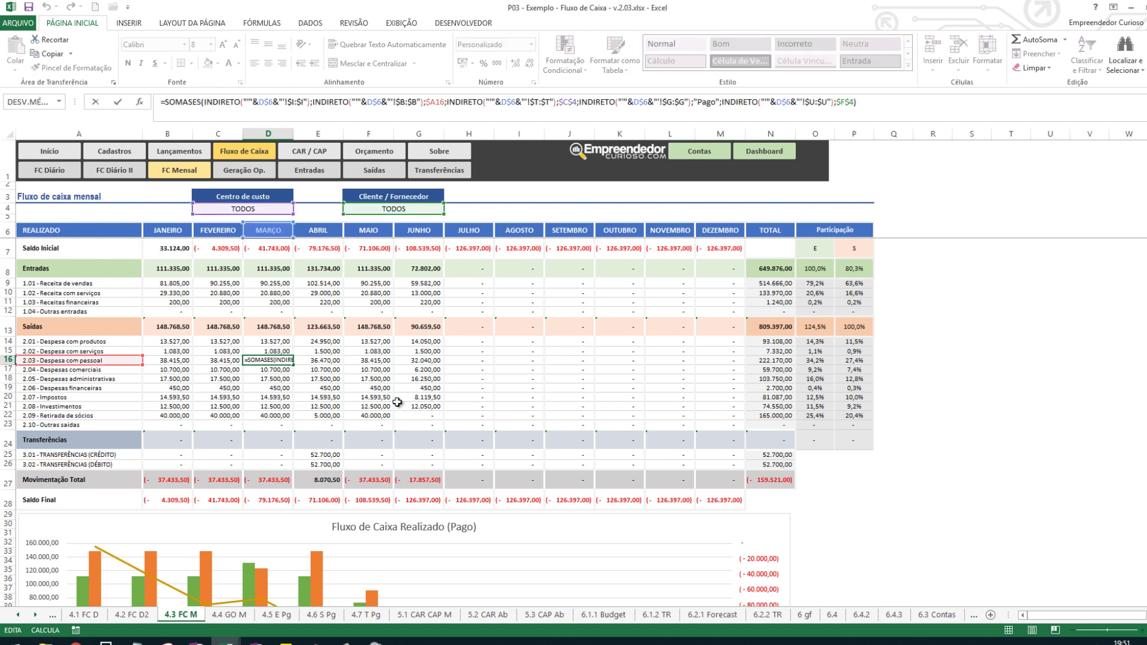
click(328, 367)
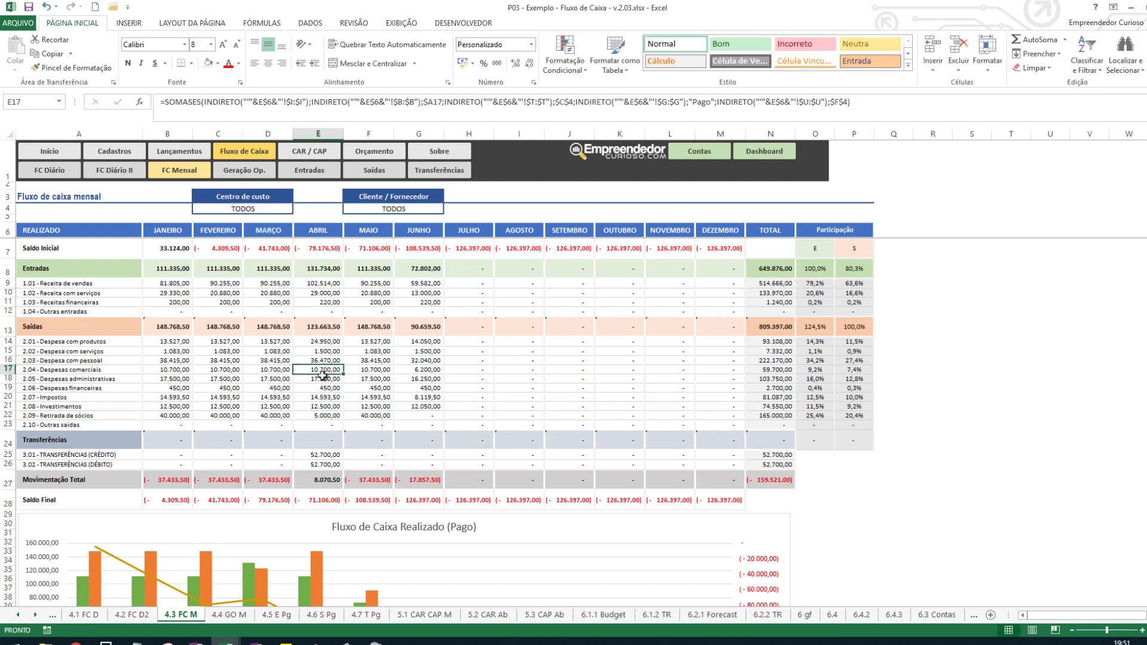
Return to the Pasta2 workbook and inspect the sum range, criteria range and criterion of the SOMASES formula in C33.
mouse_move(226, 641)
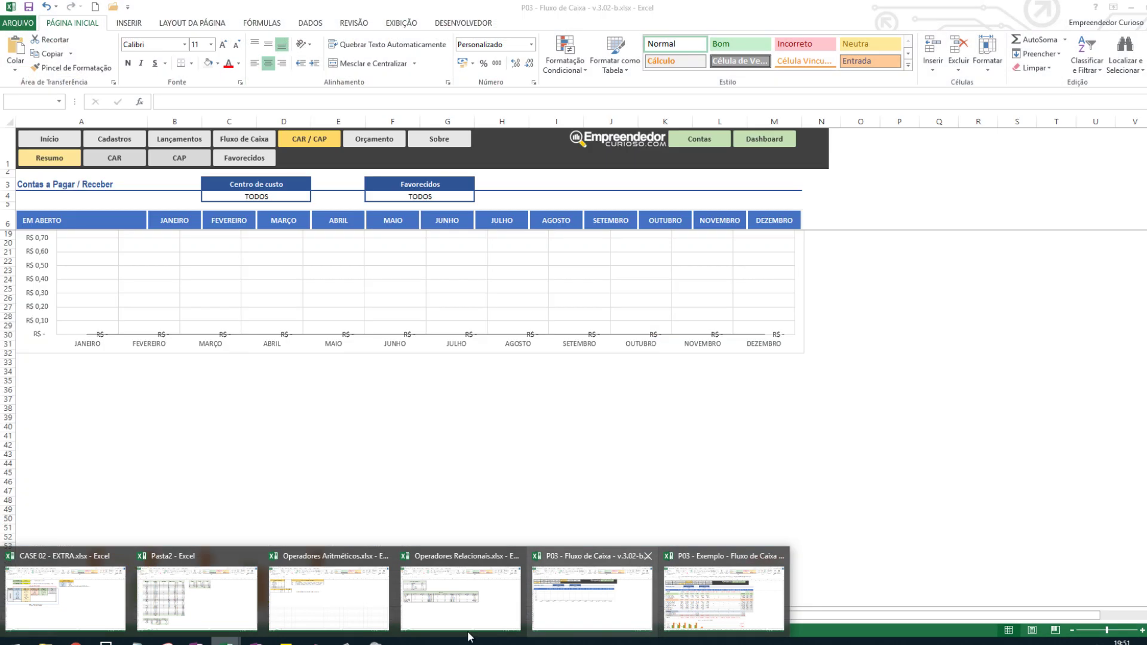
click(197, 597)
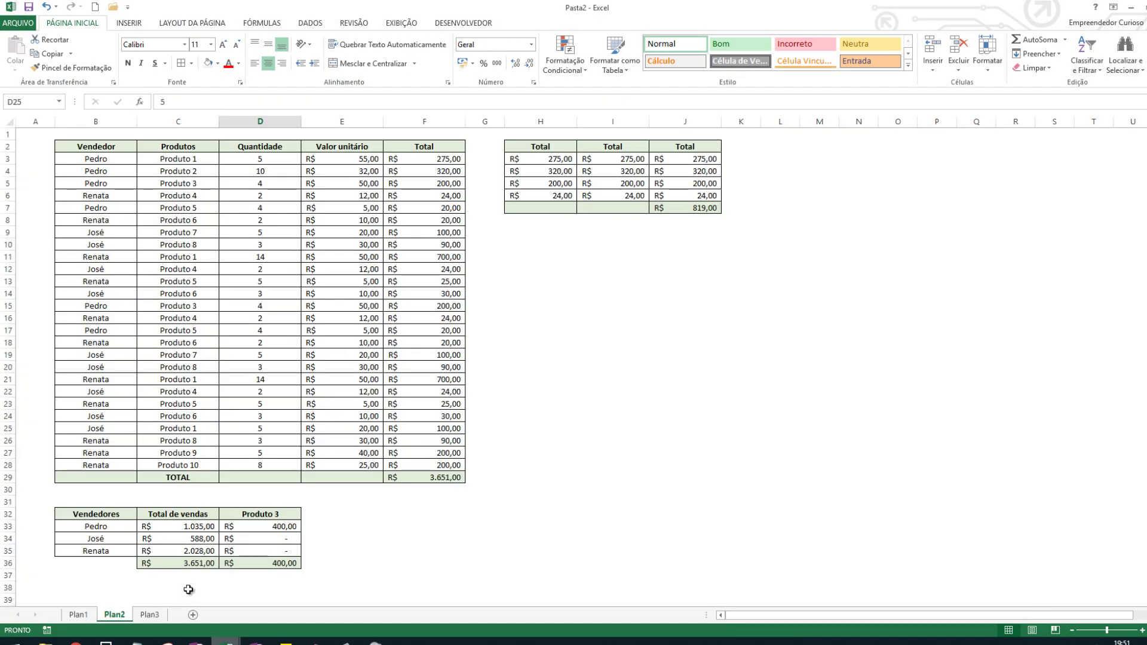
click(172, 524)
click(218, 102)
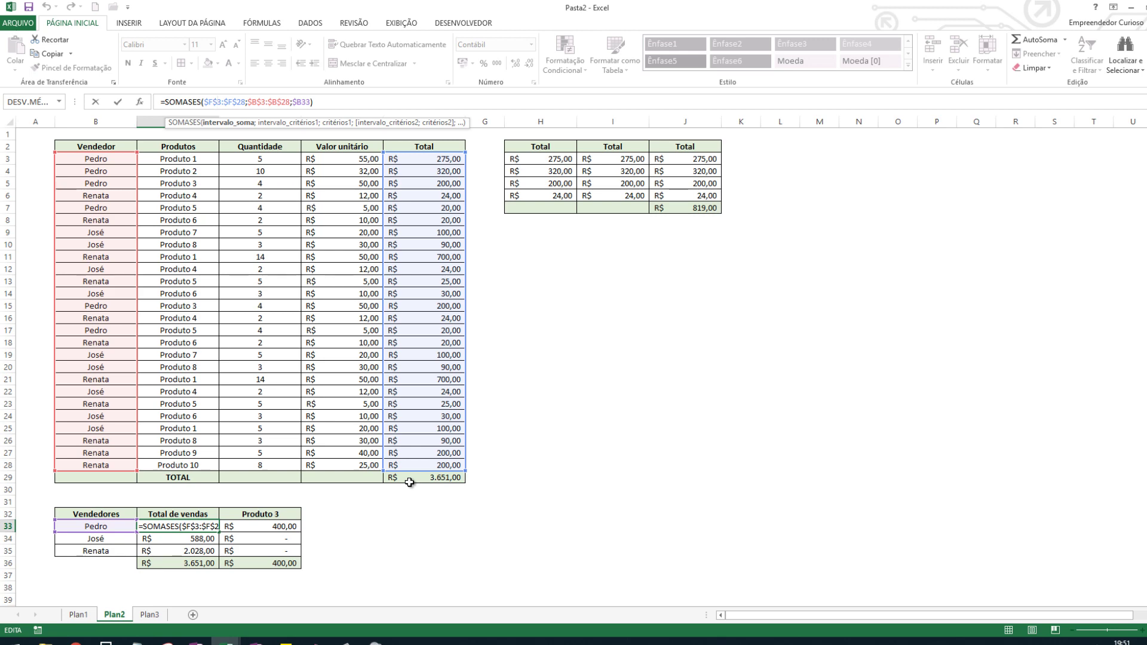
click(374, 528)
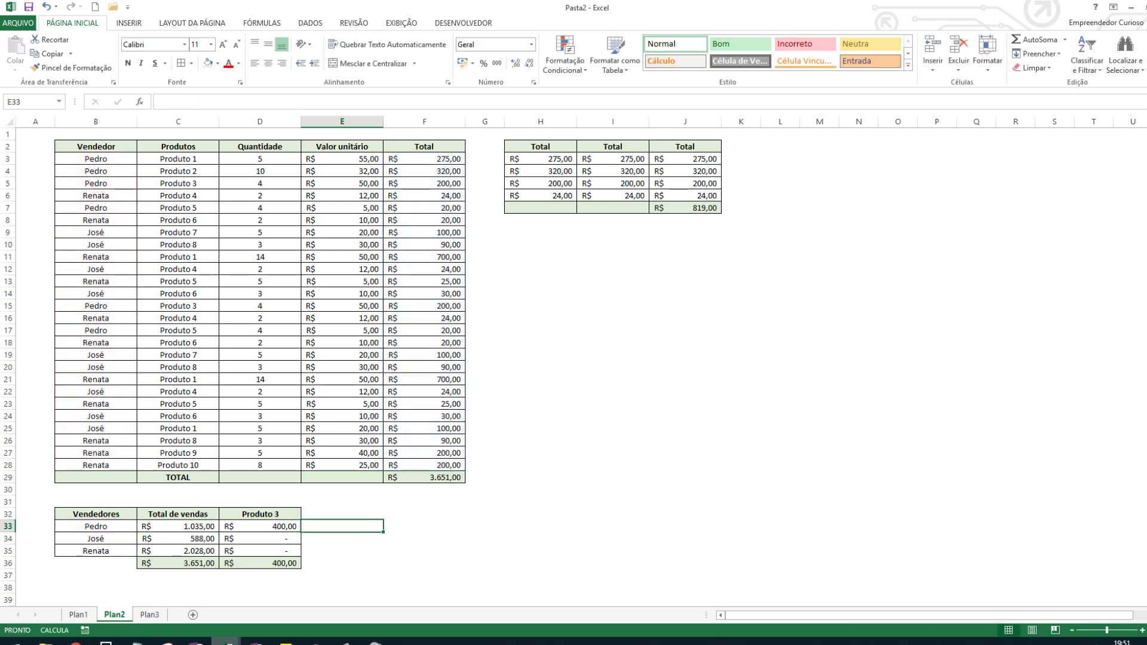
Switch back to the P03 - Exemplo - Fluxo de Caixa workbook and view the SOMASES formula in F21, May's 2.08 - Investimentos.
mouse_move(226, 642)
click(724, 598)
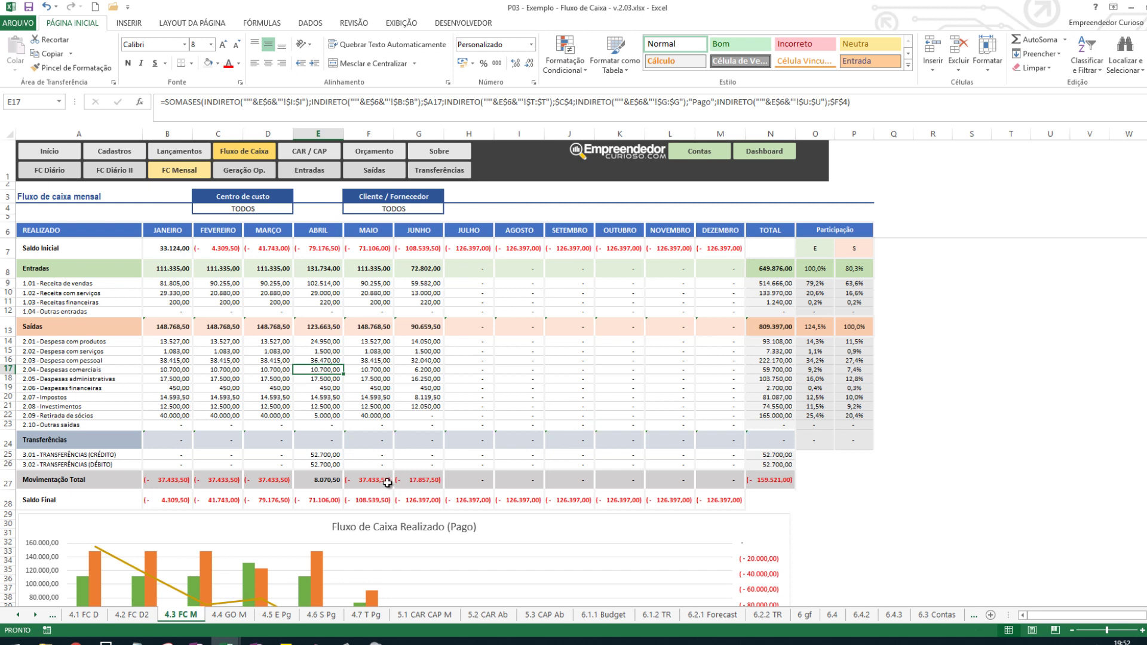
click(358, 408)
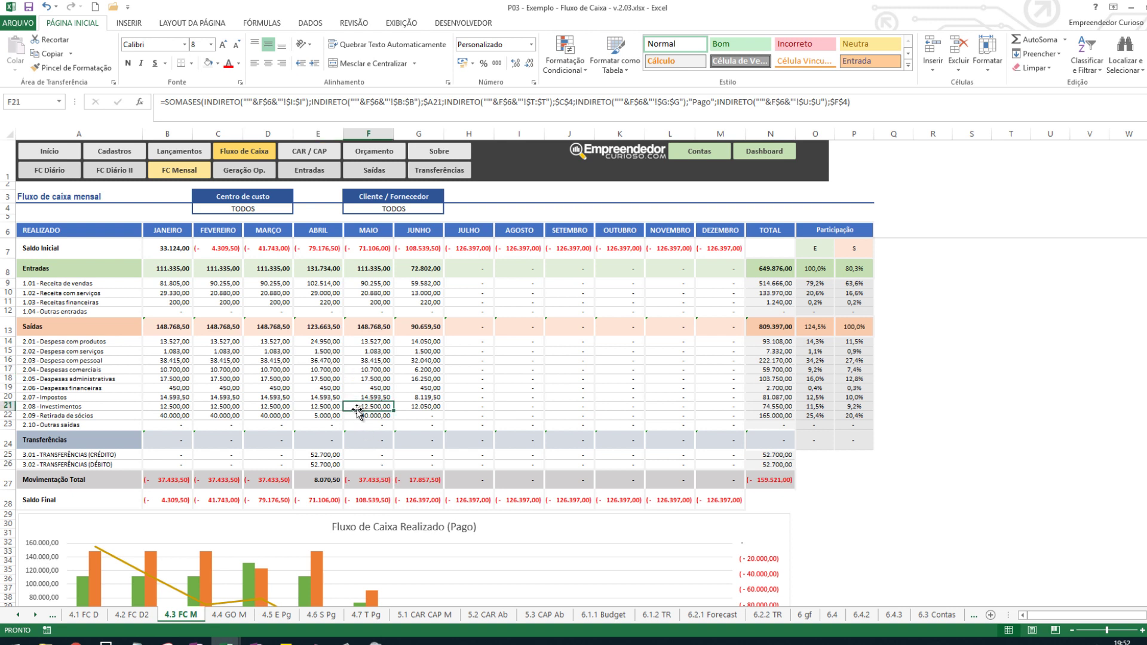